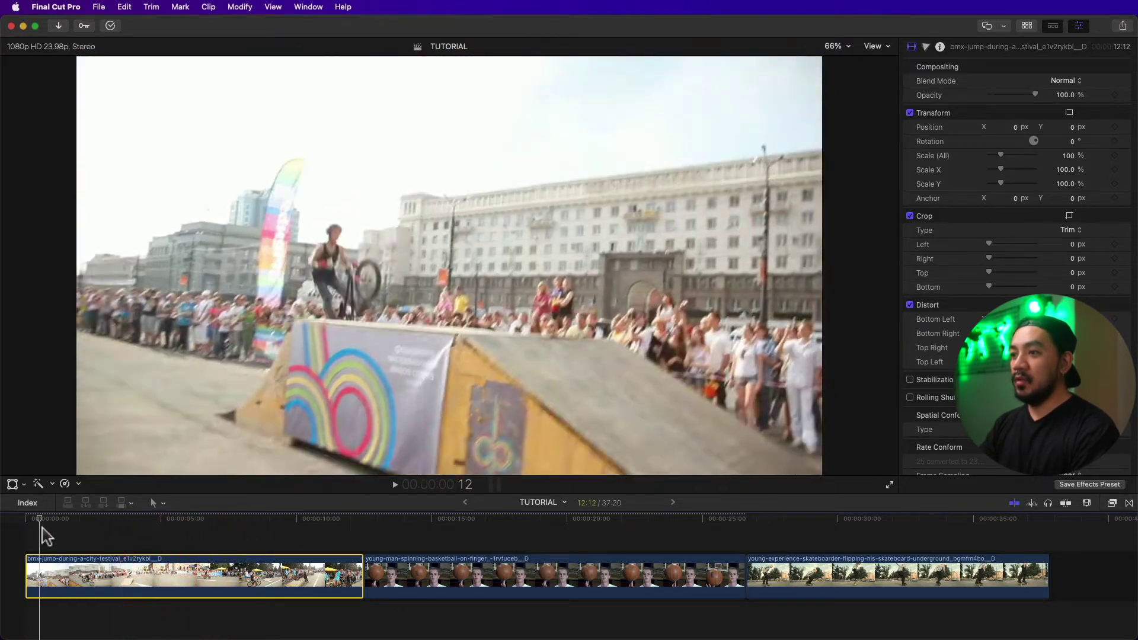
Add a freeze frame to the BMX clip at 1:04, in the middle of the jump, and select the still clip.
click(51, 528)
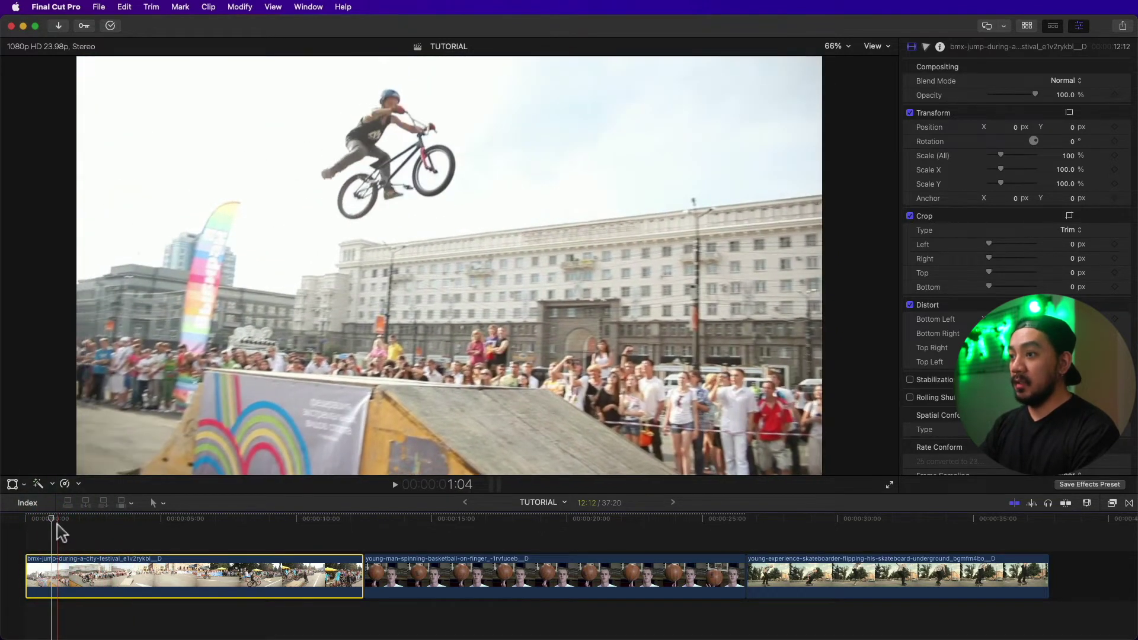
click(57, 525)
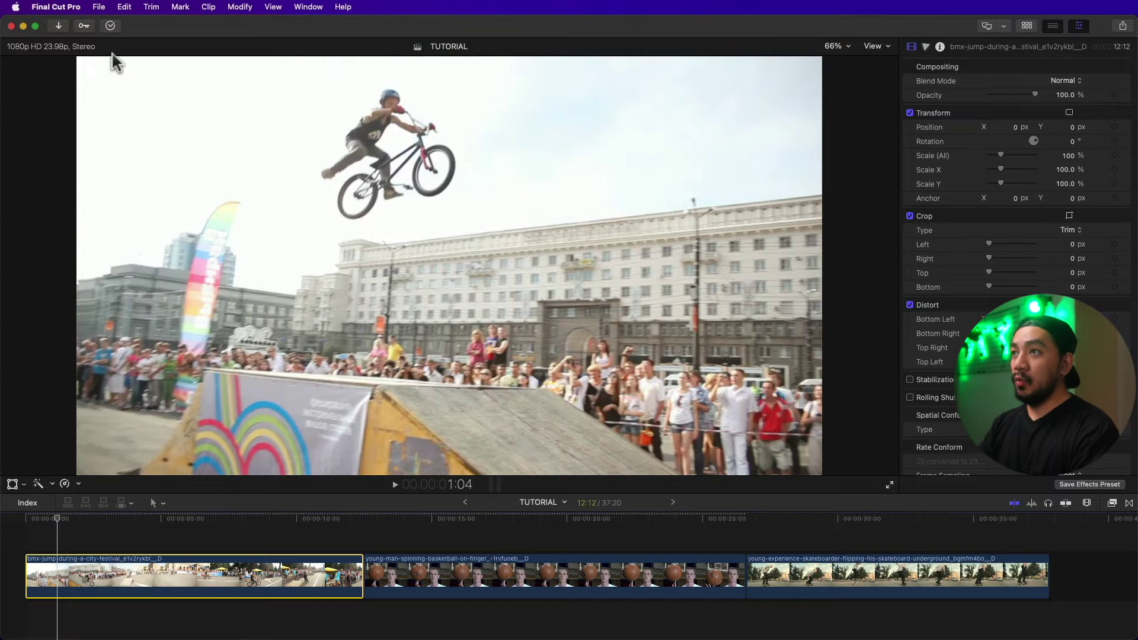
click(123, 7)
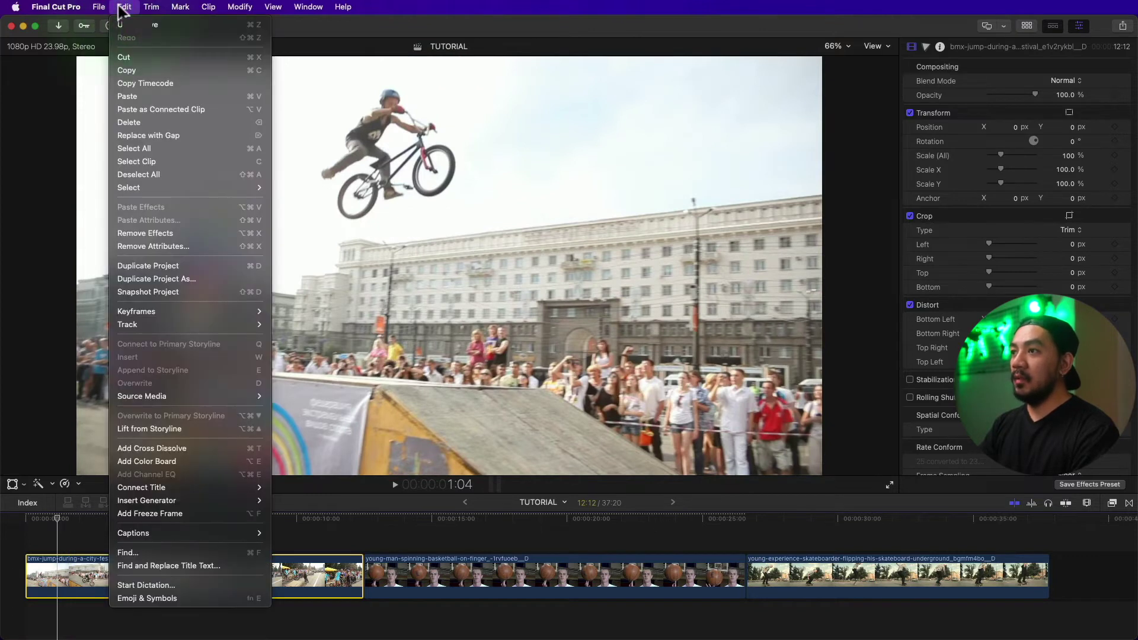
click(143, 512)
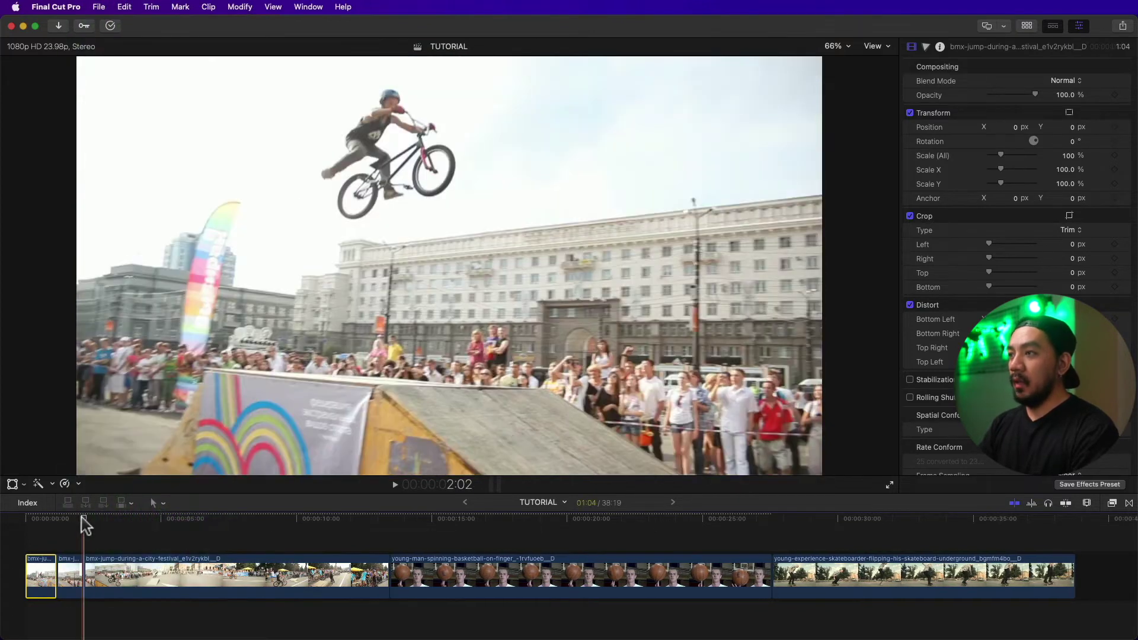
click(83, 529)
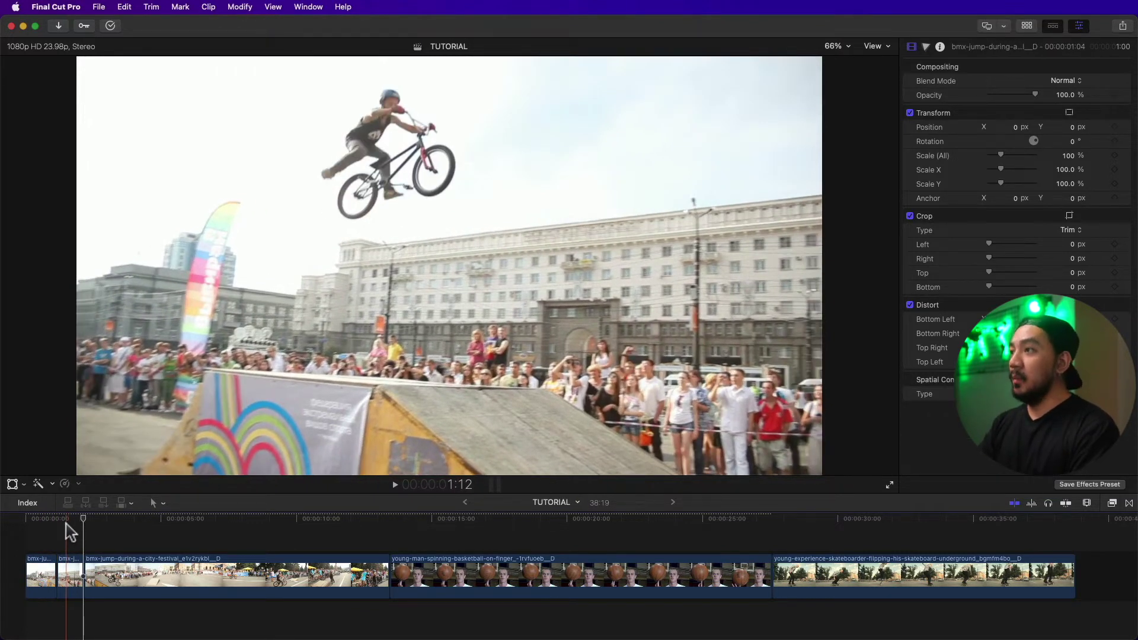
click(68, 520)
click(71, 572)
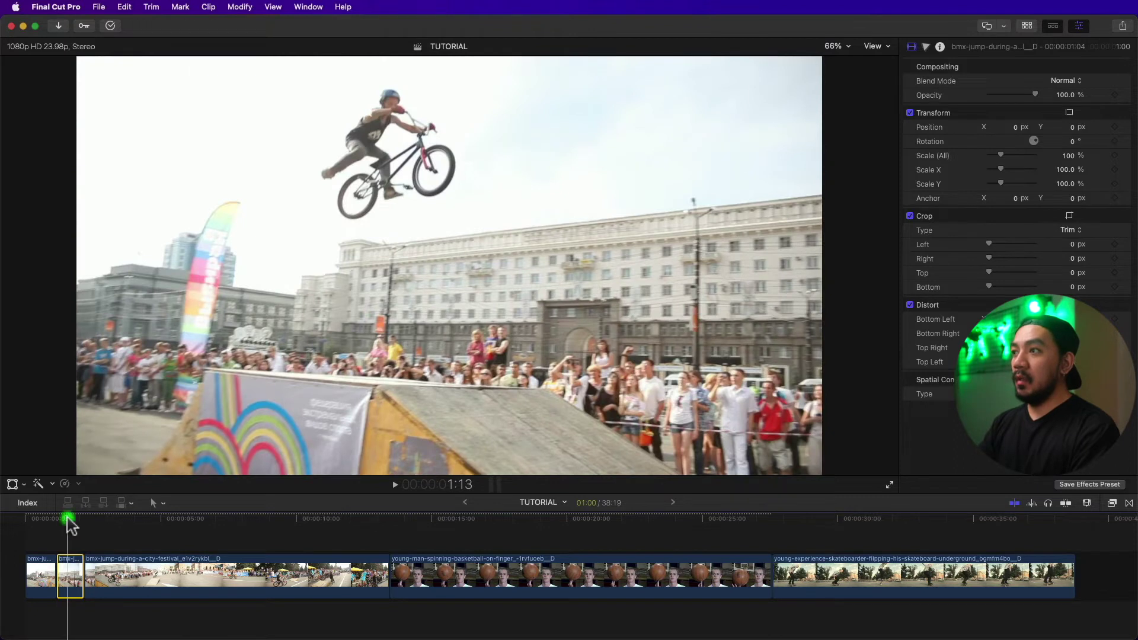
click(66, 519)
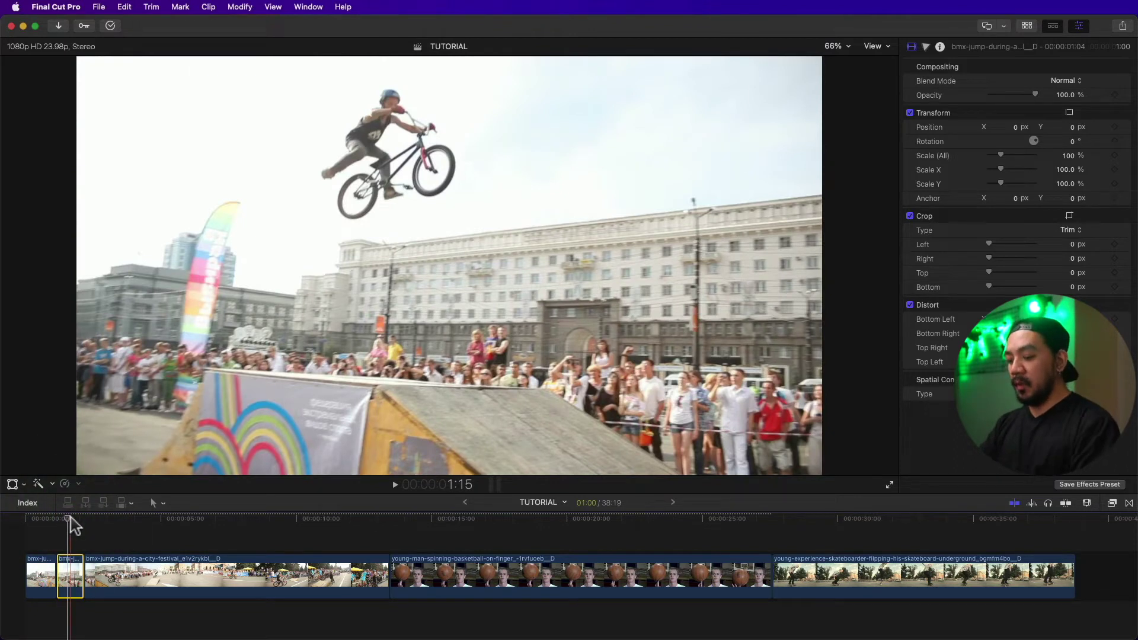
Try a default still image duration of 4.00 seconds in the editing settings and set it back to 1.00 second.
key(super+comma)
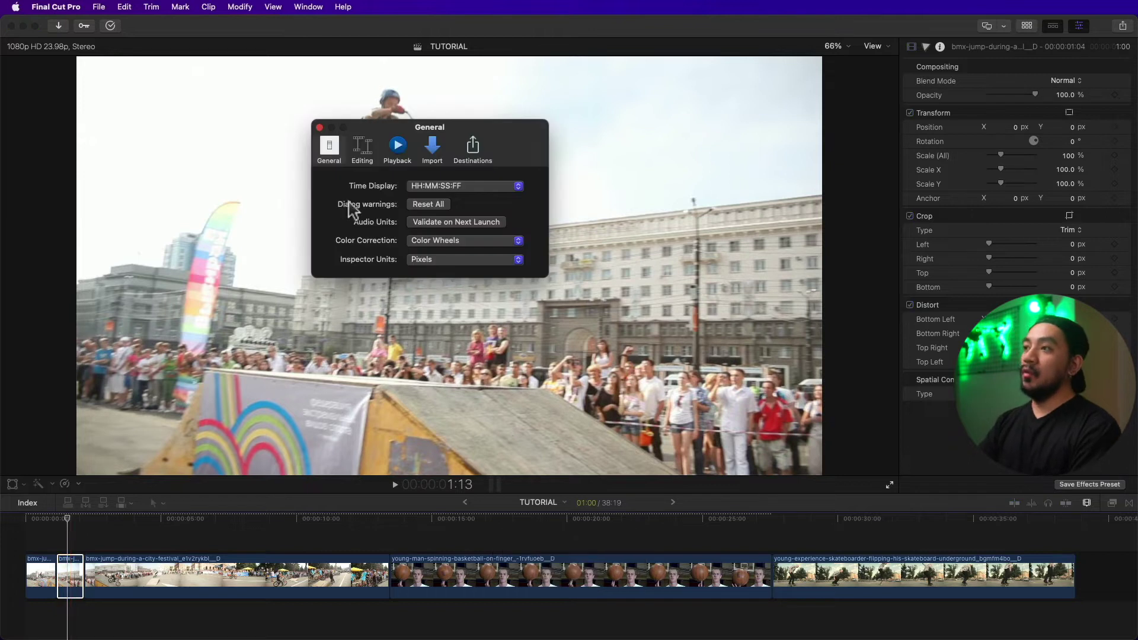
click(368, 155)
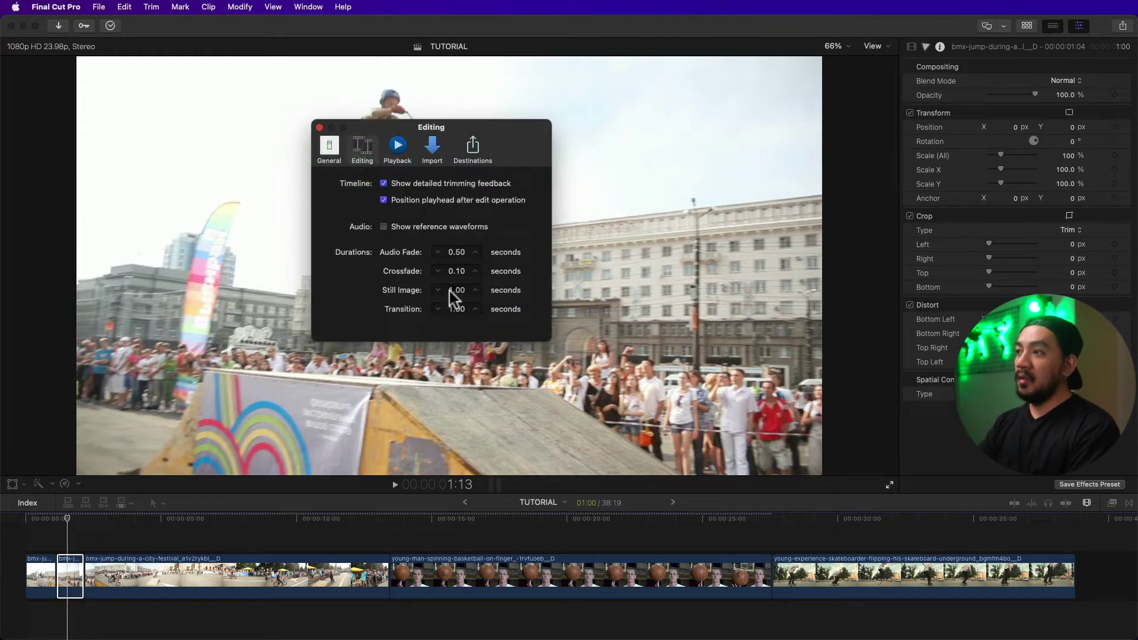
click(475, 289)
click(475, 290)
click(475, 290)
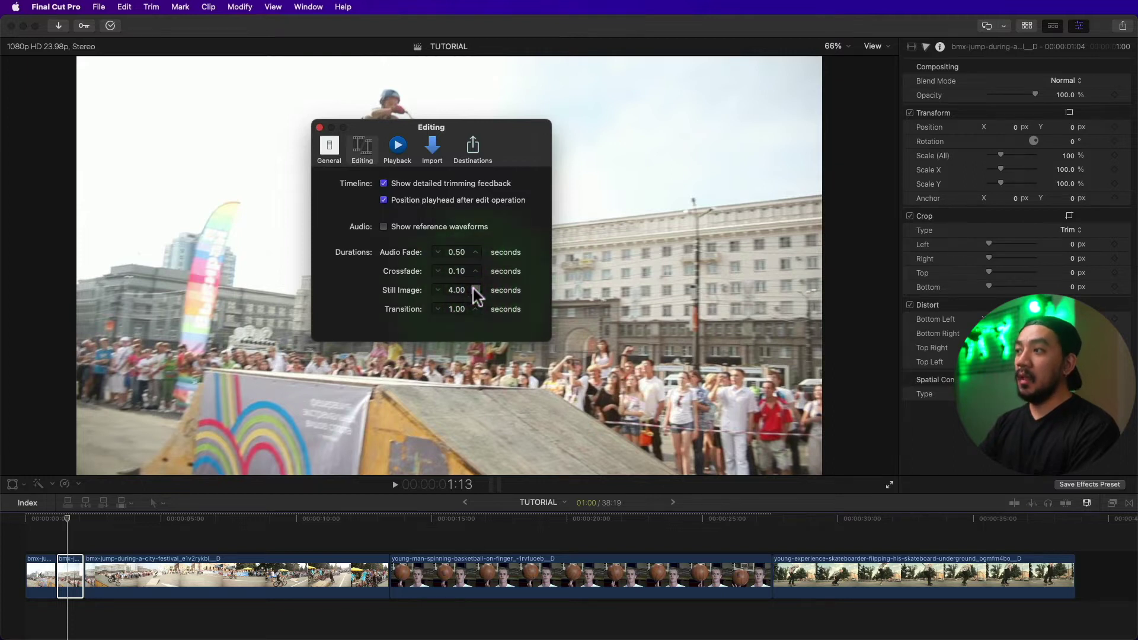
double_click(450, 292)
text(1)
key(Return)
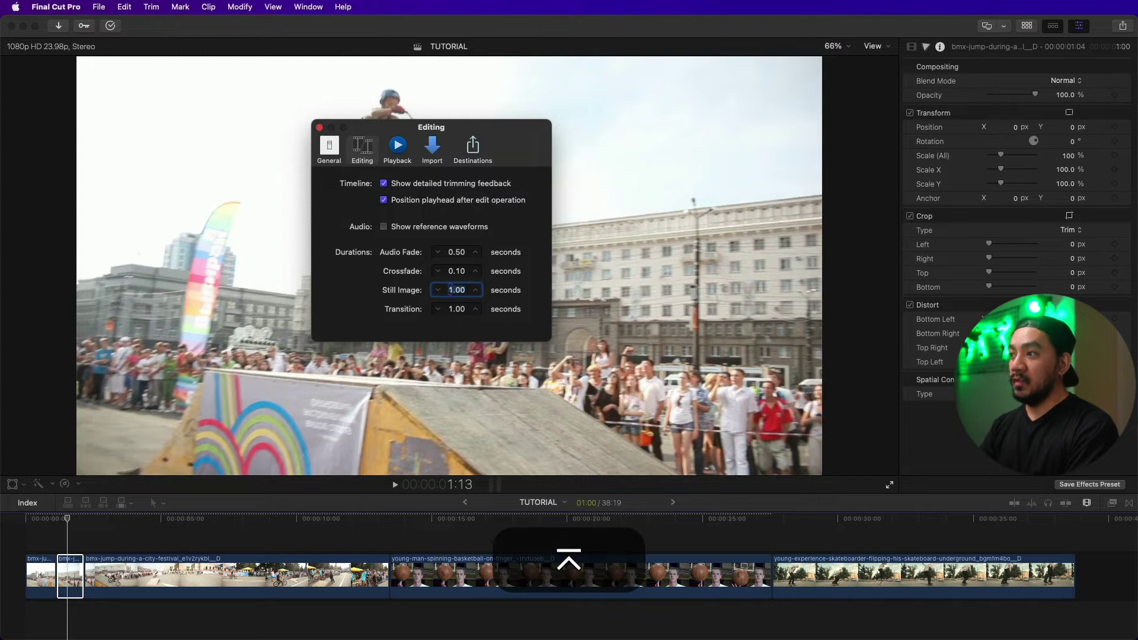
click(319, 127)
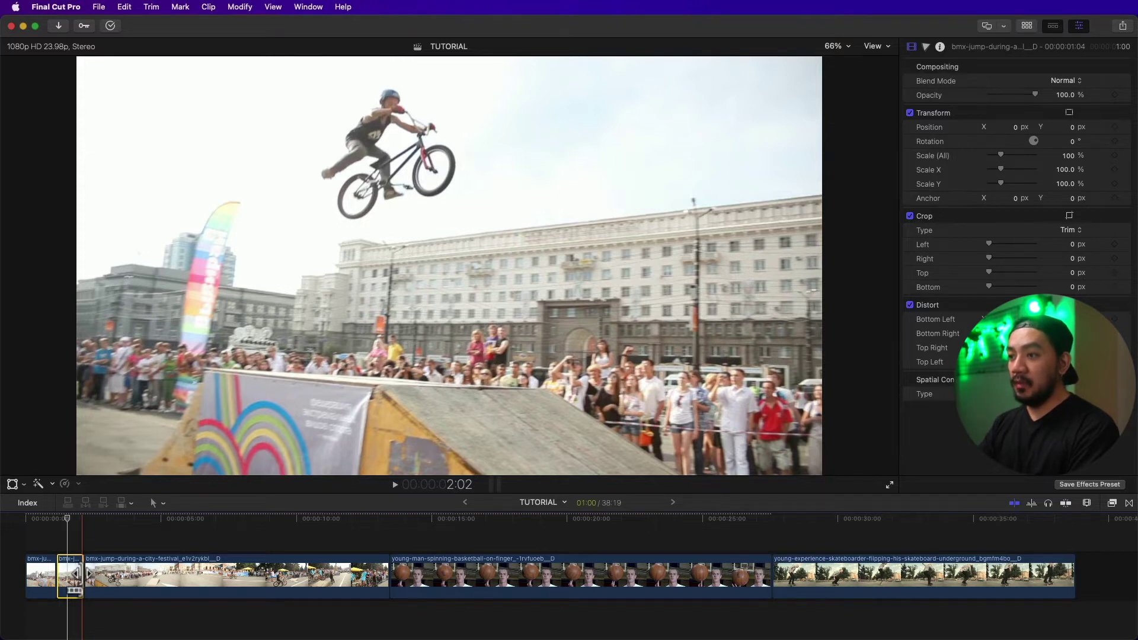
Extend the end of the BMX freeze-frame clip to a duration of about 2:15.
drag(82, 574, 142, 572)
click(178, 578)
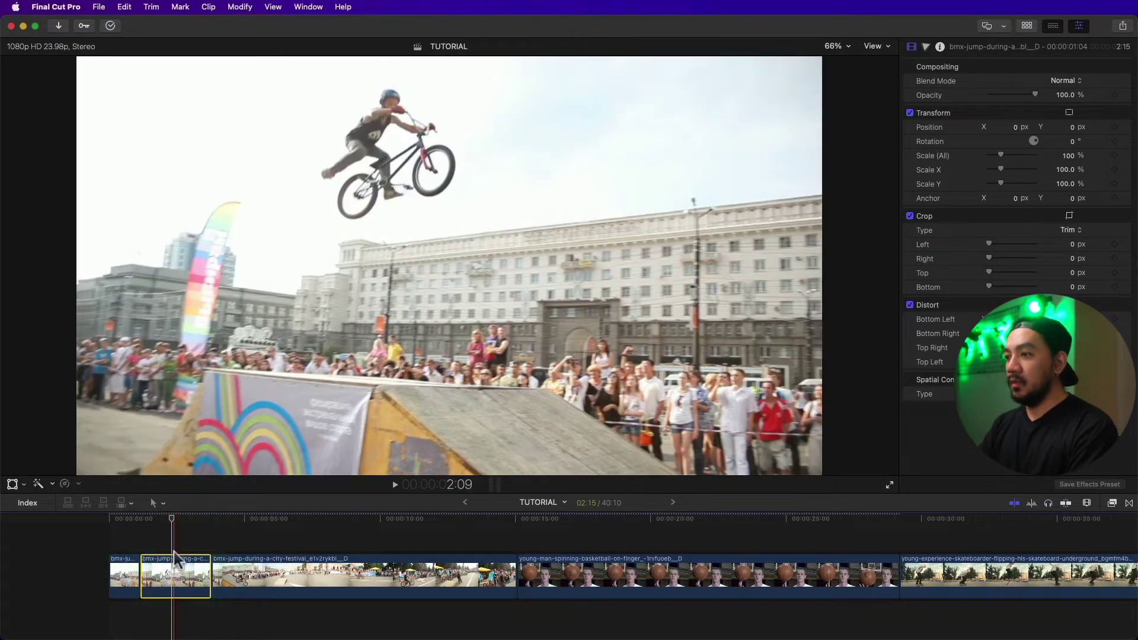
click(176, 574)
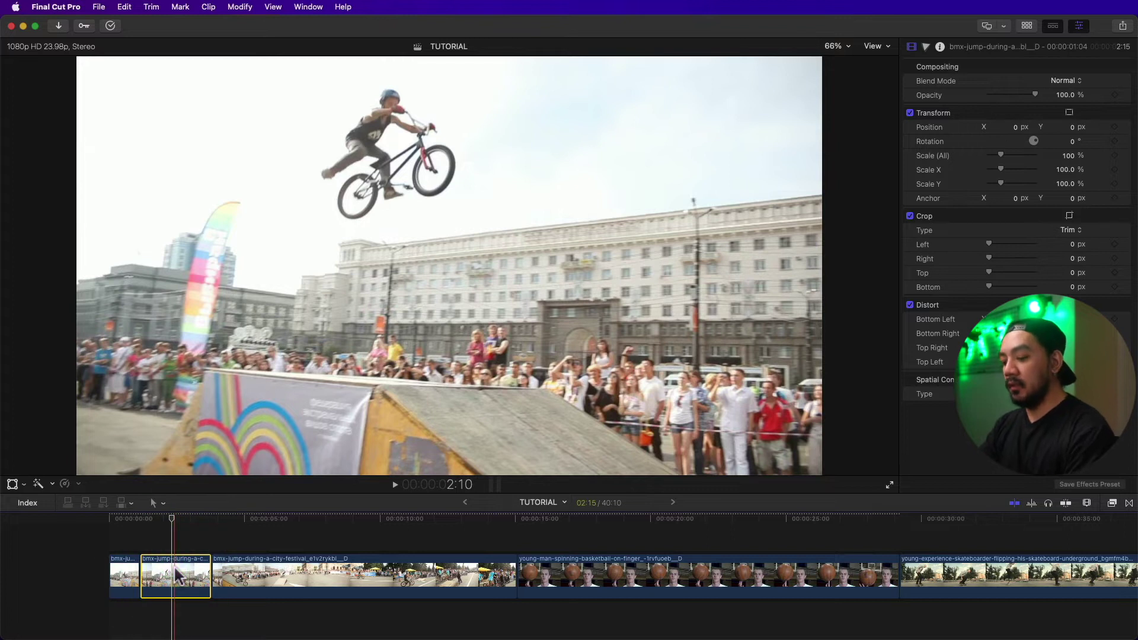
key(ctrl+d)
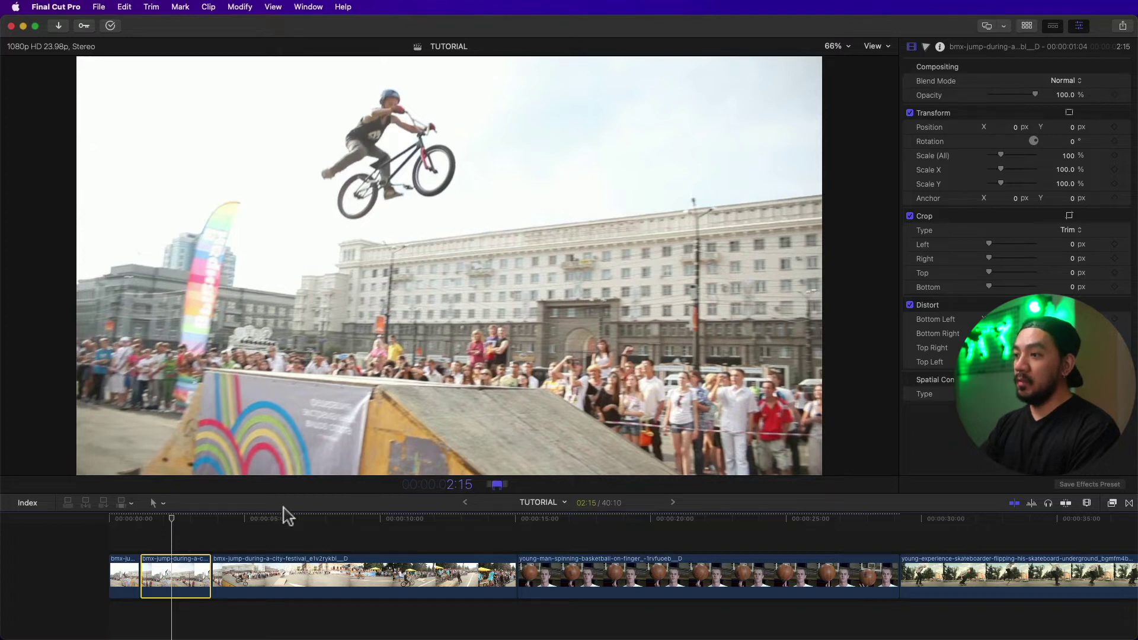
text(424)
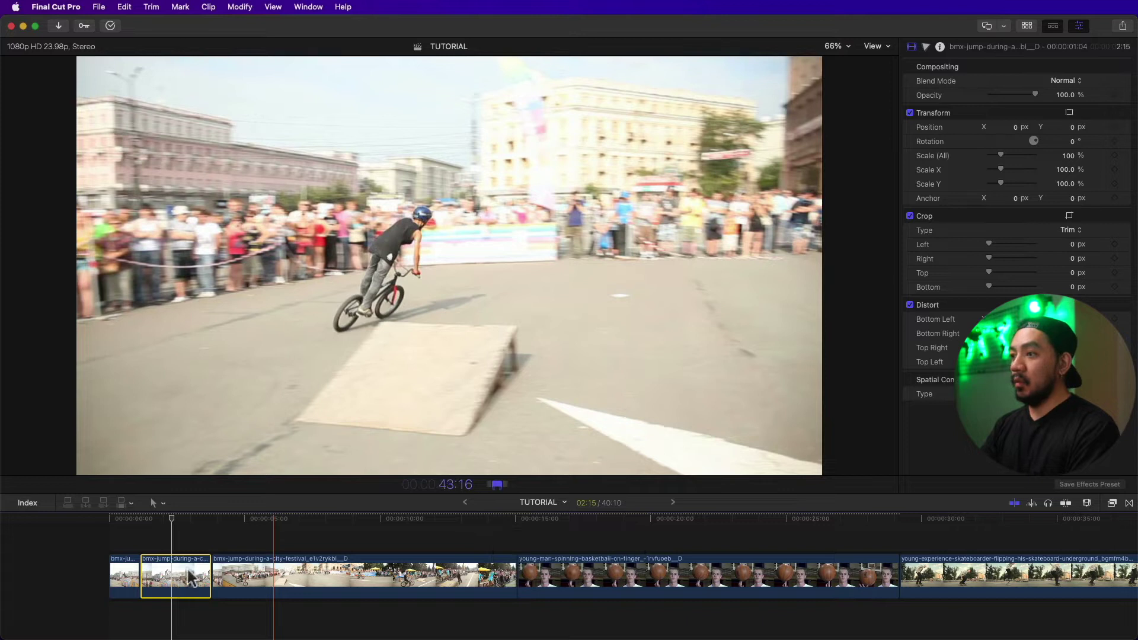
click(202, 532)
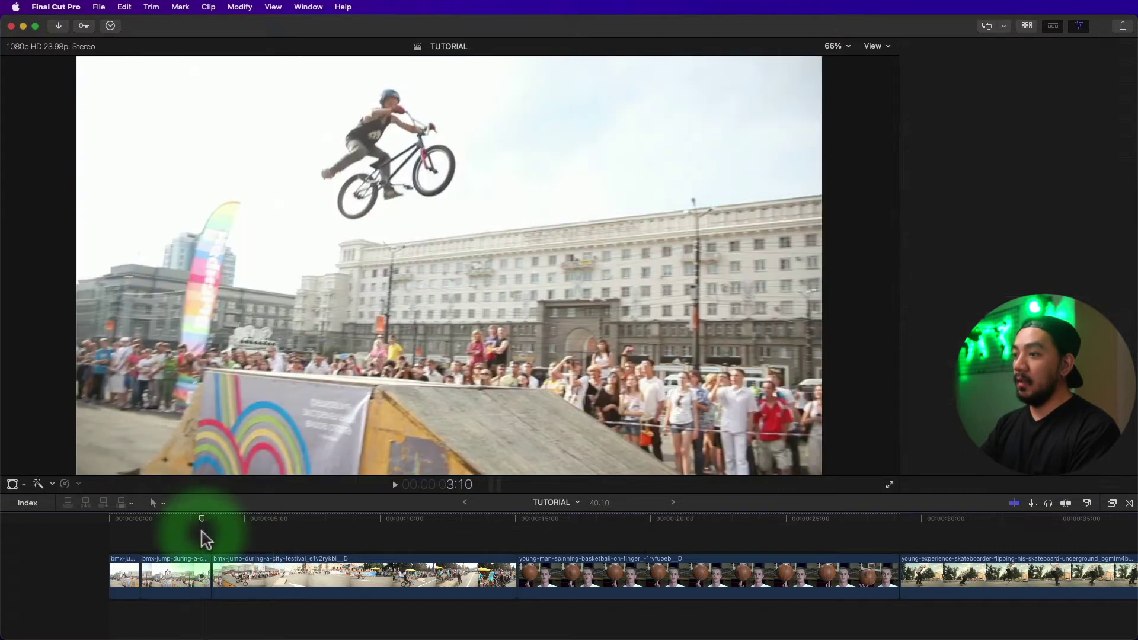
Set the BMX freeze-frame clip's duration to exactly 4:05.
click(176, 573)
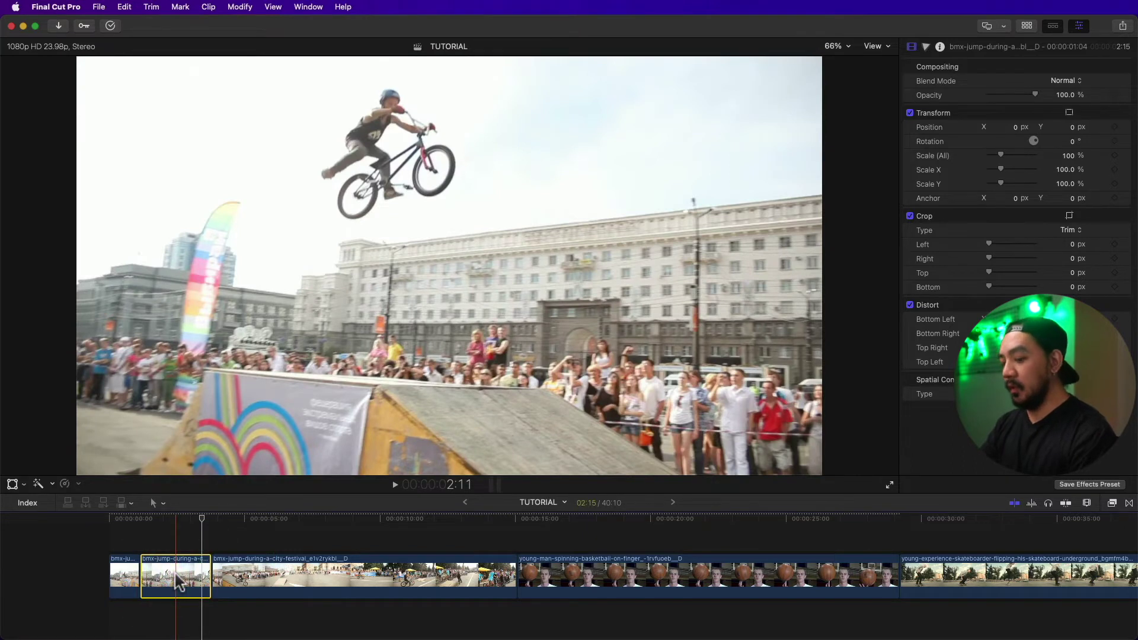
key(ctrl+d)
text(405)
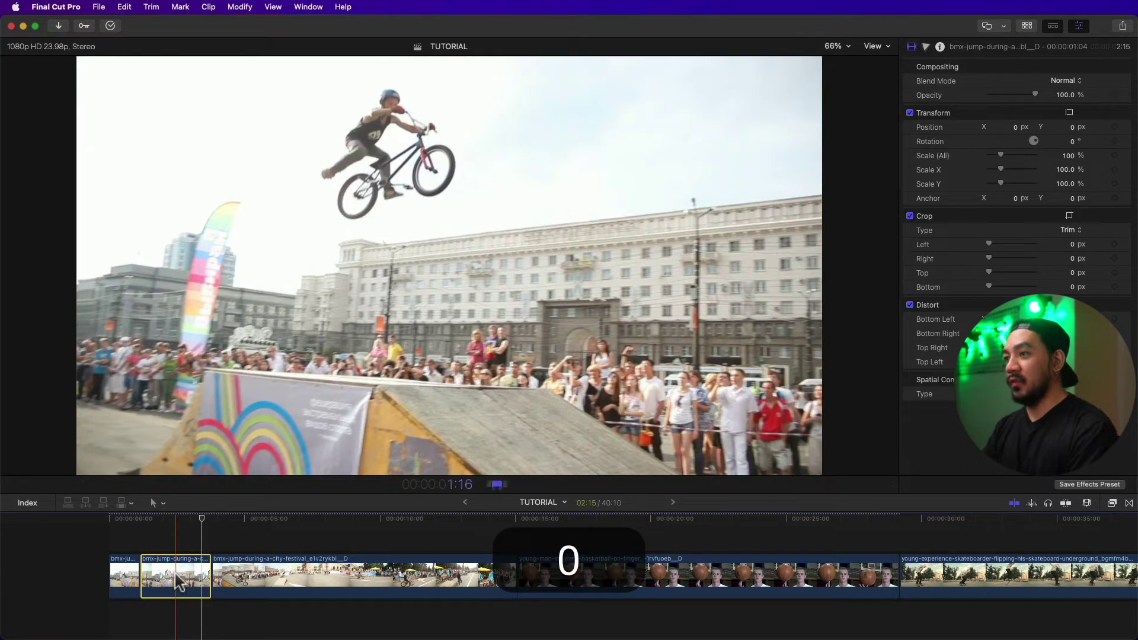
key(Return)
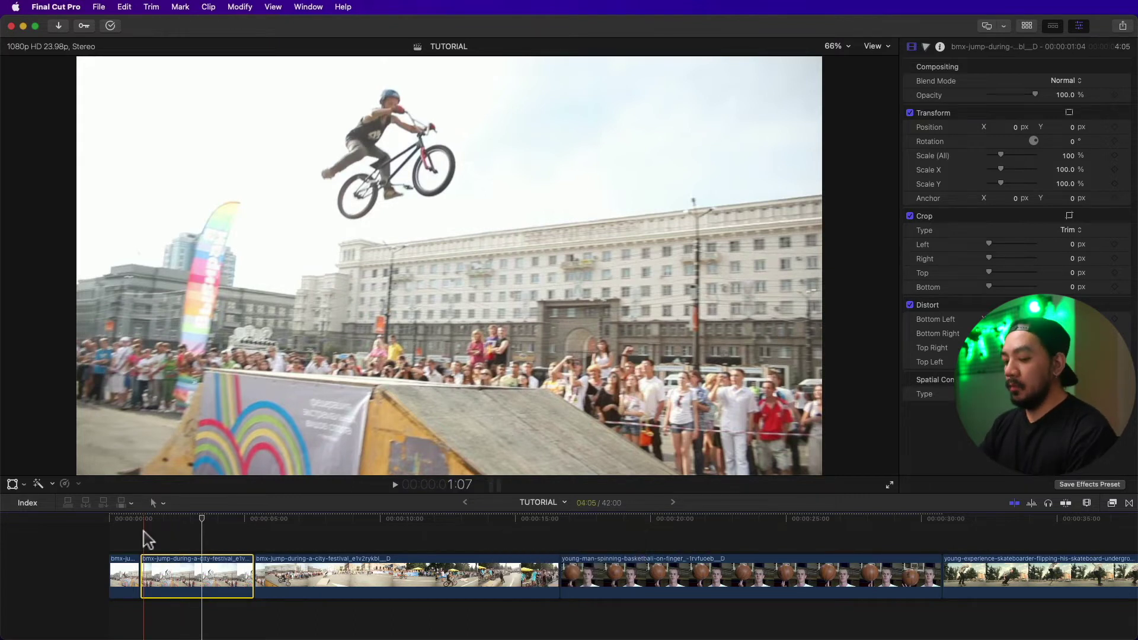
Play the timeline from the start to check the BMX jump with its freeze frame.
key(shift)
key(shift+z)
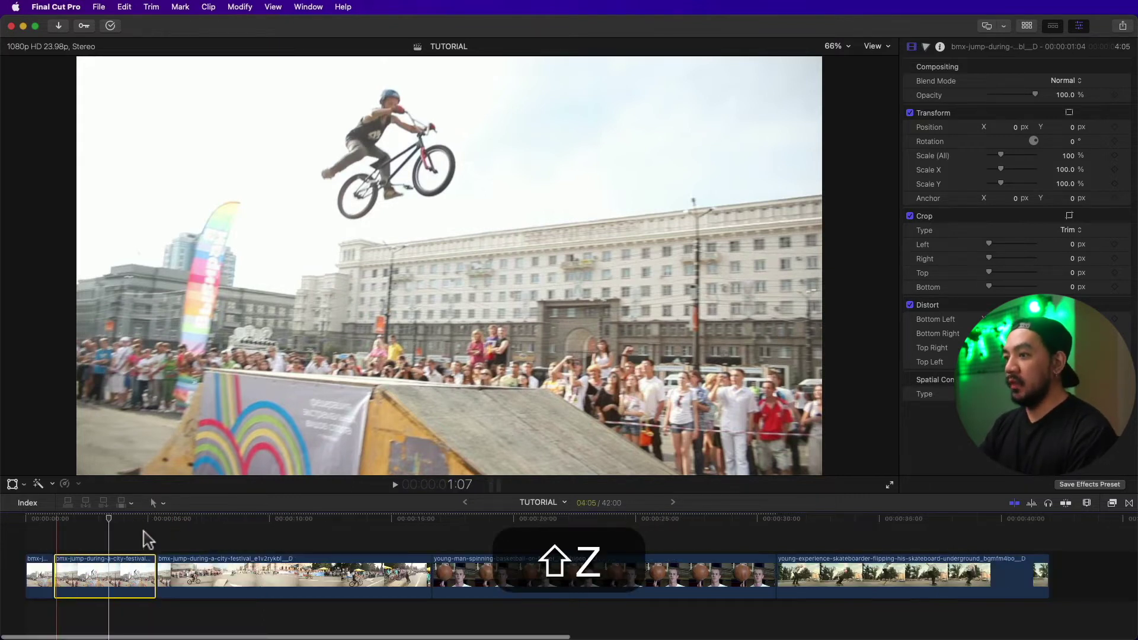
click(38, 522)
click(21, 522)
key(space)
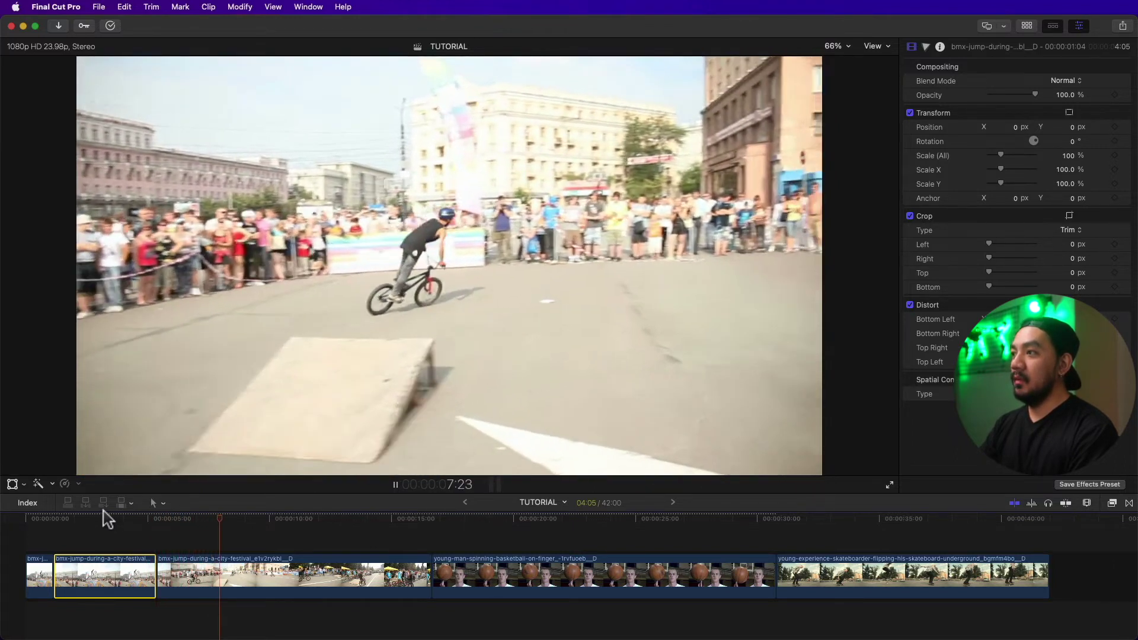
key(space)
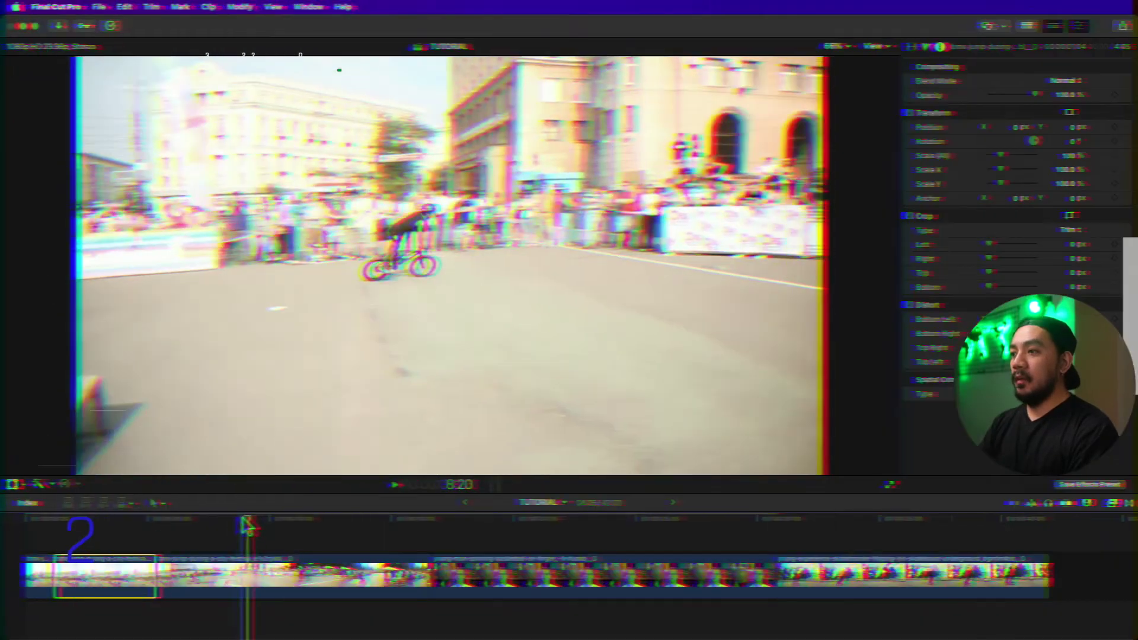
drag(178, 521, 145, 529)
click(104, 524)
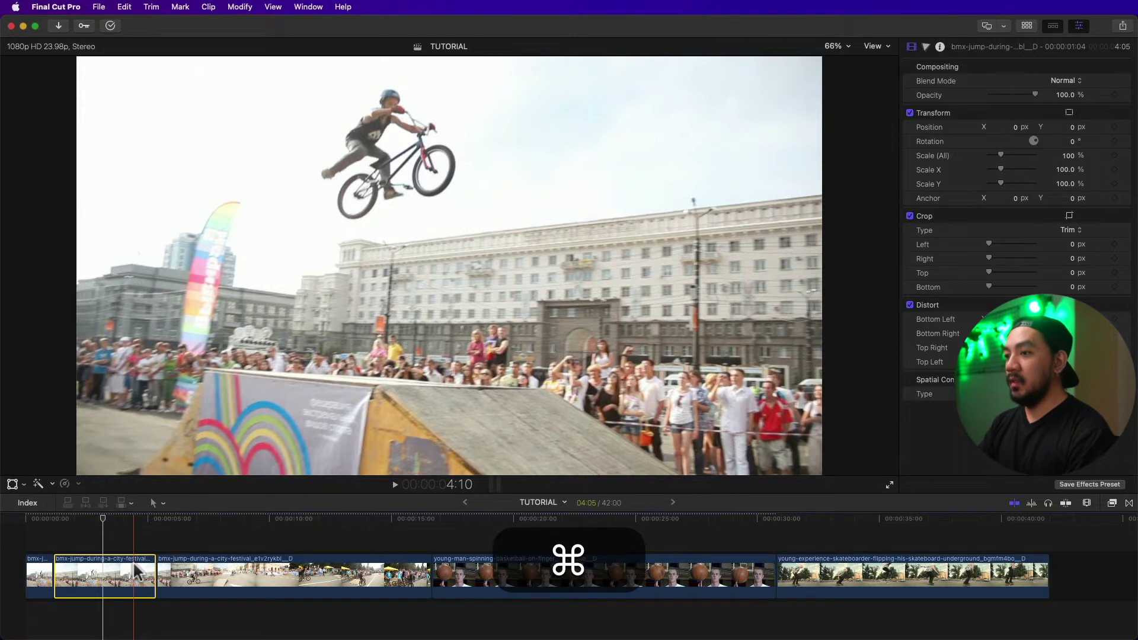
Undo the duration changes and the freeze frame to restore the single original BMX clip.
key(super+z)
key(super+z)
key(super+z)
key(super+z)
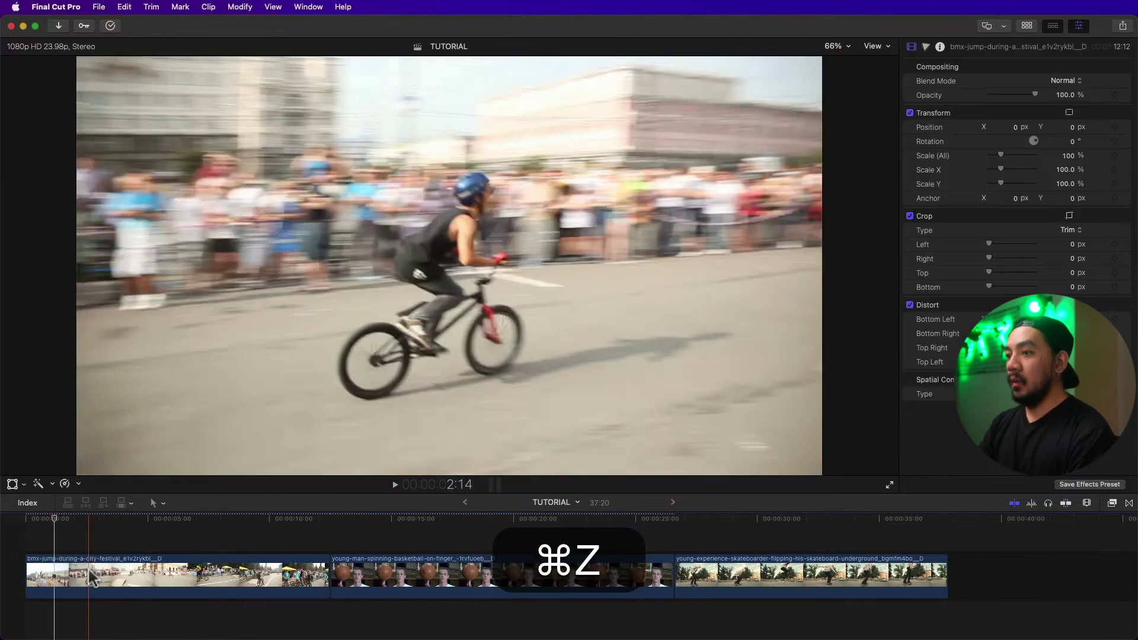
Turn off timeline skimming and move the playhead from the start of the BMX clip to the jump.
drag(56, 519, 12, 526)
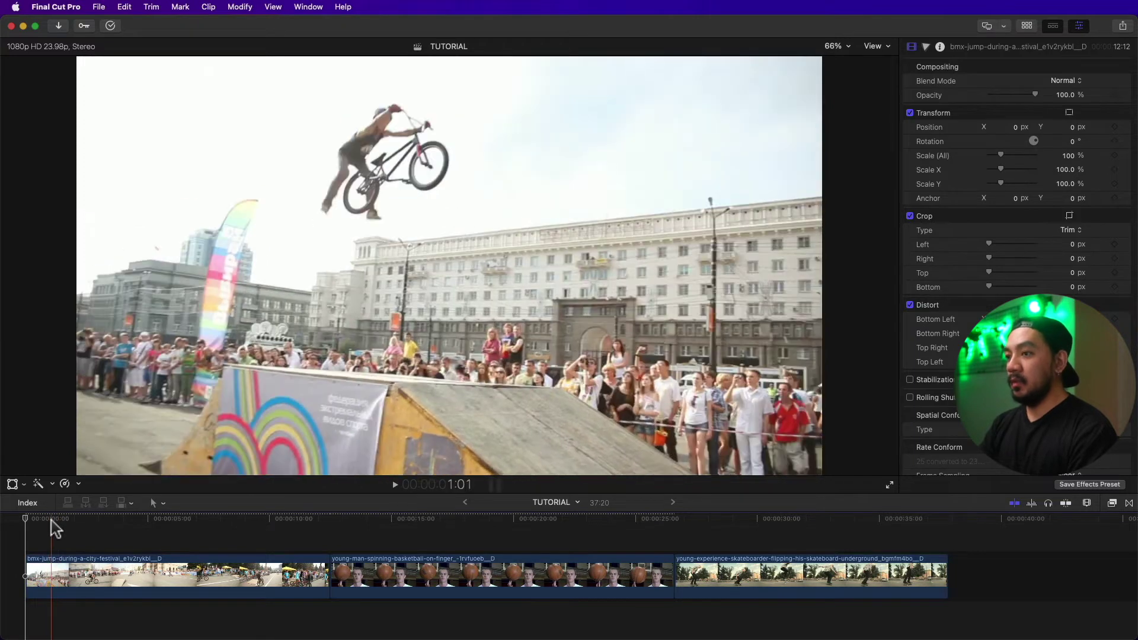
key(s)
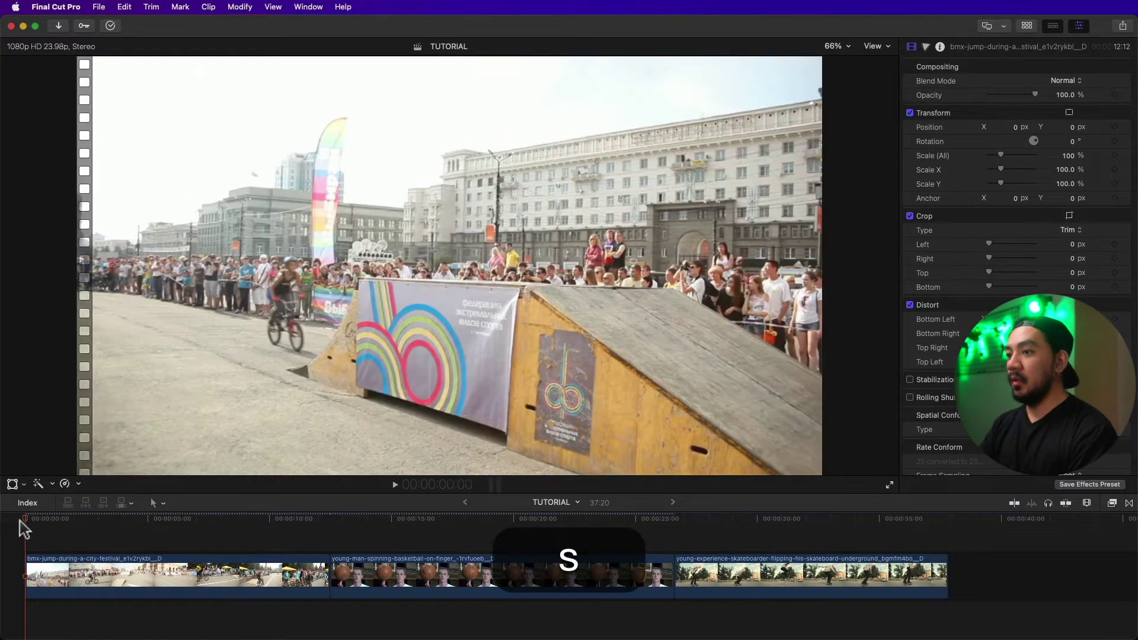
drag(25, 523, 61, 522)
key(s)
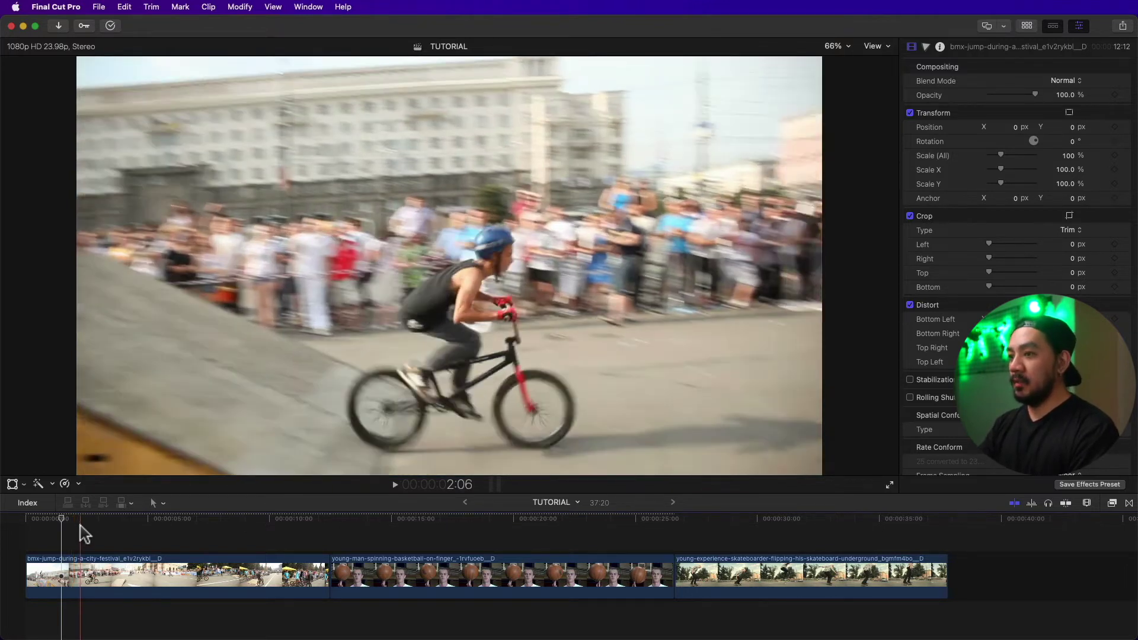
key(s)
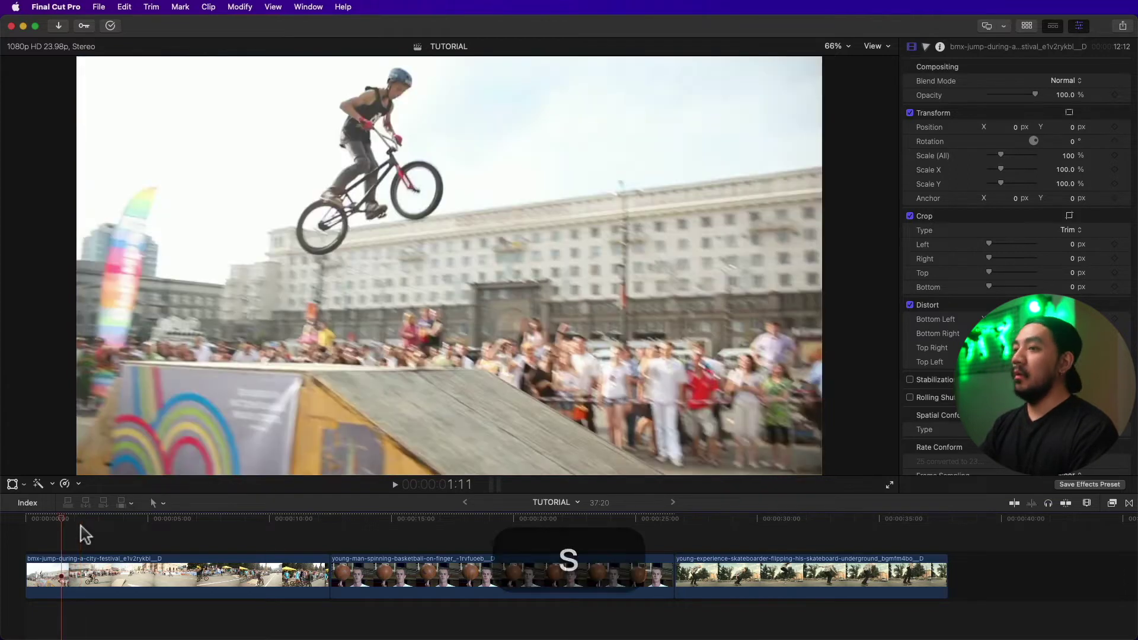
Add a freeze frame to the BMX clip at about 1:10, mid-jump, and extend the still to 2:00.
mouse_move(62, 516)
mouse_down()
mouse_move(74, 519)
mouse_move(37, 525)
mouse_move(59, 526)
mouse_up()
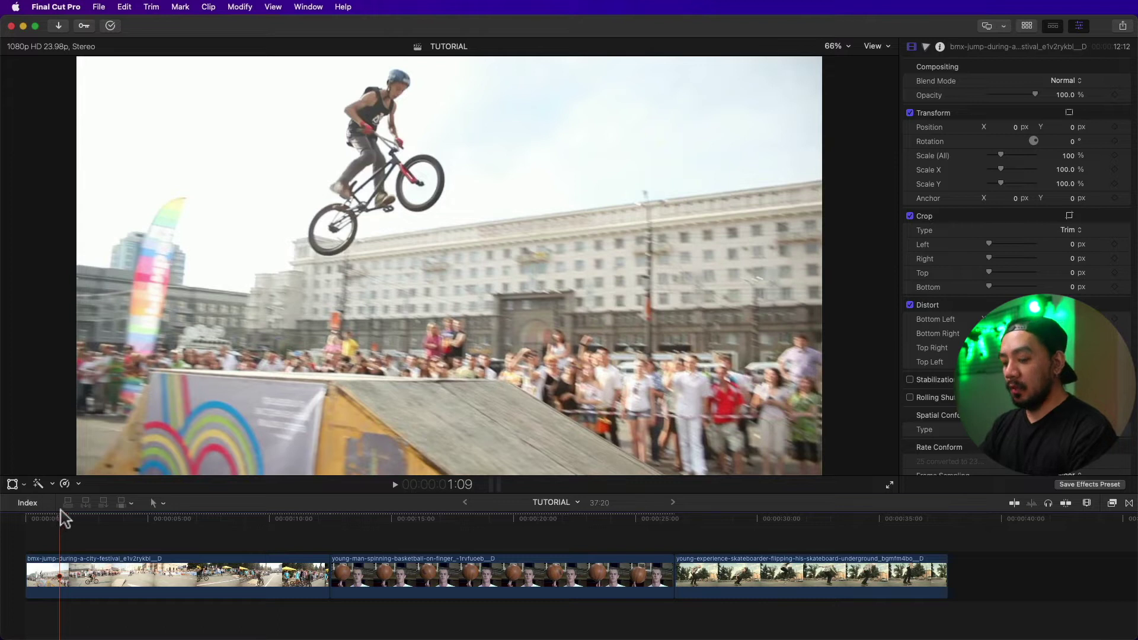
key(alt+f)
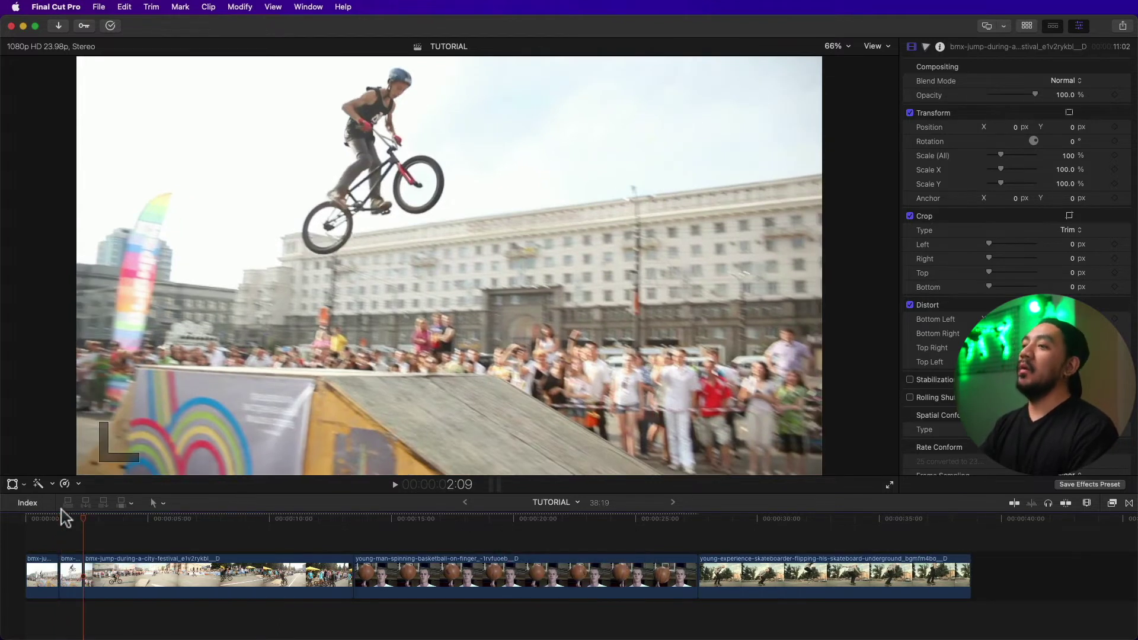
drag(76, 520, 70, 519)
click(74, 570)
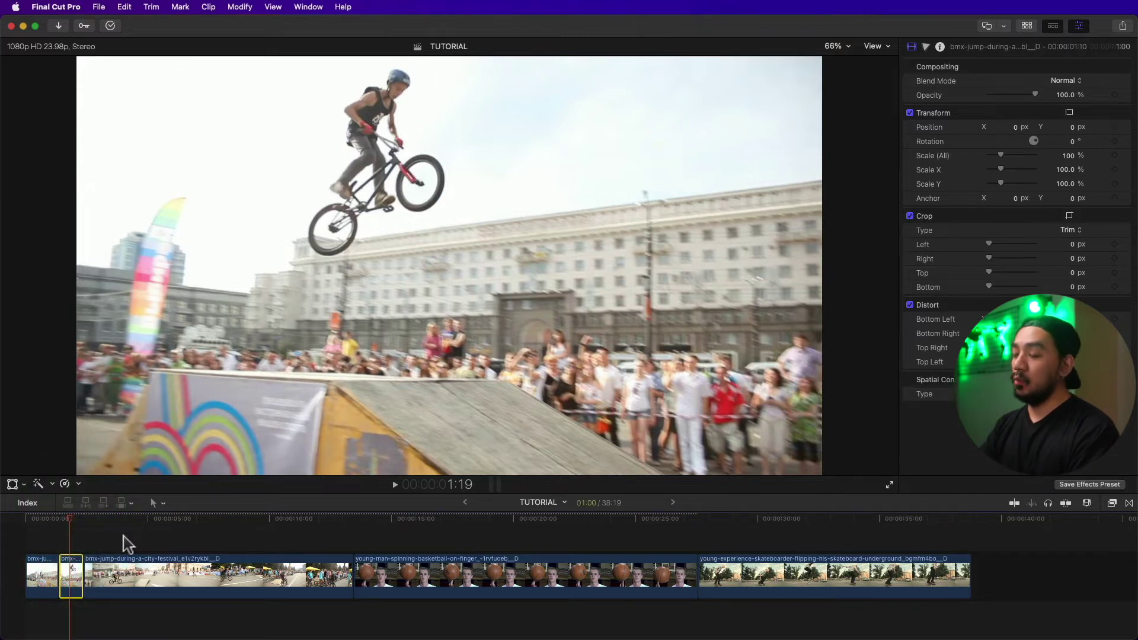
drag(88, 566, 97, 572)
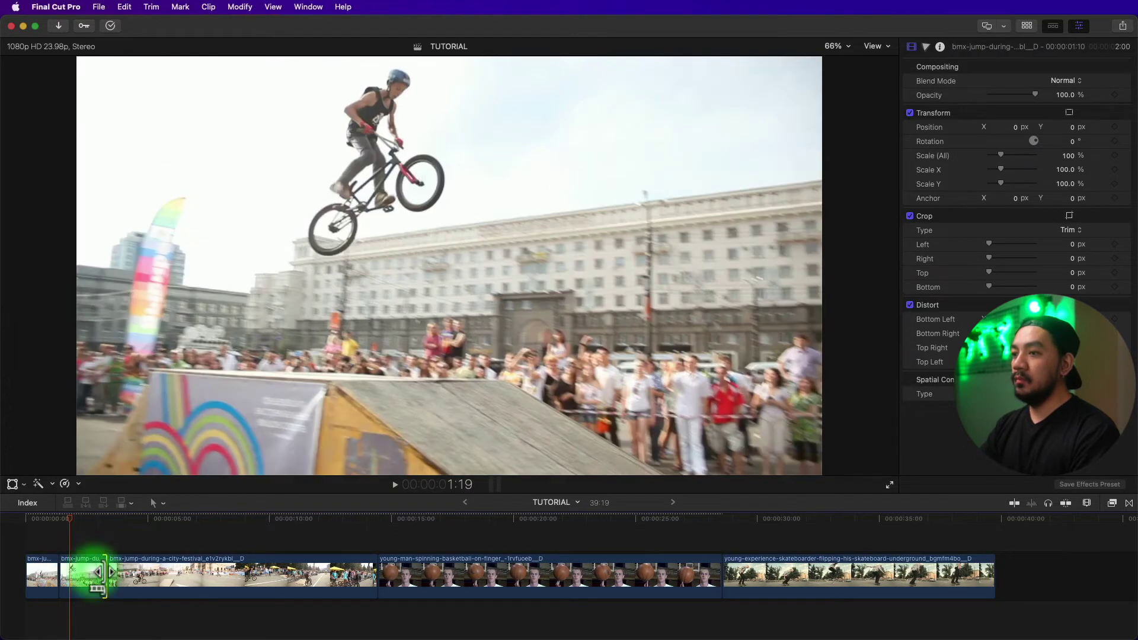
Play the timeline from just before the jump to review the extended freeze frame.
click(42, 518)
key(space)
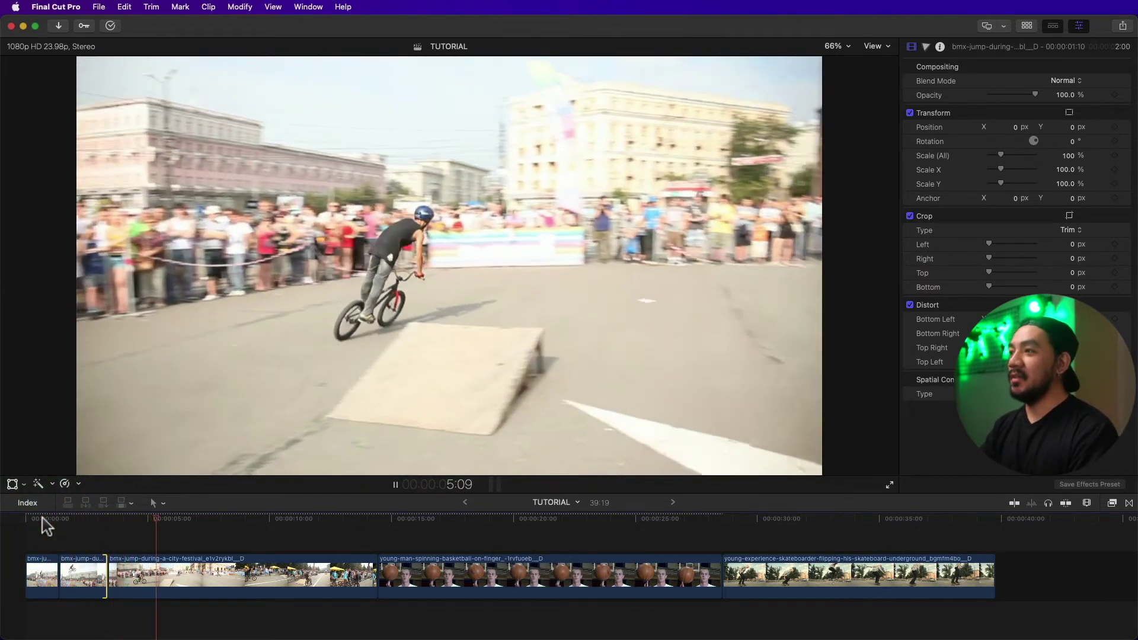
key(space)
click(100, 519)
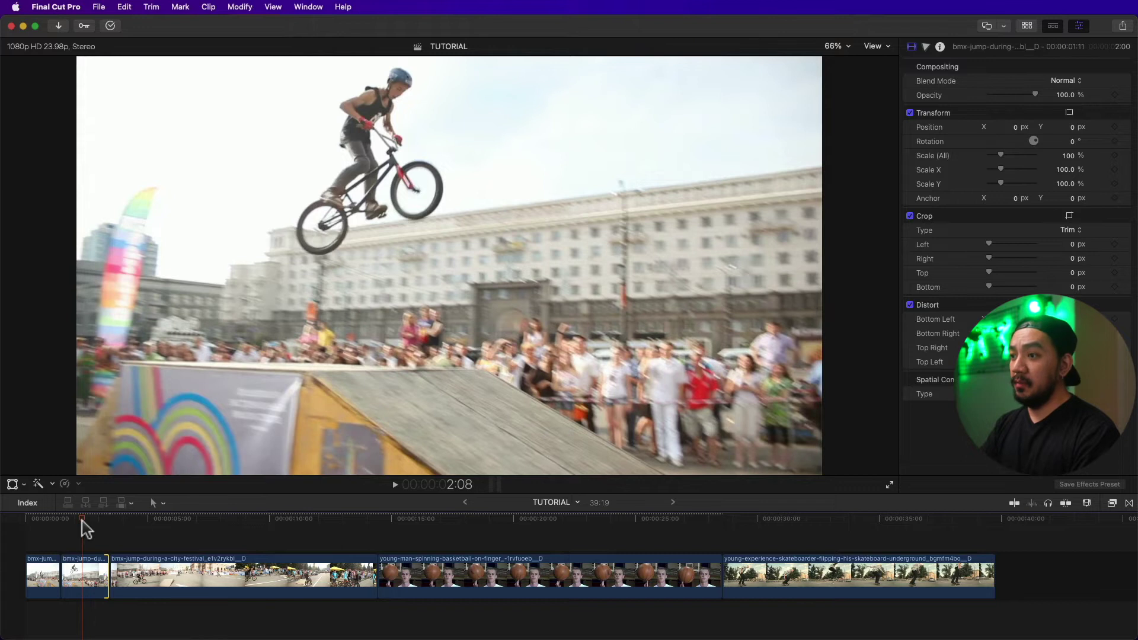
Try moving the BMX freeze frame to the cut between the BMX clip and the basketball clip.
click(68, 525)
click(88, 578)
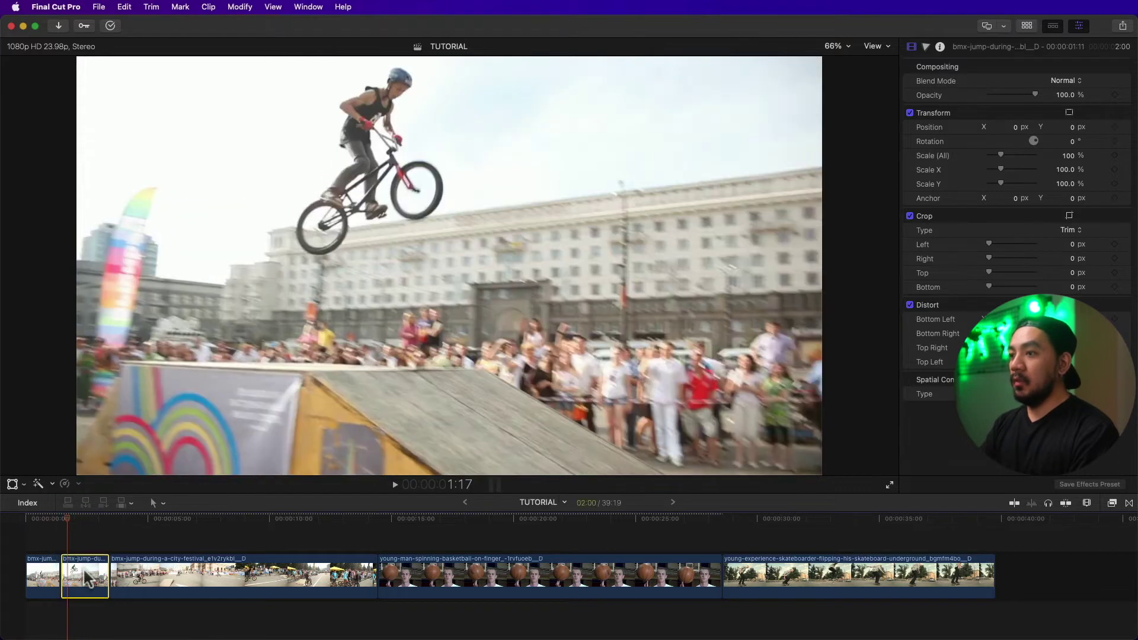
drag(87, 579, 350, 568)
click(350, 568)
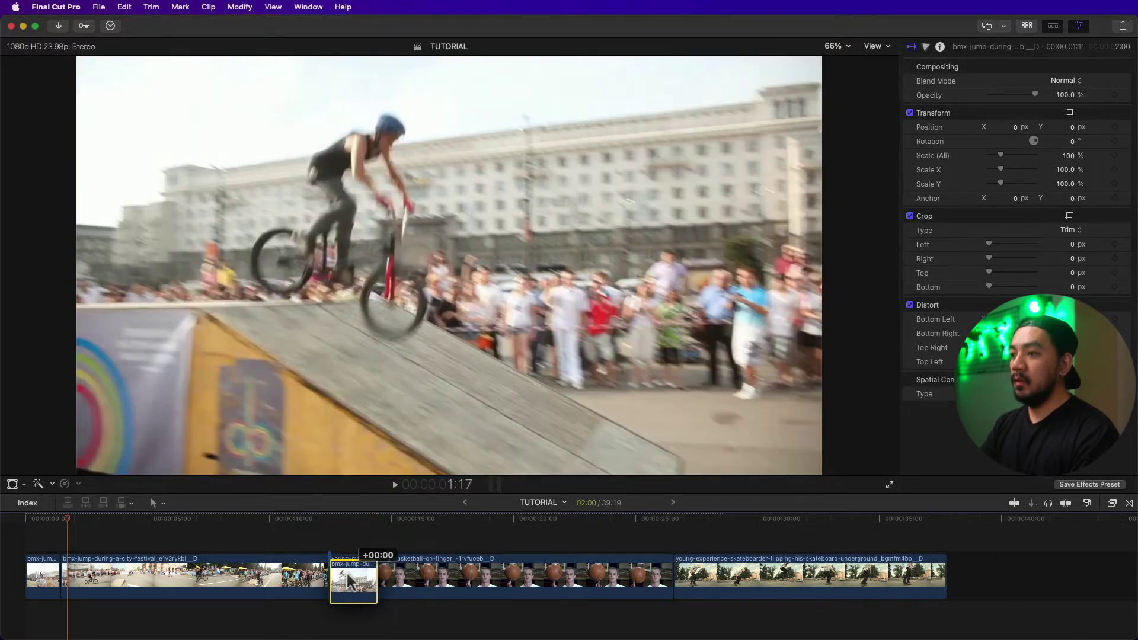
mouse_move(52, 521)
mouse_down()
mouse_move(76, 526)
mouse_move(55, 520)
mouse_up()
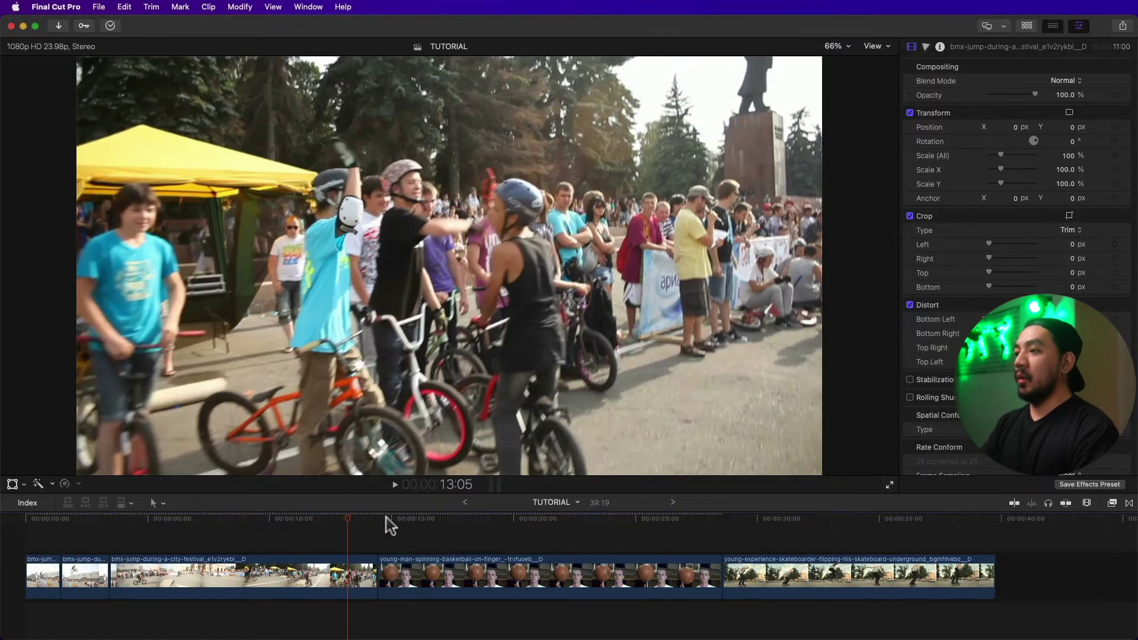
Add a Hold speed segment to the basketball clip at about 18:14.
click(432, 519)
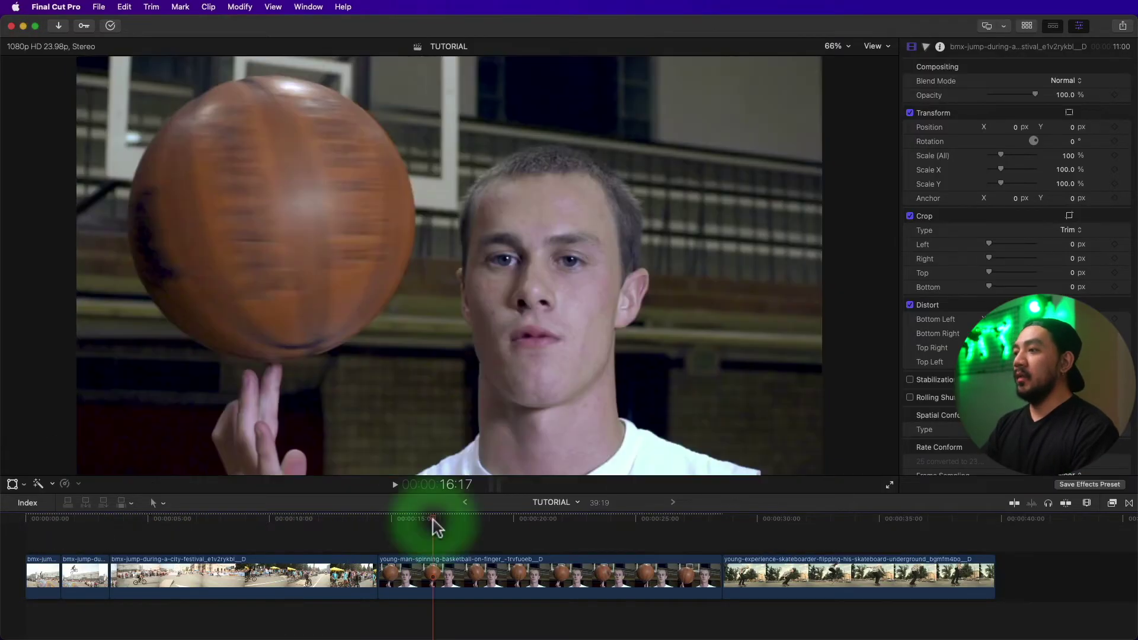
click(448, 570)
drag(433, 520, 480, 521)
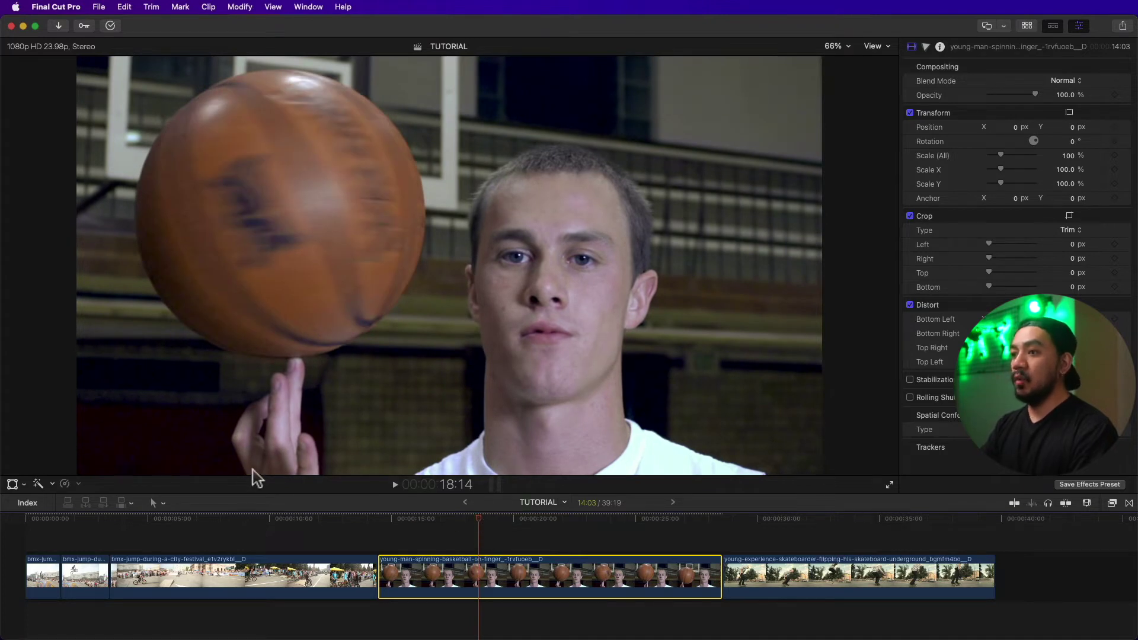
click(79, 484)
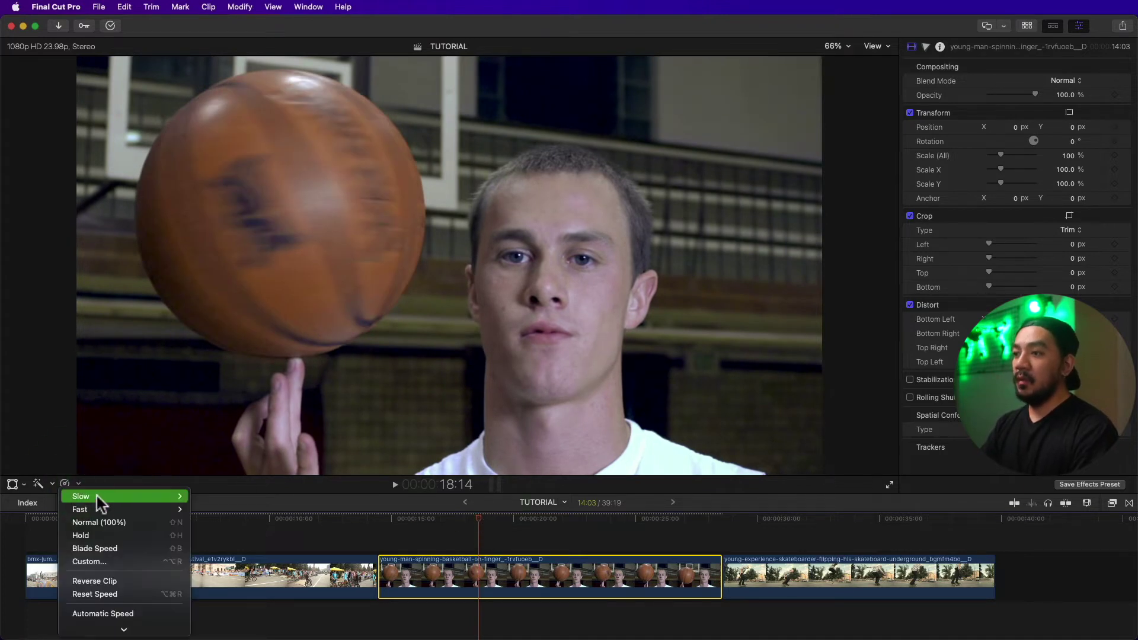
click(99, 533)
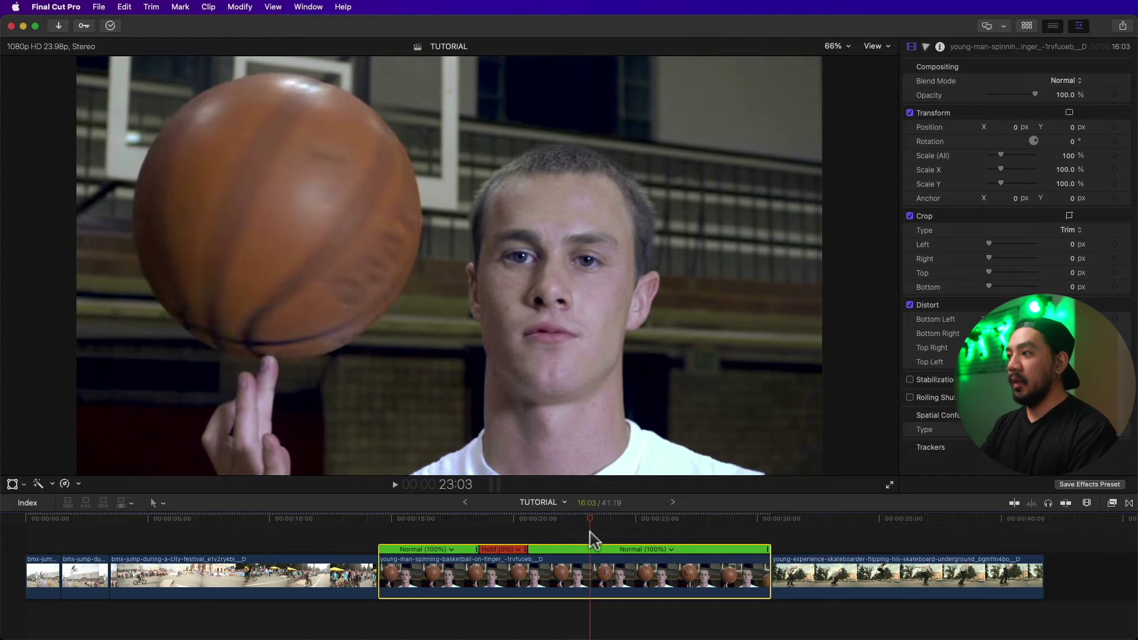
Scrub across the basketball clip's hold and select the hold segment to check its duration.
click(508, 529)
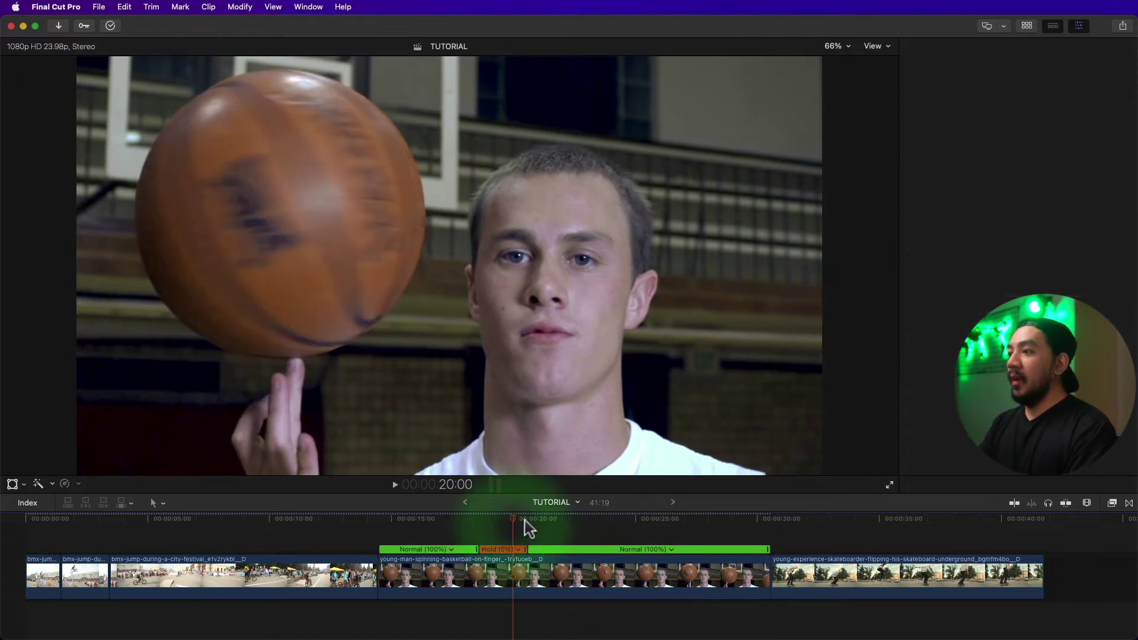
click(505, 575)
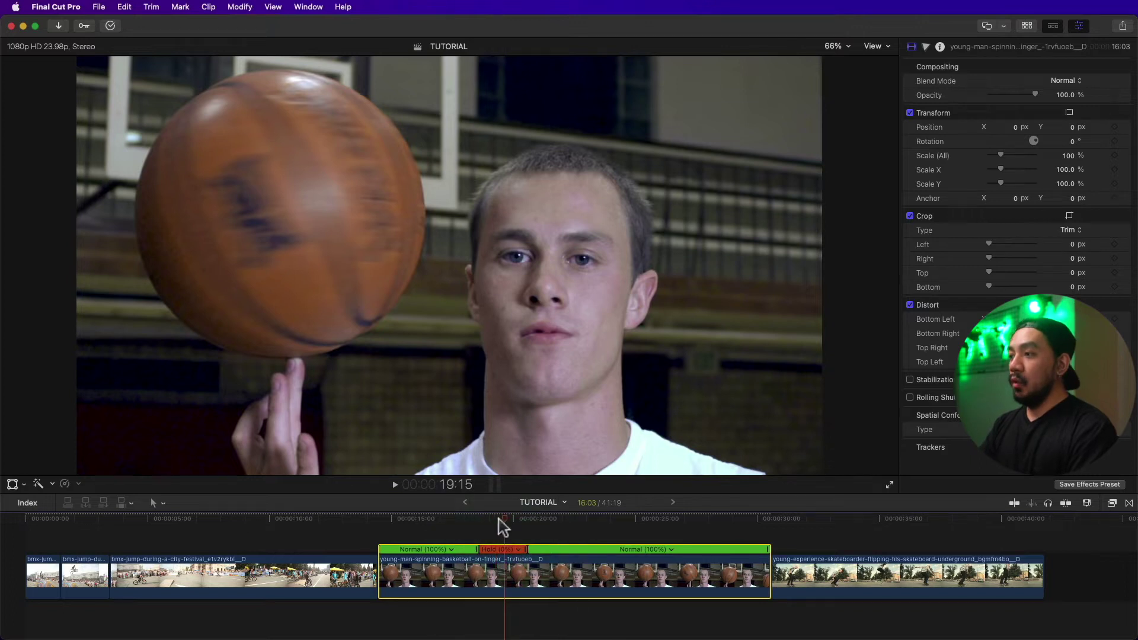
click(492, 554)
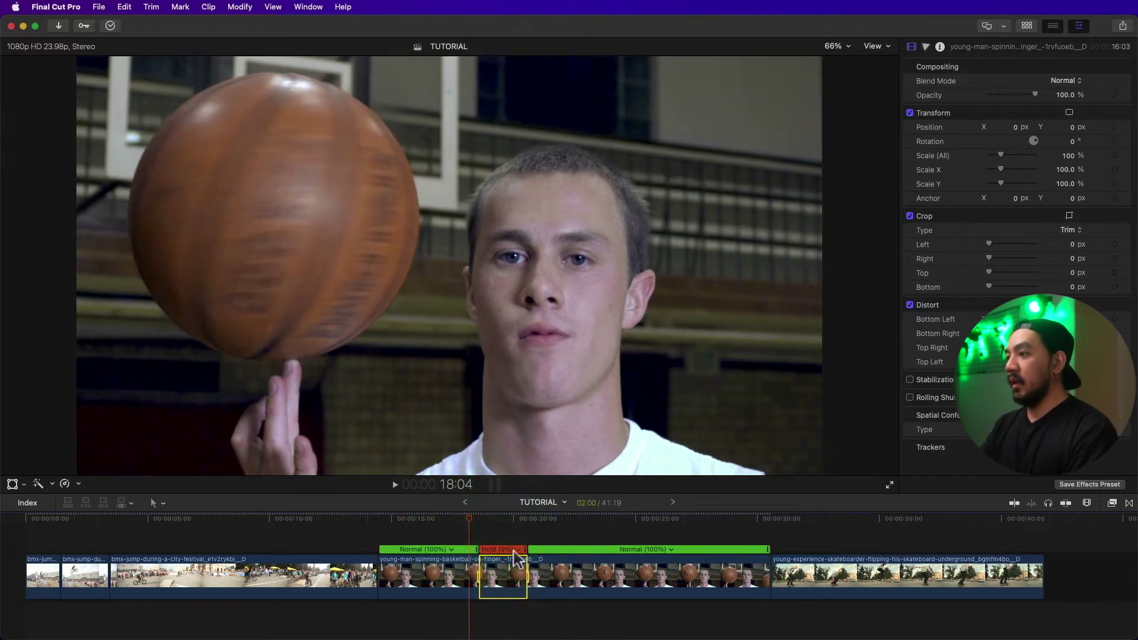
click(492, 553)
click(490, 550)
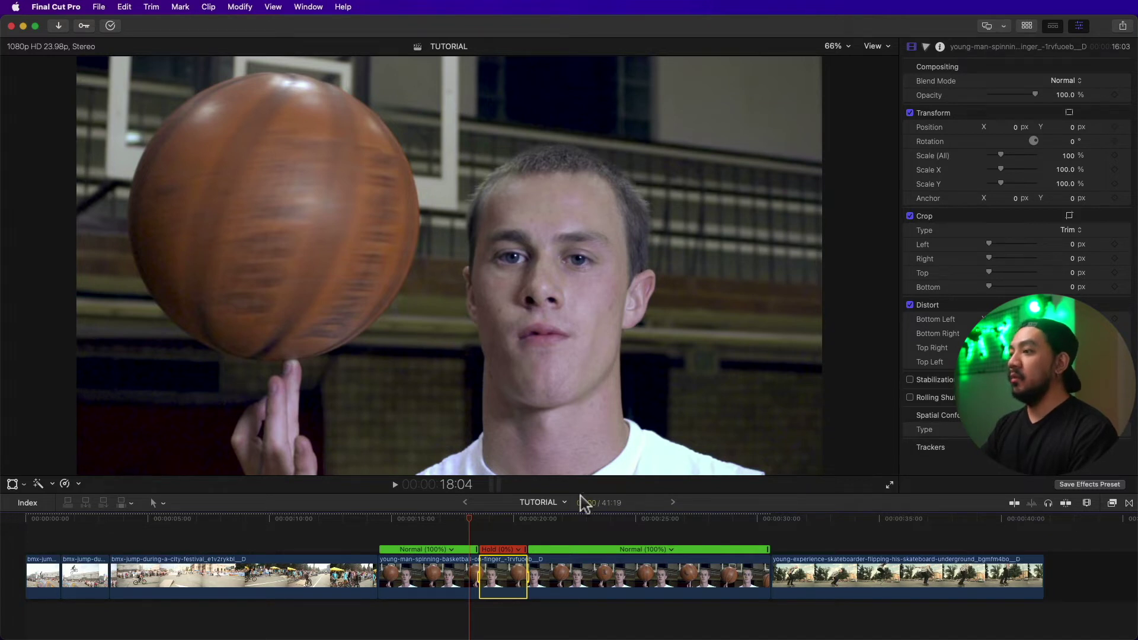
Play the timeline from about 17:19, just before the basketball hold, to review the frozen frame.
click(460, 519)
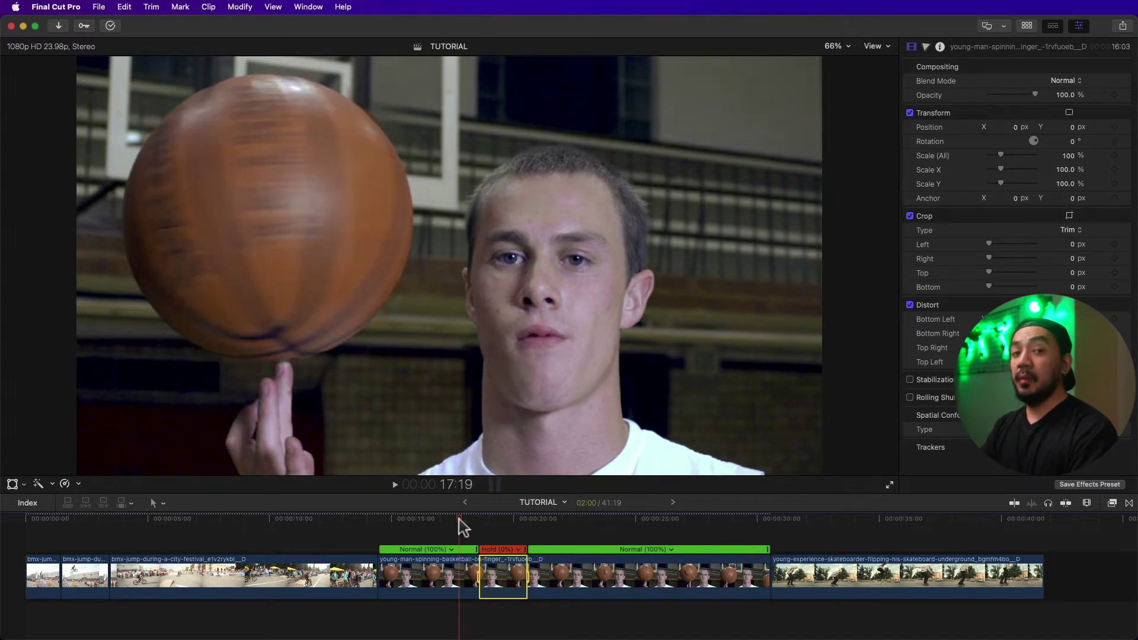
key(space)
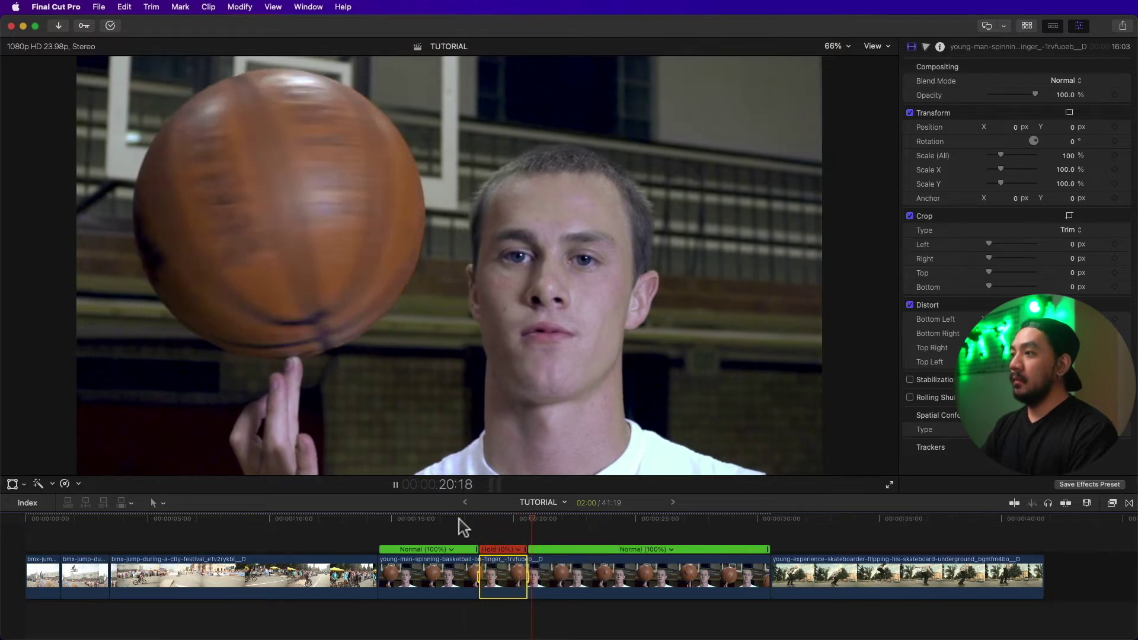
click(460, 519)
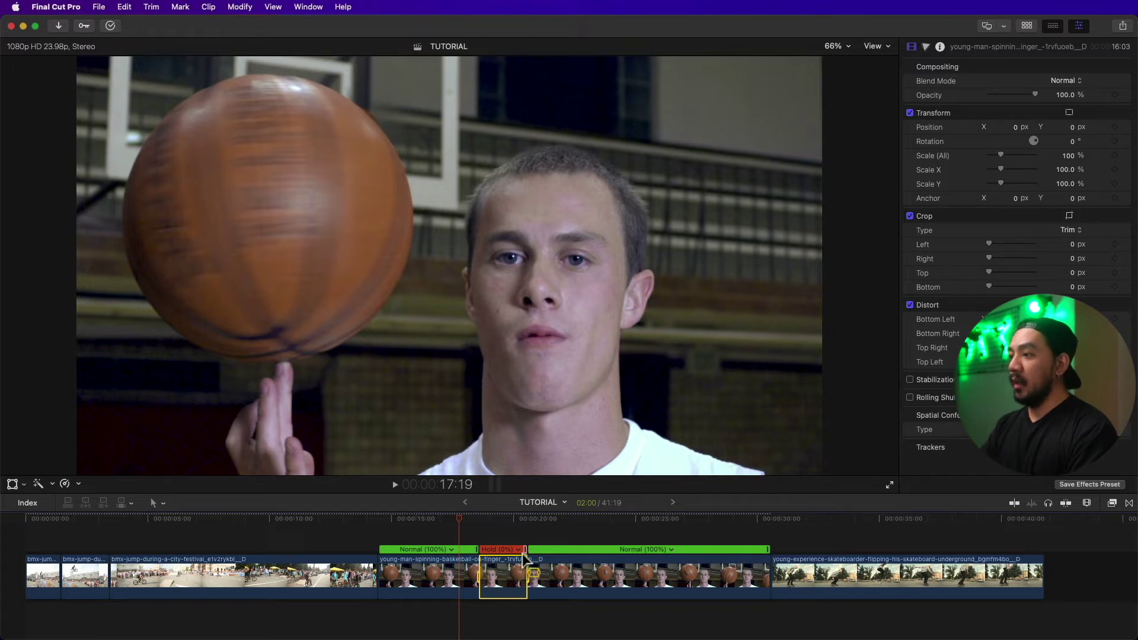
Lengthen the basketball clip's hold segment to about 6:17 and play through the longer hold.
drag(526, 551, 643, 555)
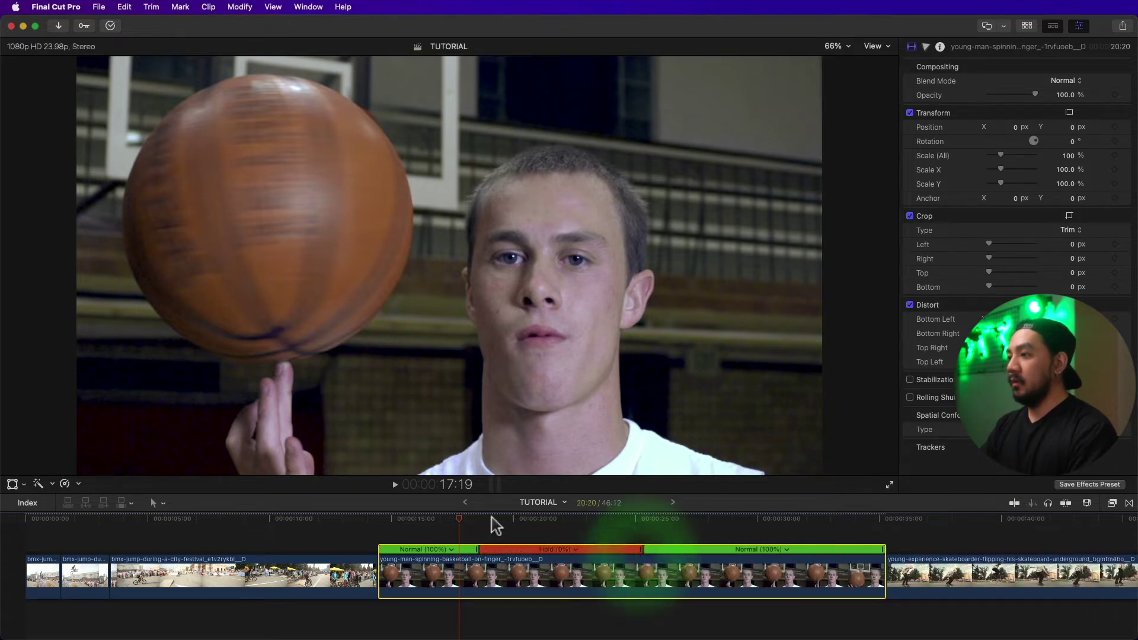
key(space)
key(space)
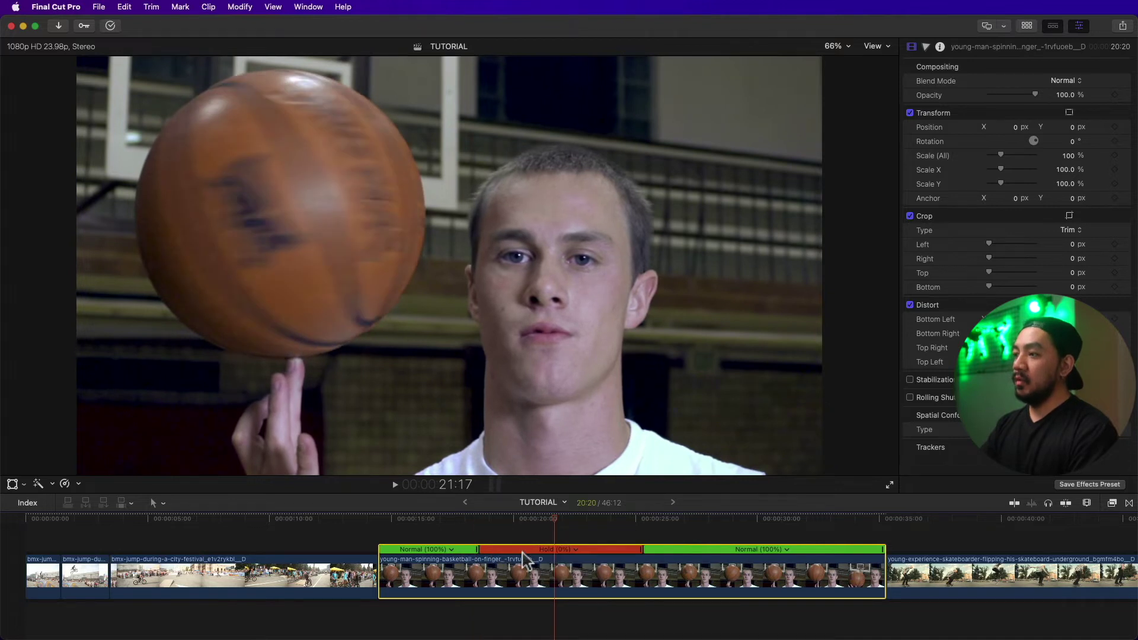
click(529, 549)
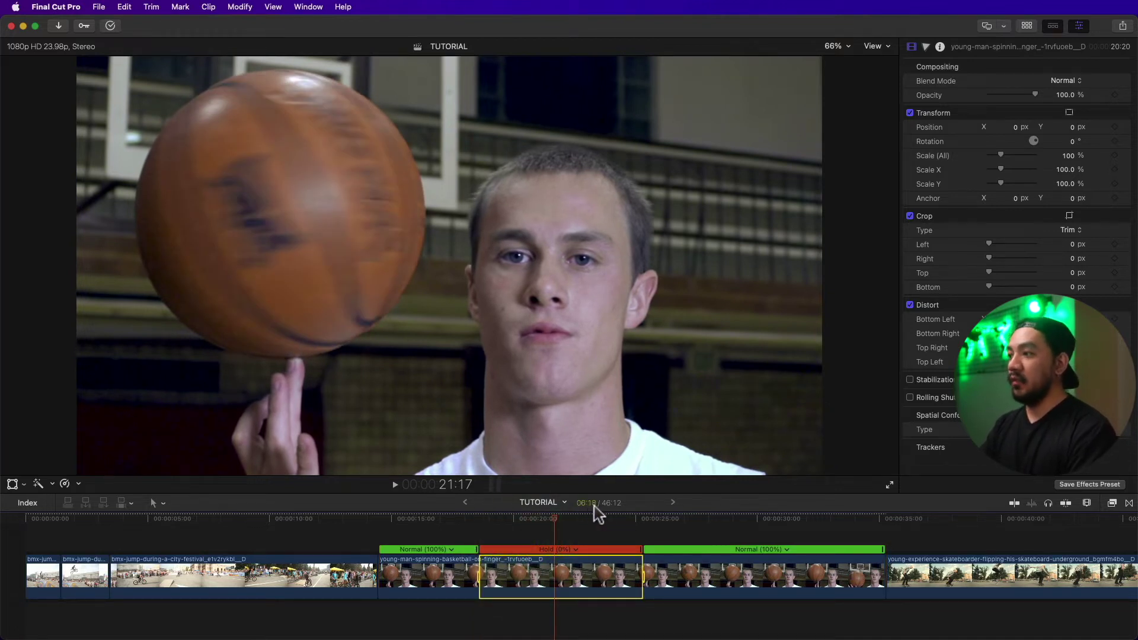
click(553, 520)
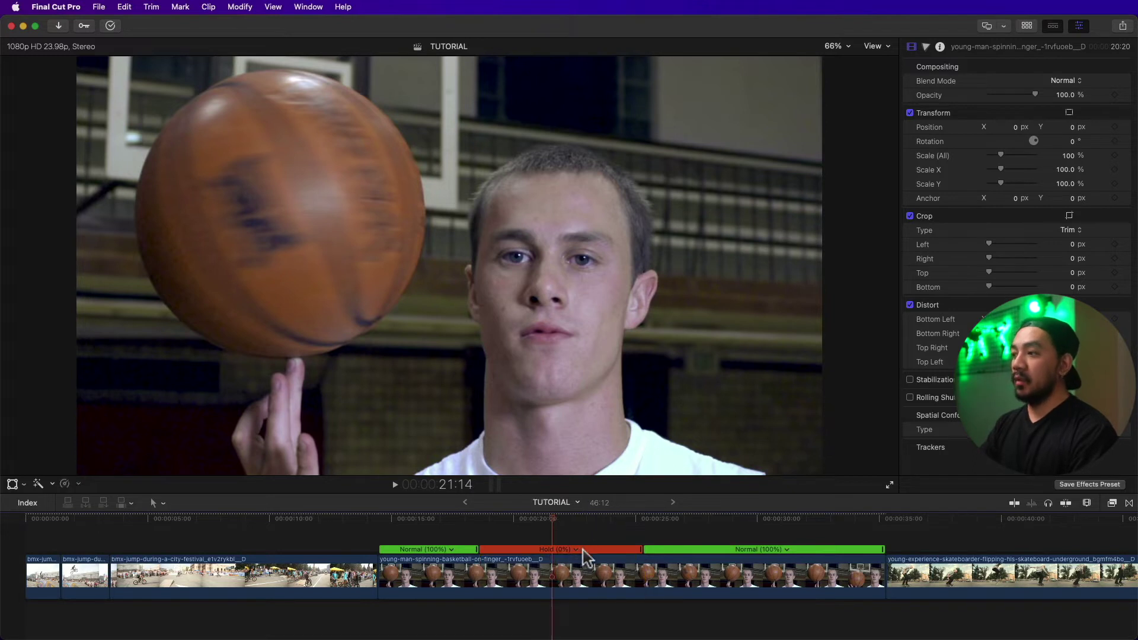
Set the basketball hold segment's custom speed duration to 00:00:03:05.
click(576, 550)
click(600, 568)
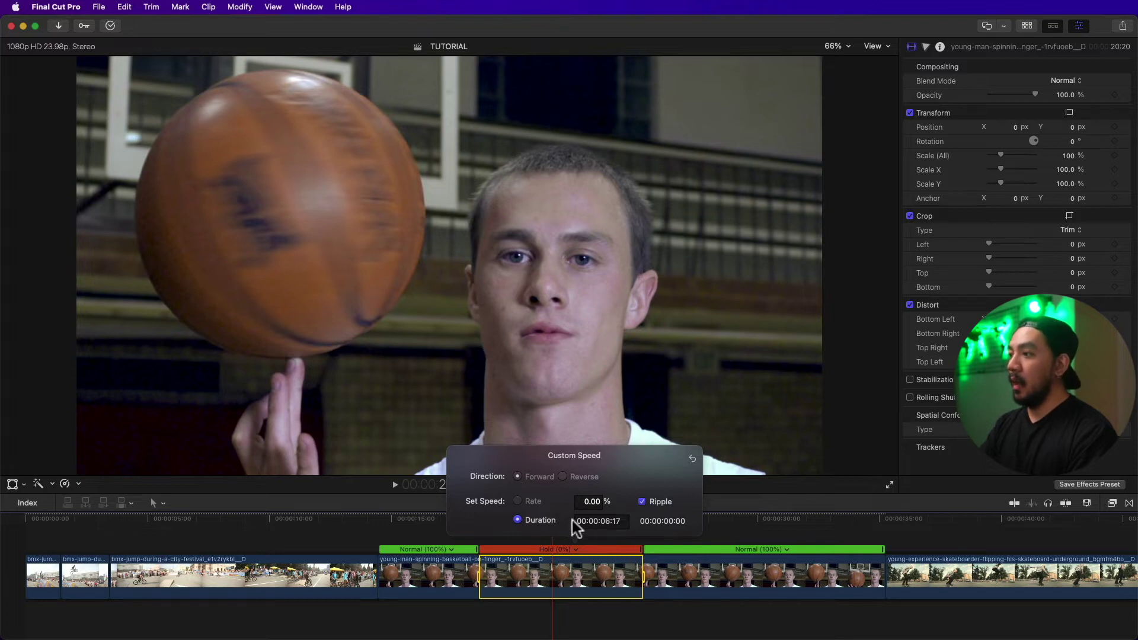
click(606, 521)
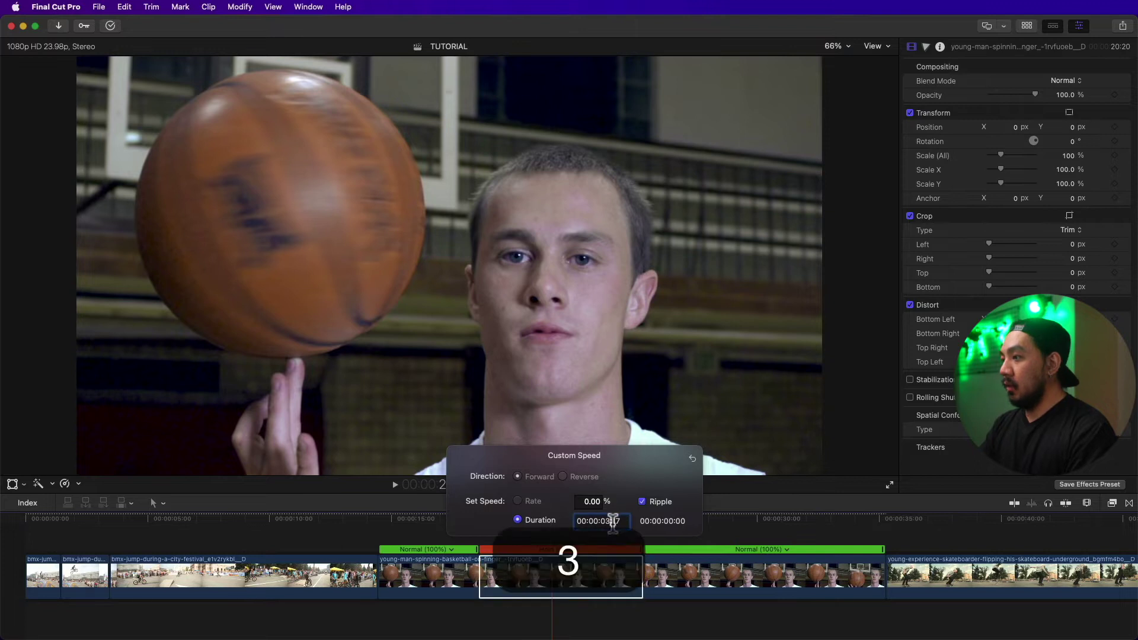
text(05)
key(Return)
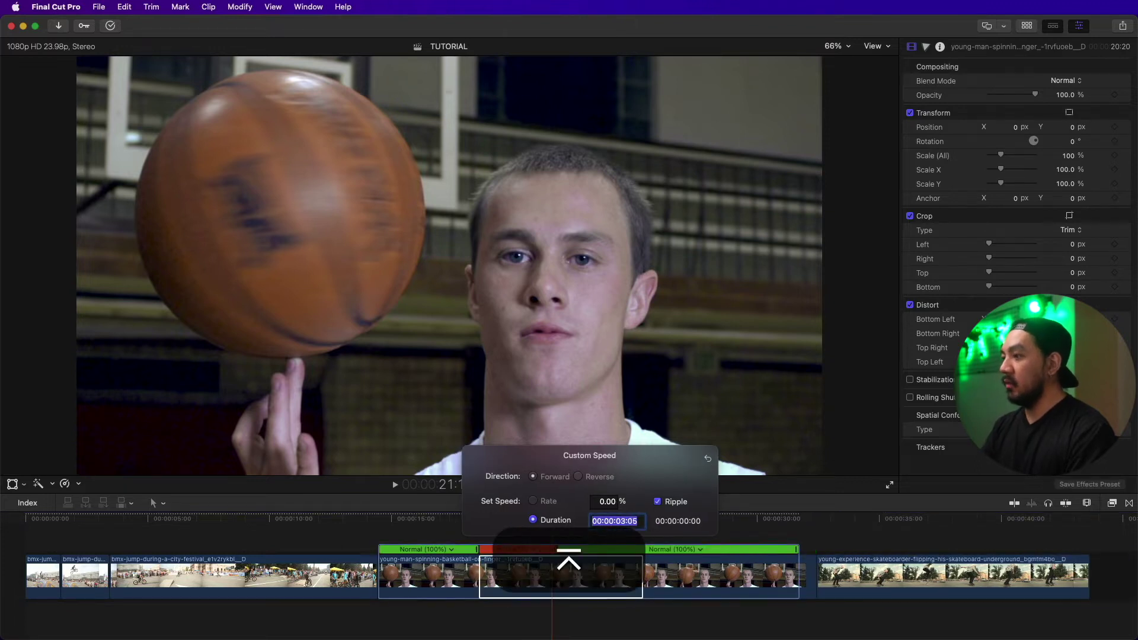
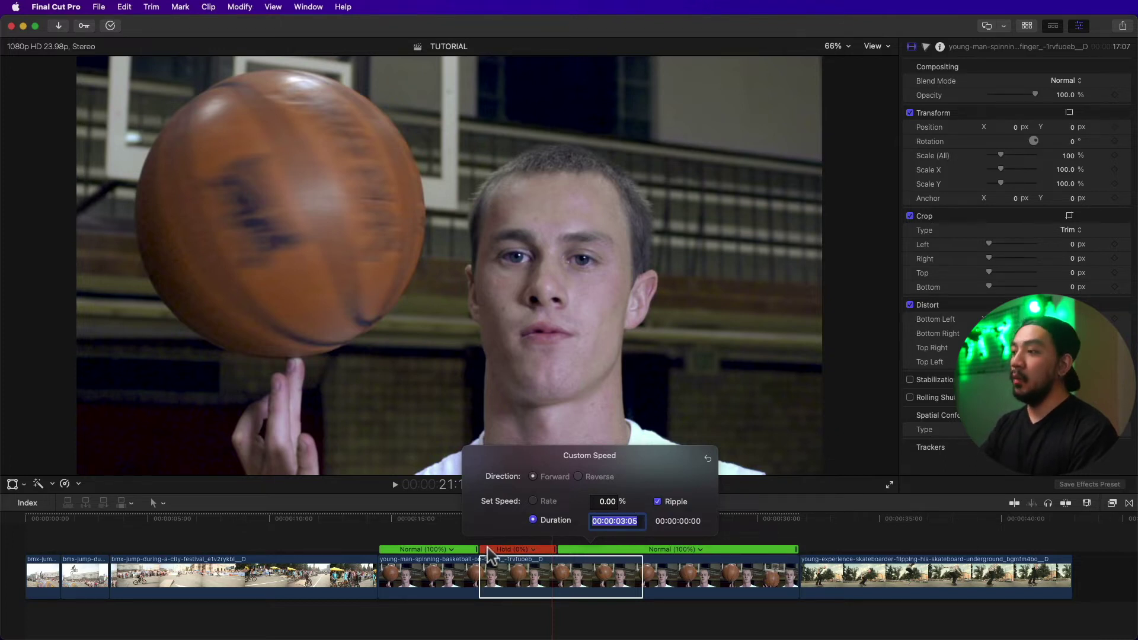
key(Return)
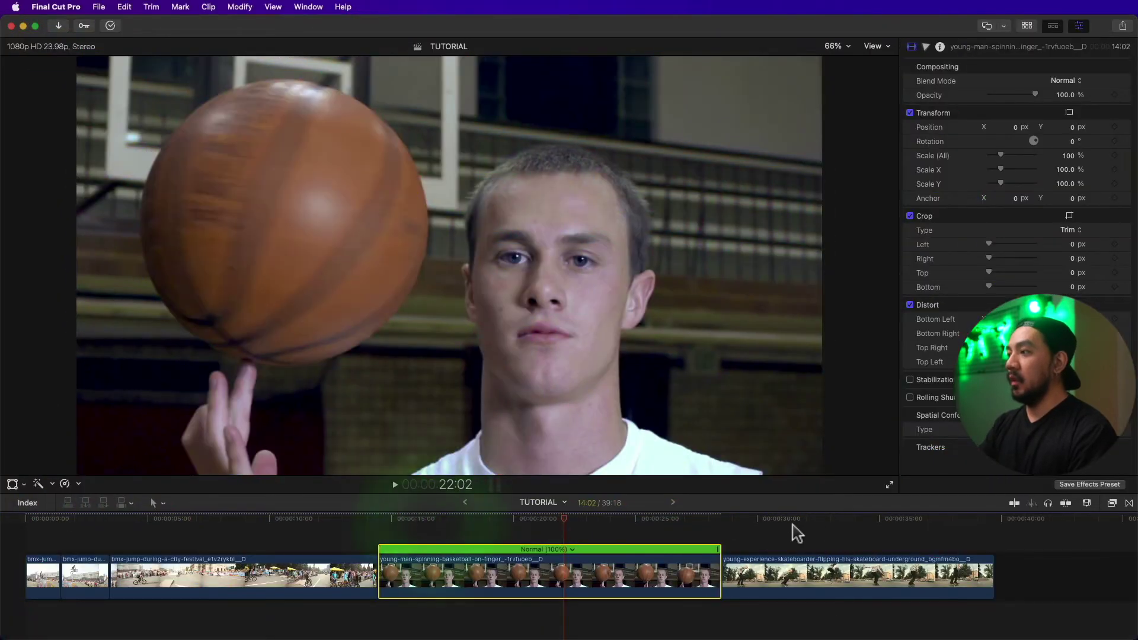
Add a hold segment to the skateboard clip at about 32:13, mid-flip, and select that segment.
click(797, 522)
key(super+4)
mouse_move(800, 530)
mouse_down()
mouse_move(835, 530)
mouse_move(820, 523)
mouse_up()
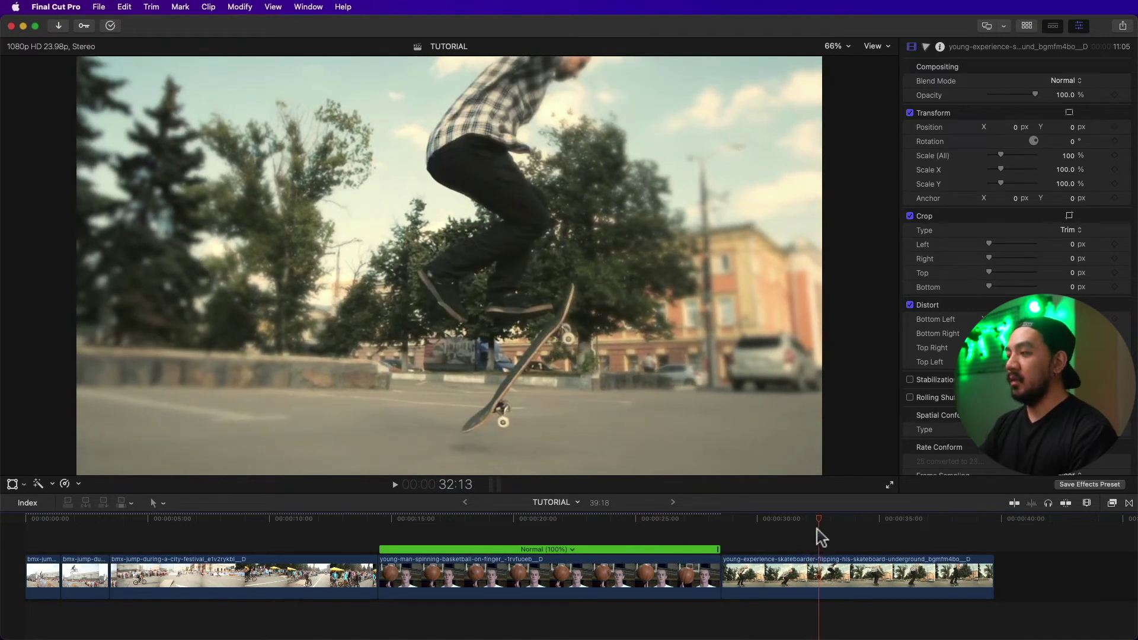
key(shift+h)
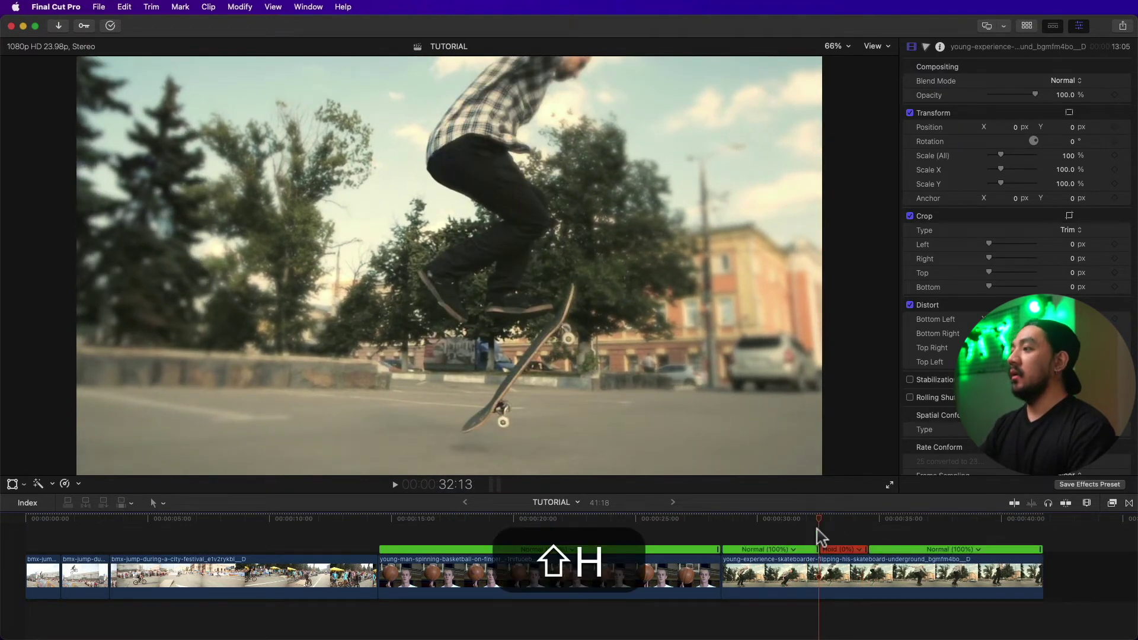
click(830, 556)
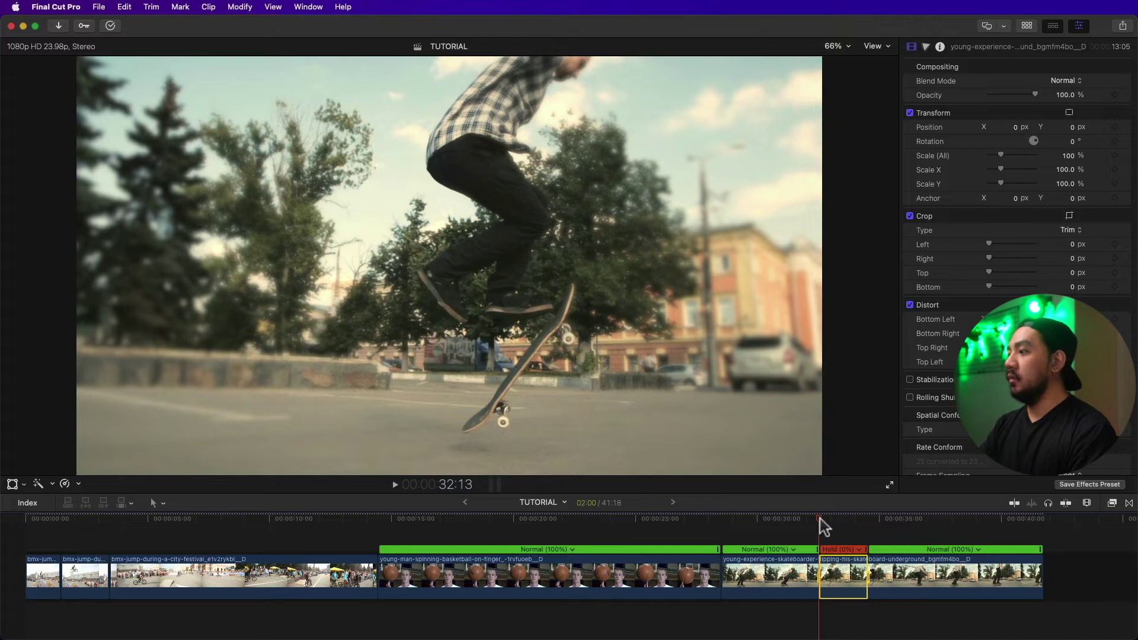
Play the skateboard clip from before the flip to review the hold, and undo the hold.
click(793, 526)
key(space)
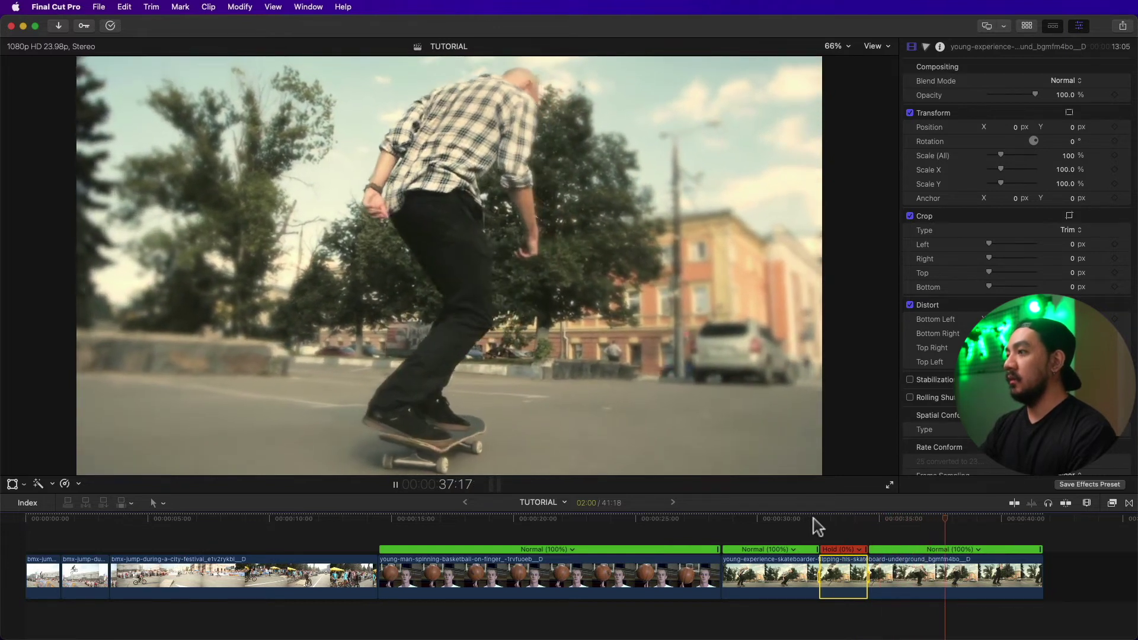
key(space)
key(super+z)
Select a range of about 1:04 starting at the flip in the skateboard clip and apply a Hold to it.
drag(927, 521, 791, 525)
key(r)
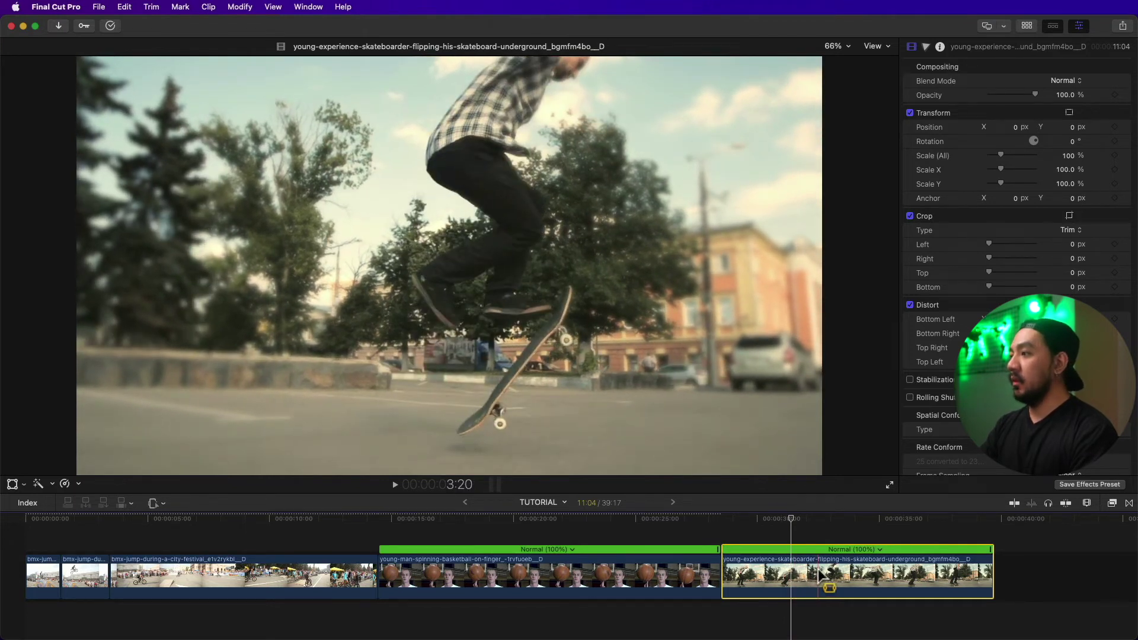
drag(819, 577, 848, 570)
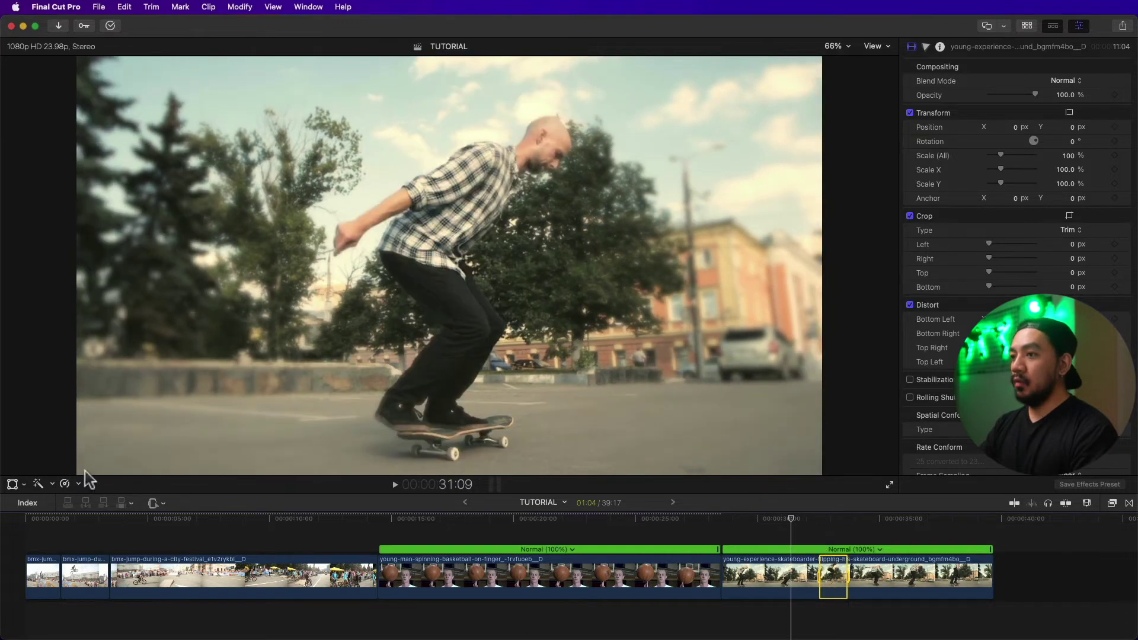
click(78, 482)
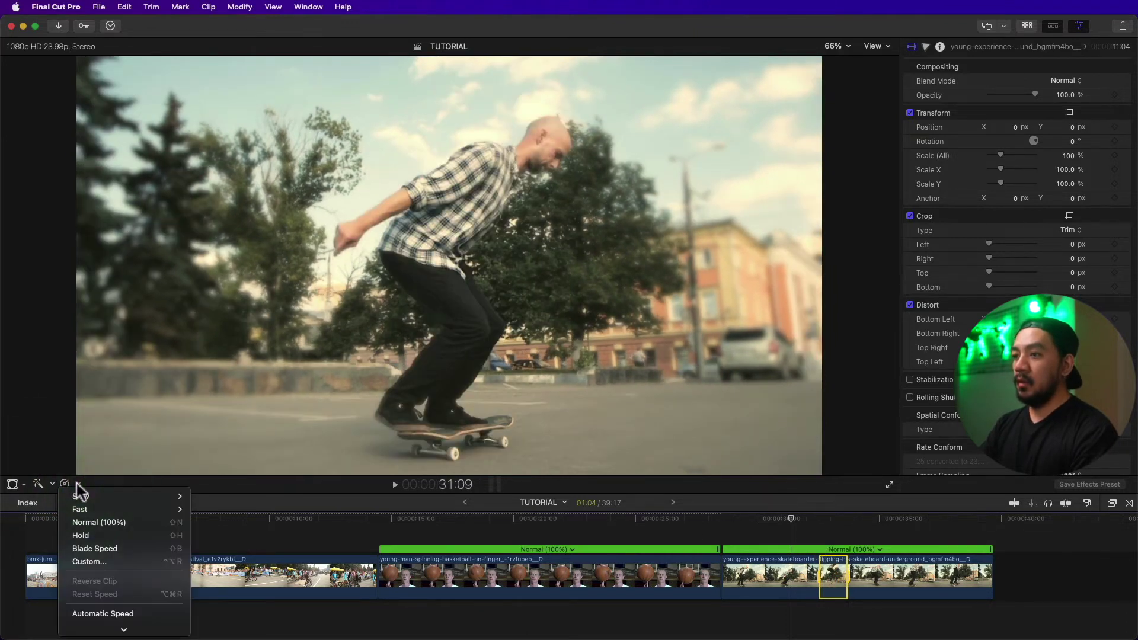
click(97, 535)
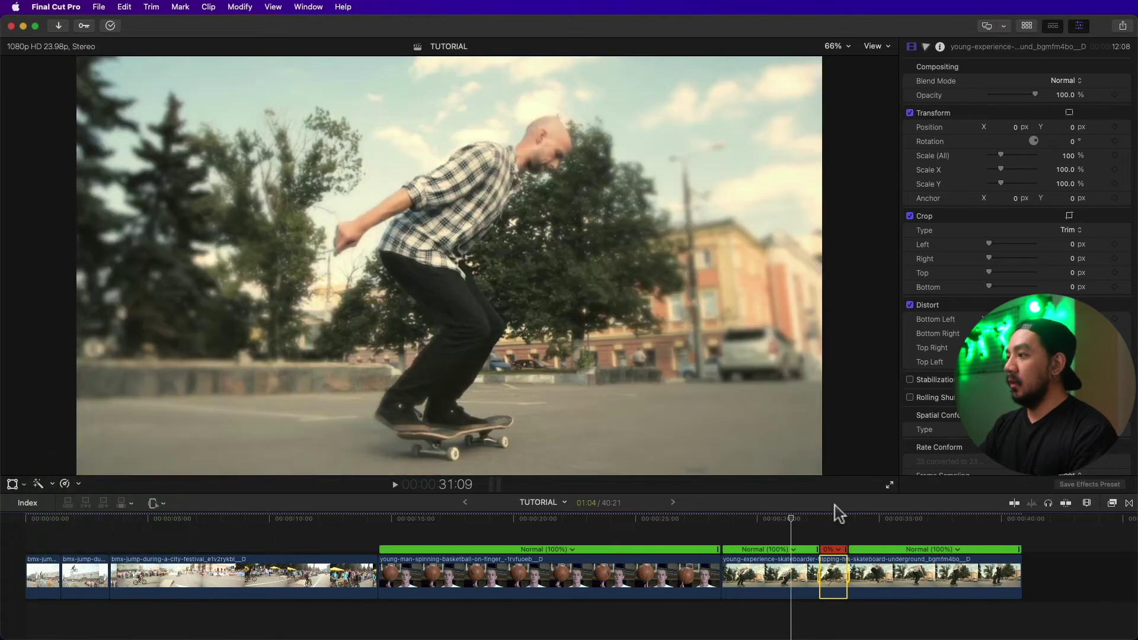
Play the skateboard clip from about 31:06 to review the range-based hold.
click(818, 520)
drag(838, 520, 792, 525)
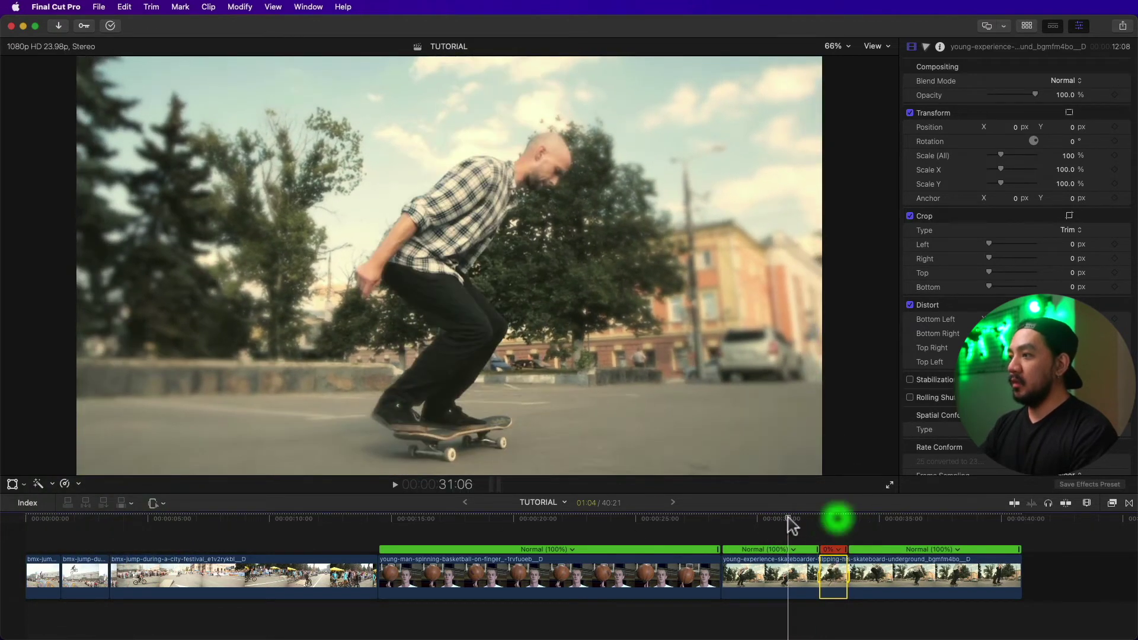
key(space)
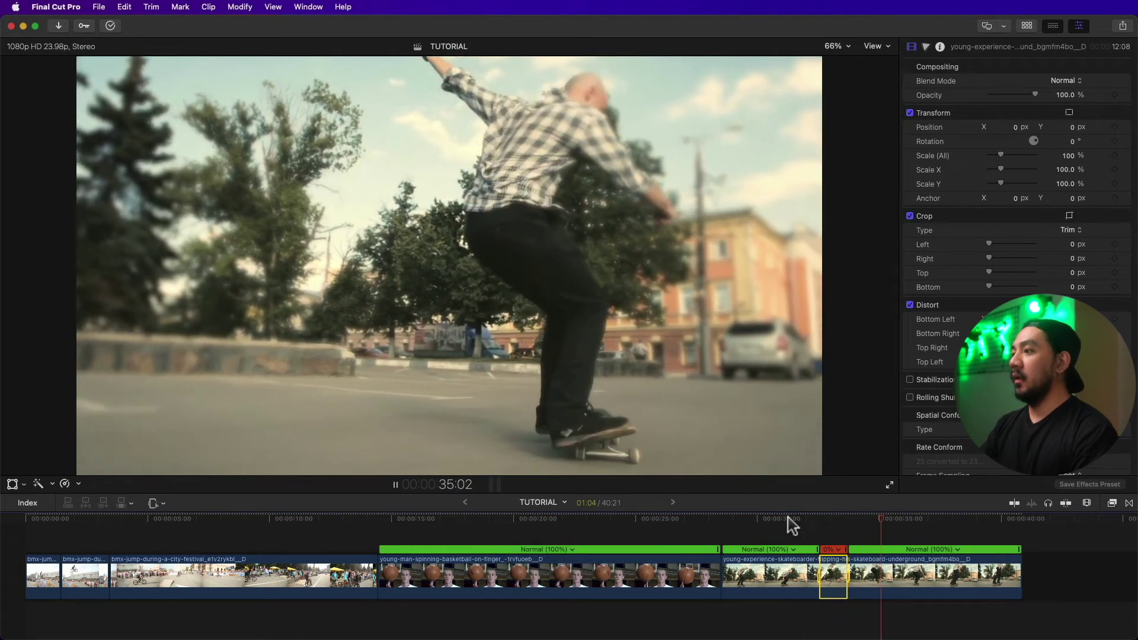
Extend the skateboard hold segment until the clip lasts about 14:24, and play it from just before the flip.
drag(845, 544, 914, 551)
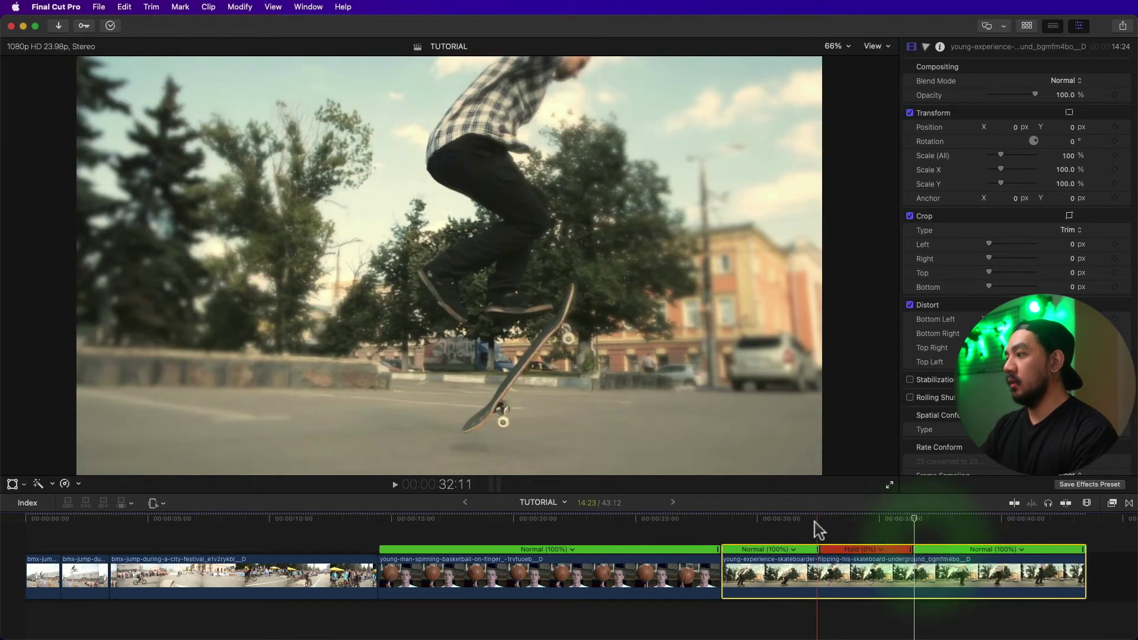
click(789, 521)
key(space)
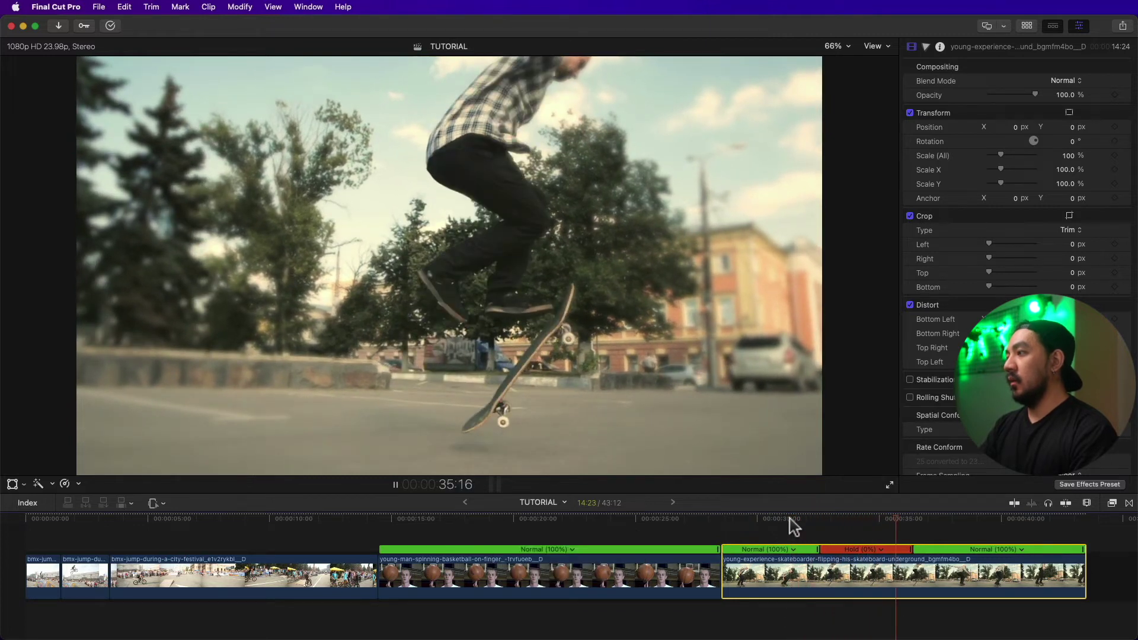
Add a speed transition at the end of the skateboard clip's hold segment and play from just before the hold.
key(space)
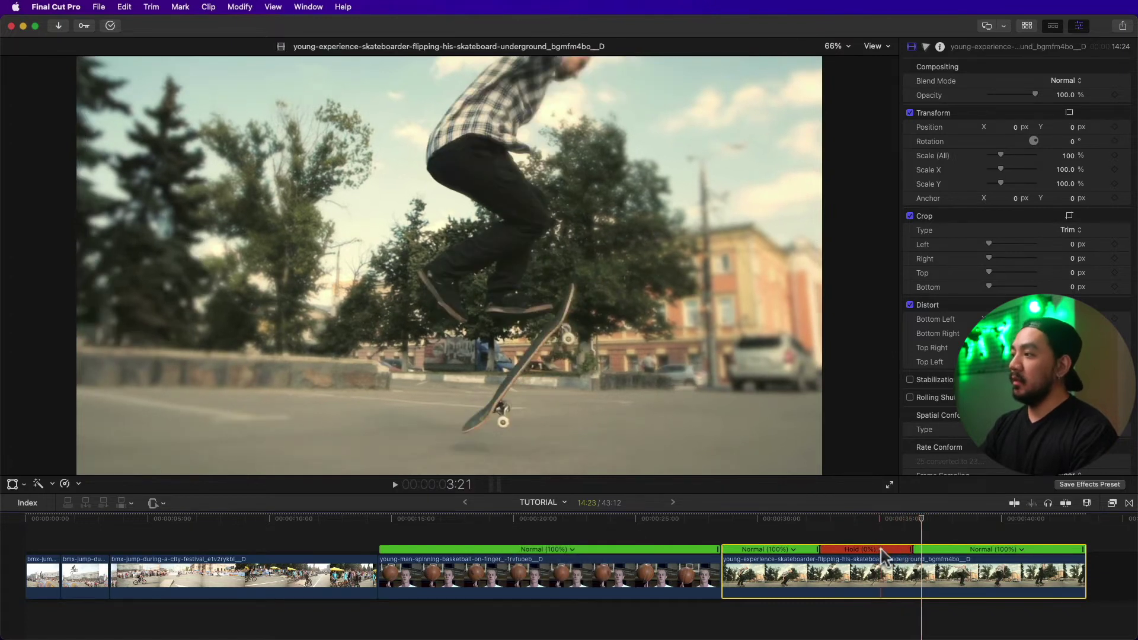
click(882, 556)
click(905, 582)
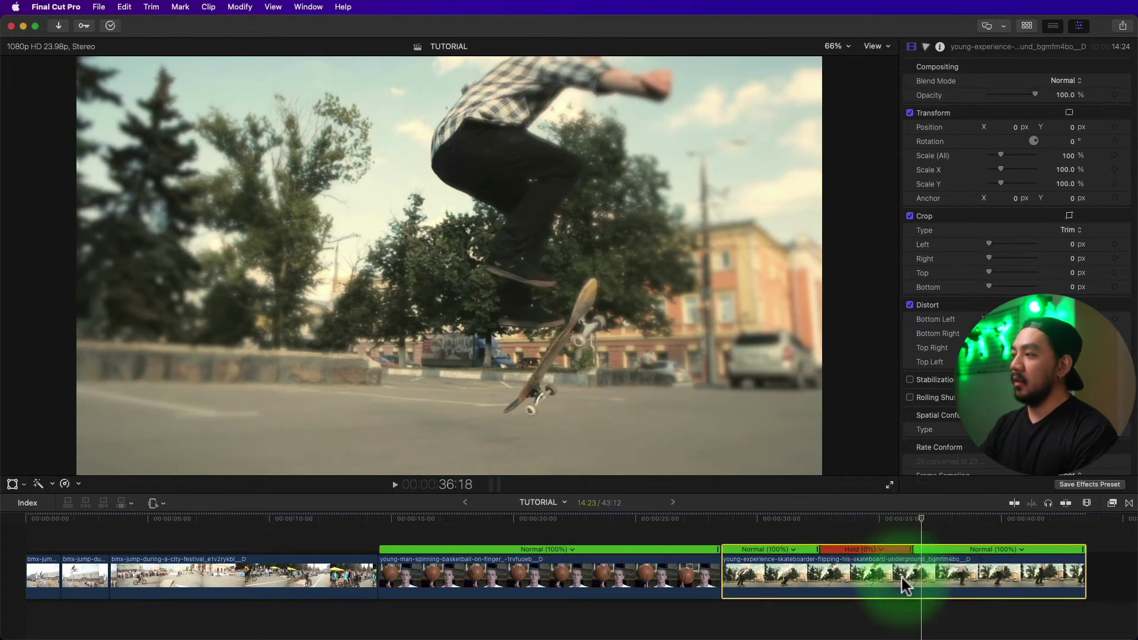
click(796, 520)
key(space)
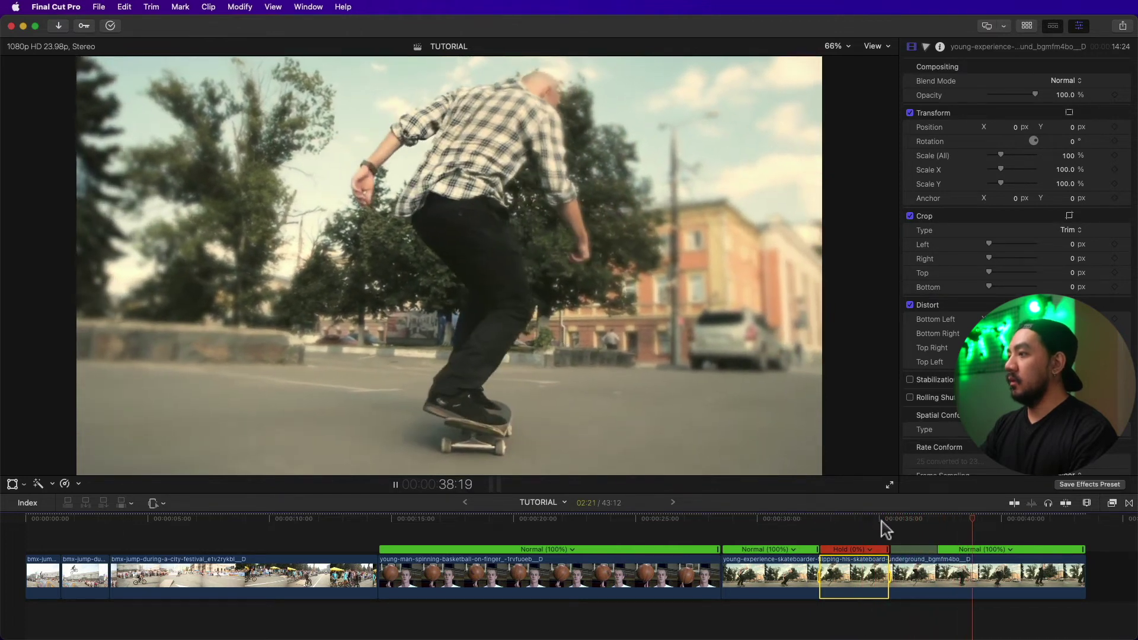
Replay the skateboard clip from just before the hold ends to review the return to motion.
key(space)
click(884, 525)
key(space)
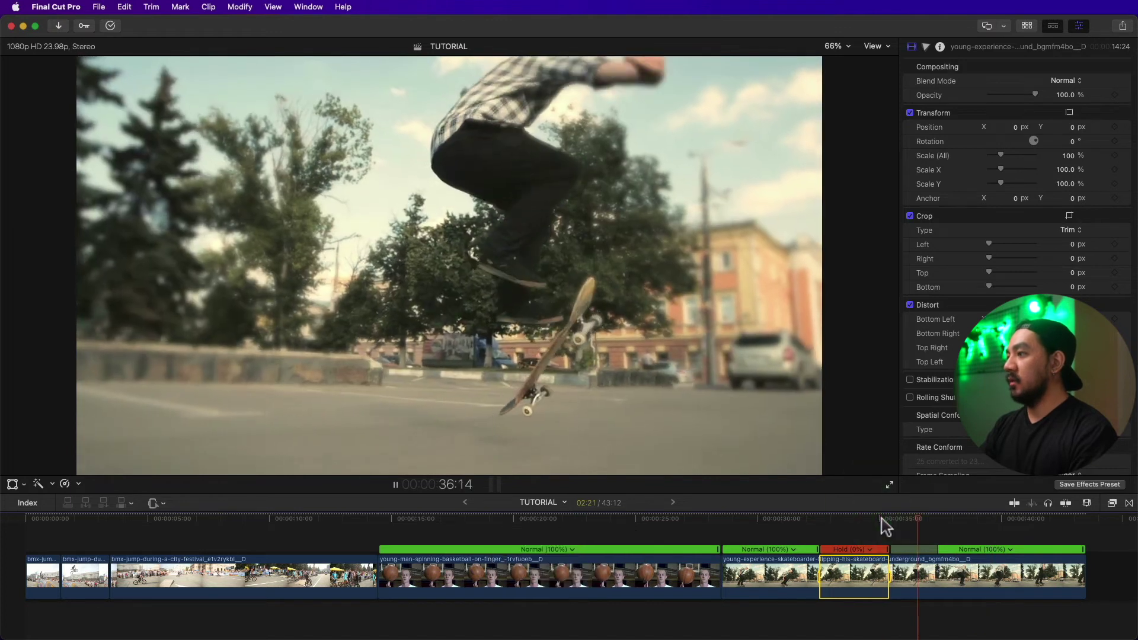
Move the BMX freeze frame out of the primary storyline and connect it above the longer BMX clip.
scroll(883, 525, right, 3)
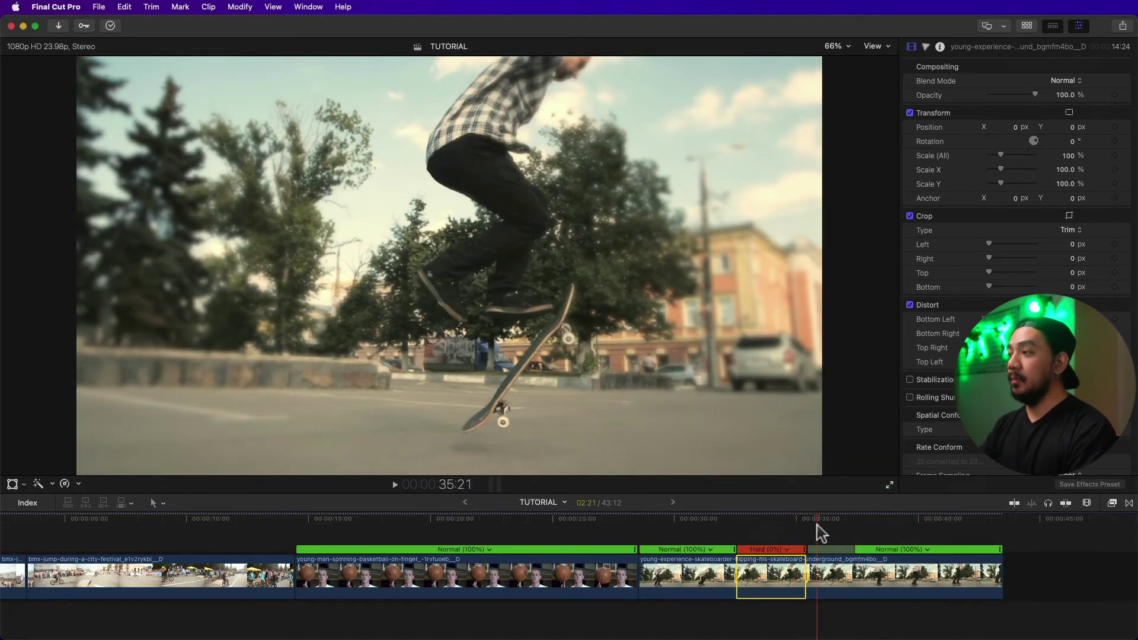
scroll(366, 585, left, 3)
click(81, 584)
drag(79, 582, 248, 536)
Select the skateboard clip, hide its retime editor and show it again.
mouse_move(785, 587)
mouse_down()
mouse_move(863, 578)
mouse_move(408, 579)
mouse_move(803, 580)
mouse_up()
click(786, 520)
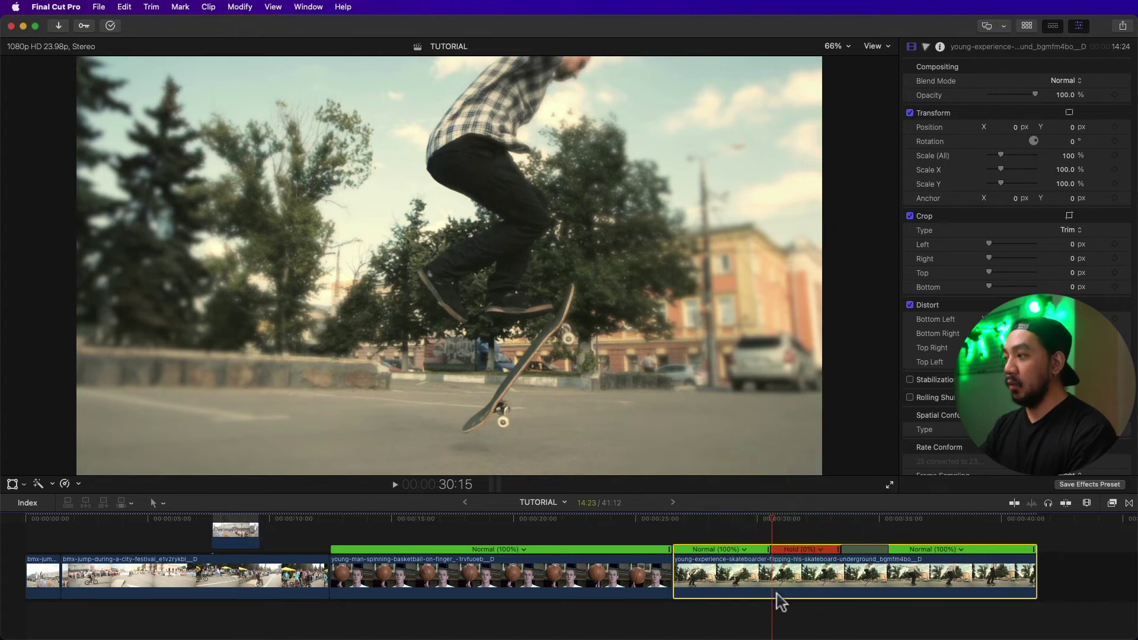
key(super)
key(super+r)
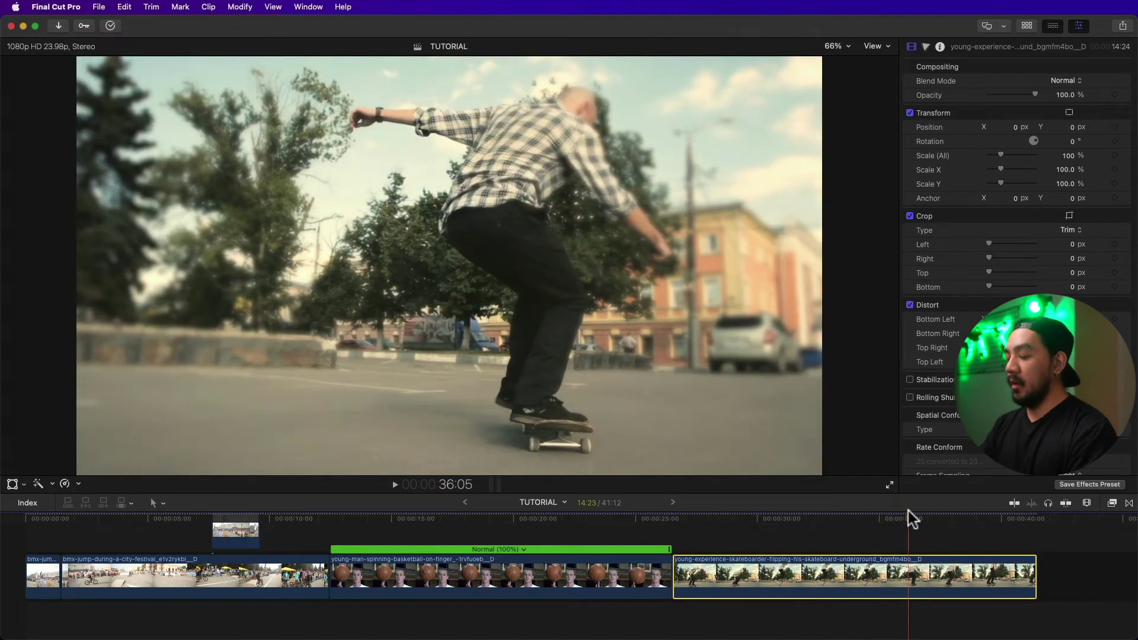
key(super+r)
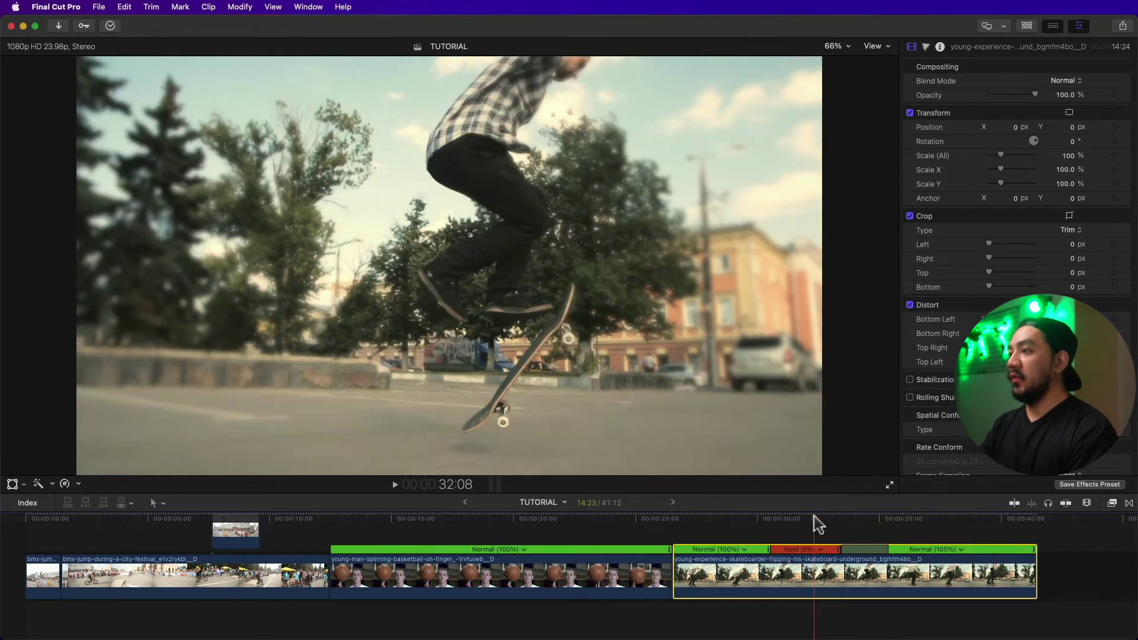
click(764, 523)
click(781, 522)
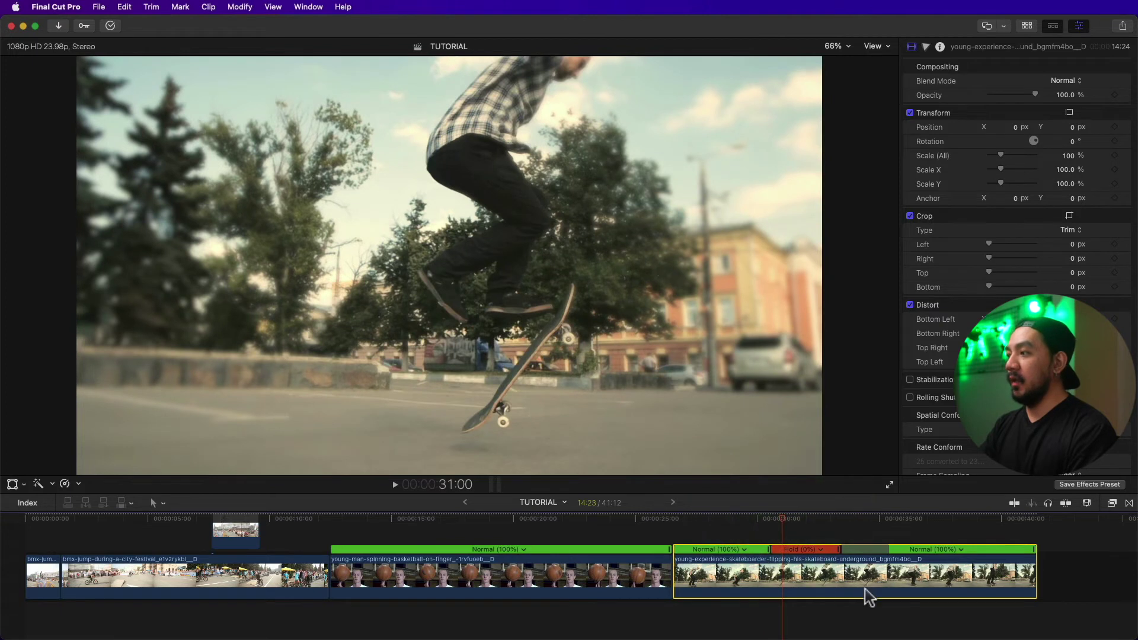
Play the skateboard clip from 27:11 to review the hold segment.
scroll(277, 535, up, 2)
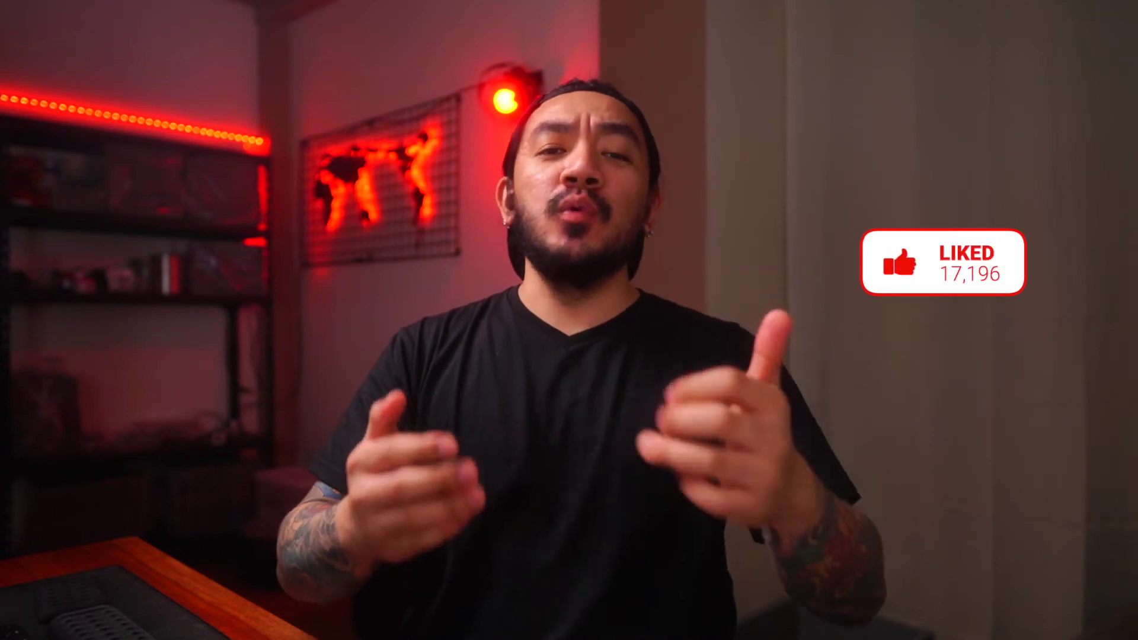
click(686, 520)
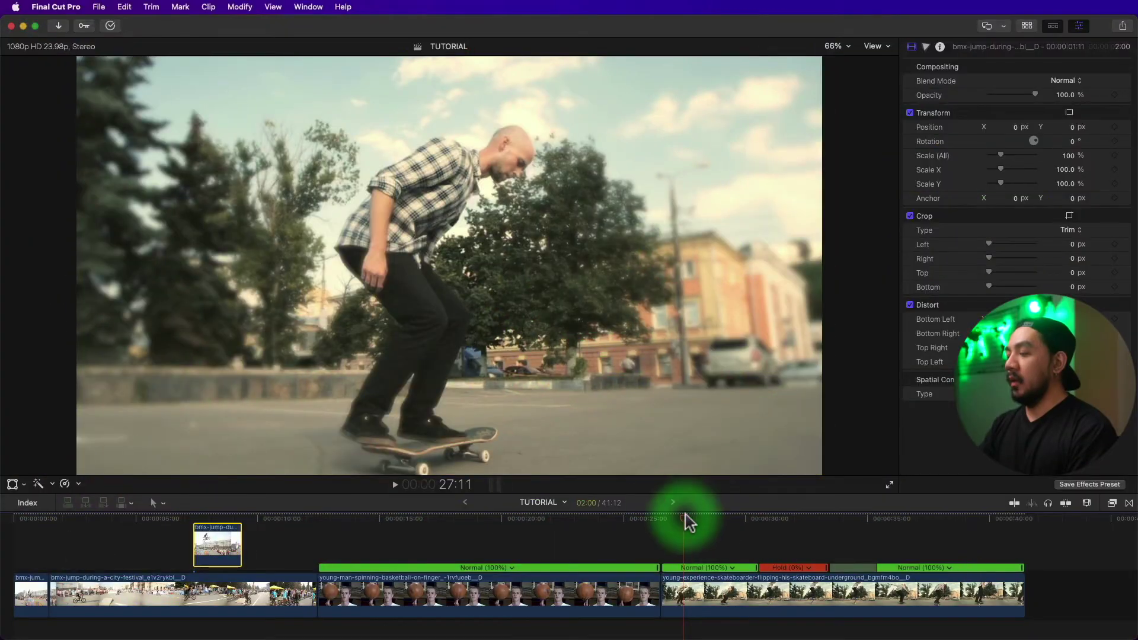
key(space)
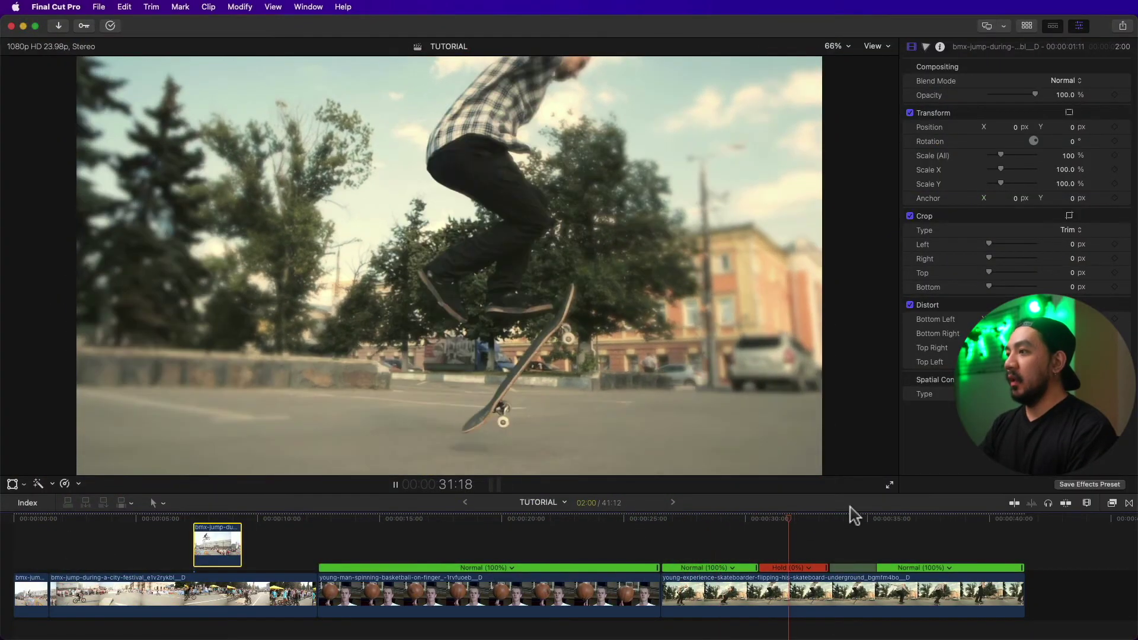
Reset the skateboard clip's speed to normal and play it from its start.
click(754, 584)
key(alt+super+r)
click(674, 522)
key(space)
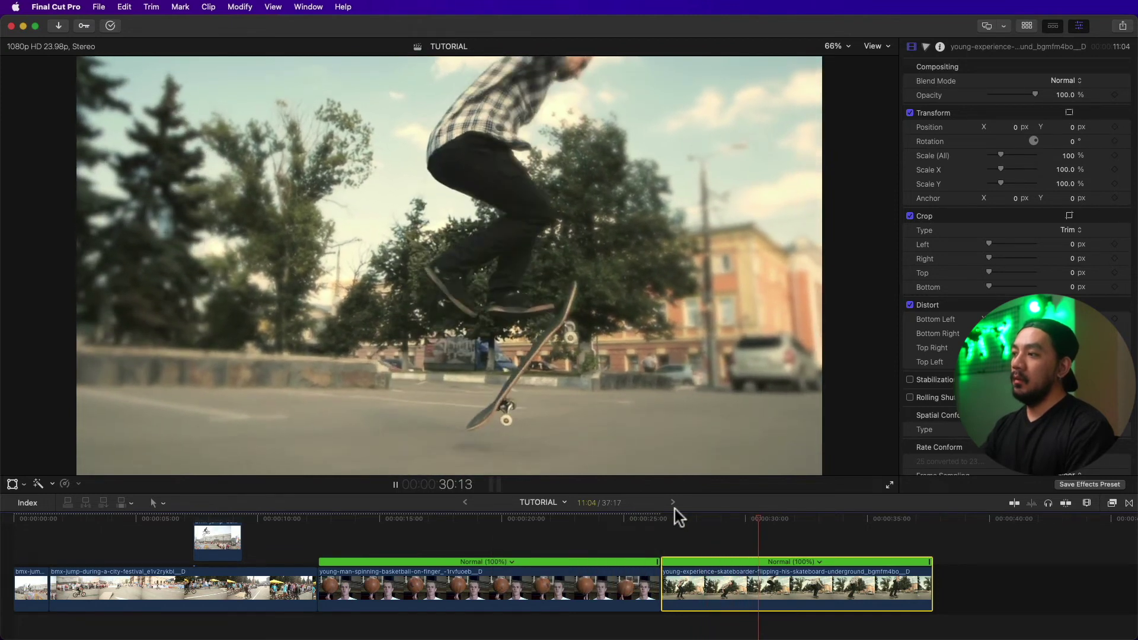
key(space)
Move the BMX freeze frame back between the two BMX clips and reset the speed of the BMX segments.
key(shift+z)
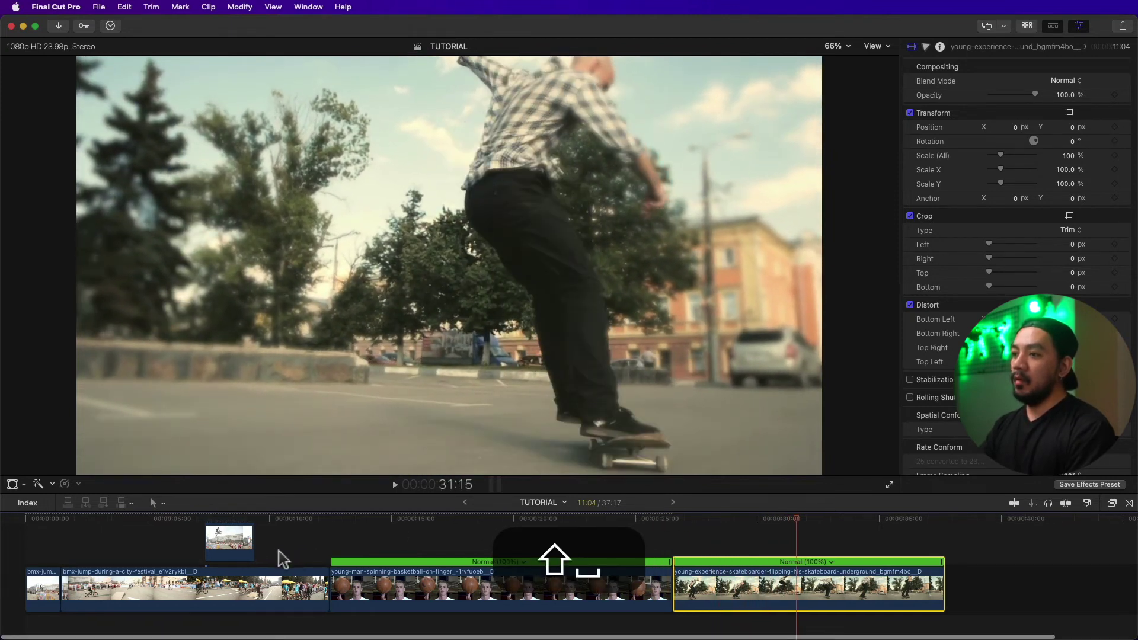
click(220, 566)
drag(219, 566, 70, 596)
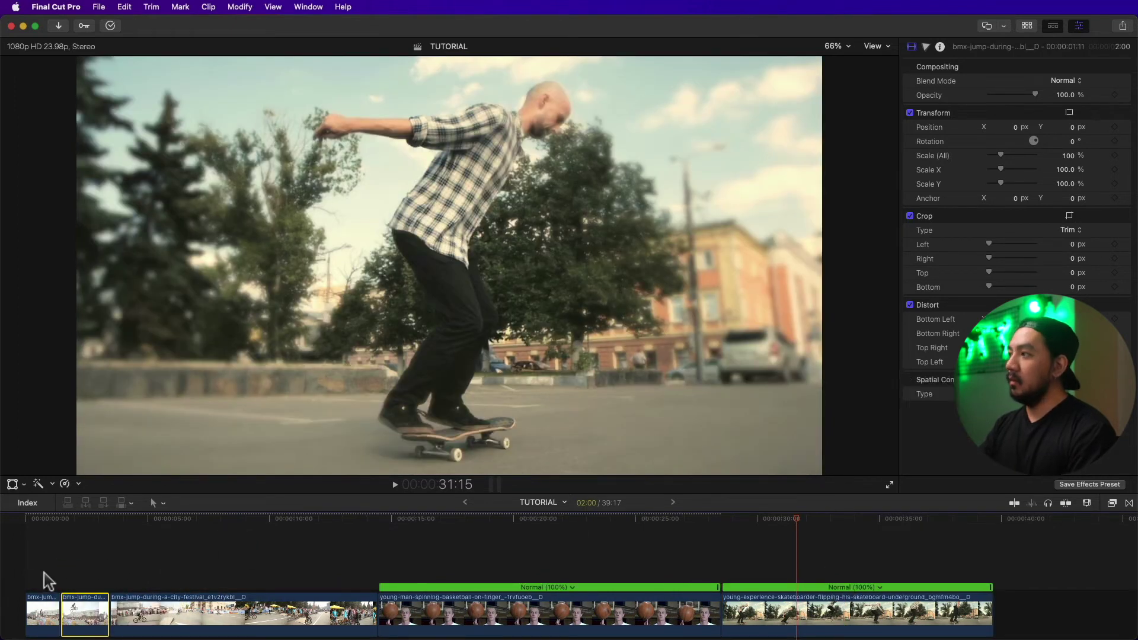
drag(40, 576, 177, 609)
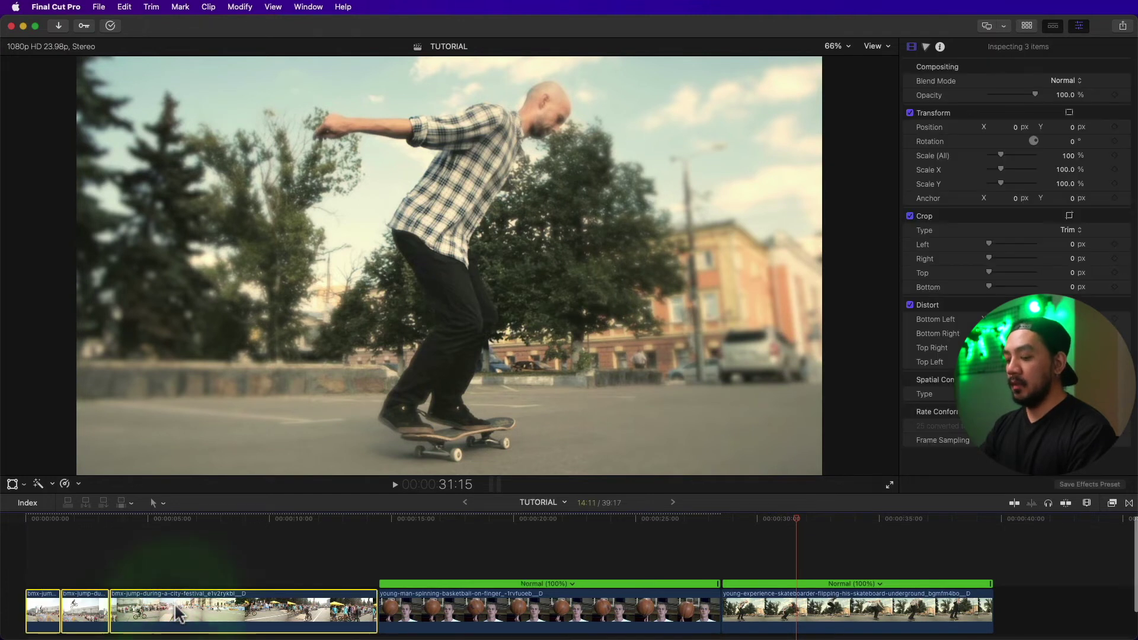
key(alt+super+r)
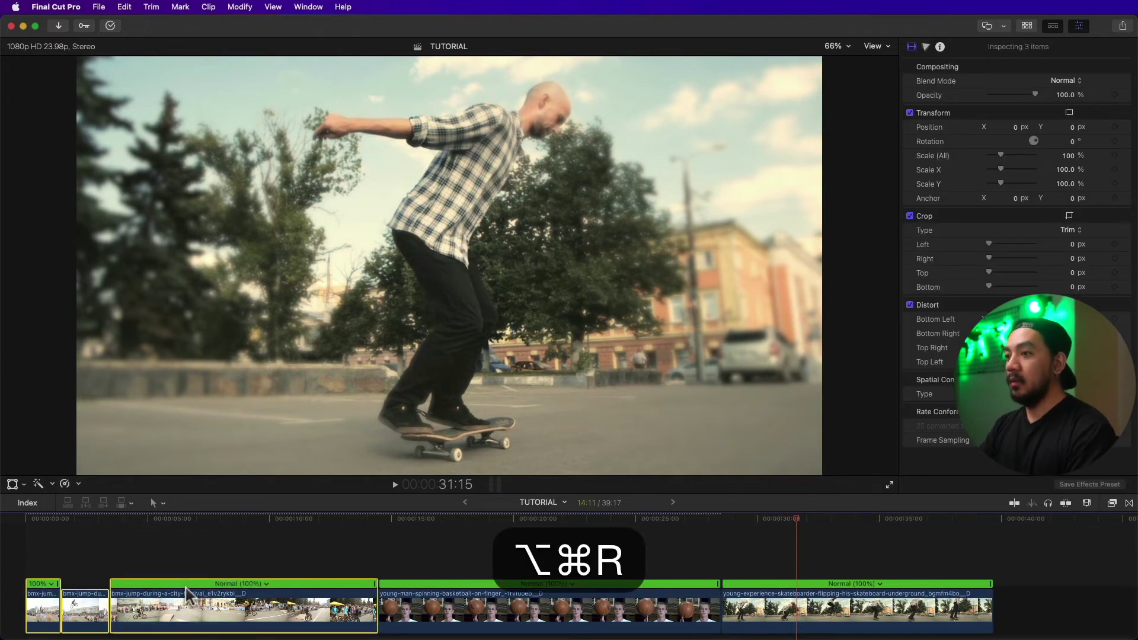
Delete the freeze frame between the two BMX clips.
click(84, 554)
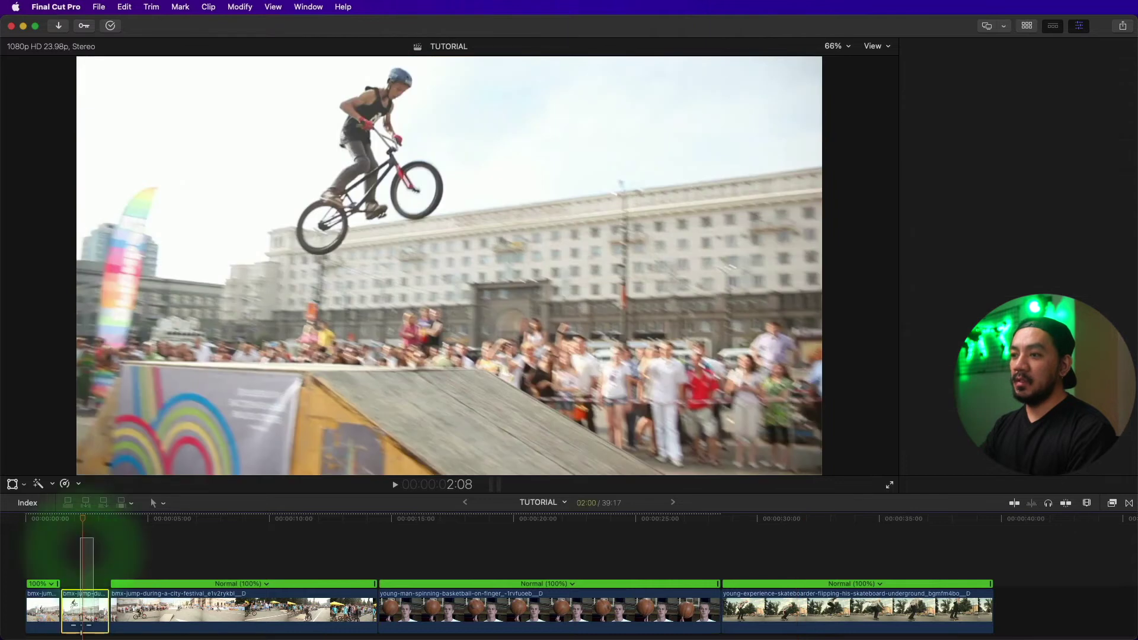
scroll(89, 569, down, 1)
click(89, 578)
scroll(104, 603, up, 1)
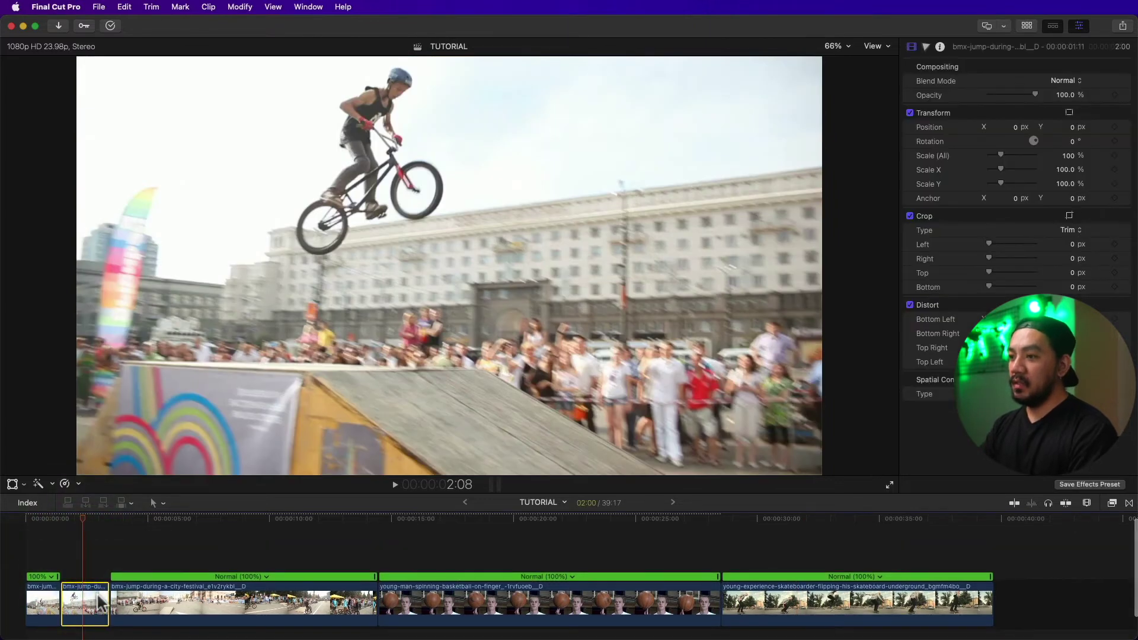
key(BackSpace)
Play the two BMX segments across their cut and inspect the frames around it.
click(38, 521)
key(space)
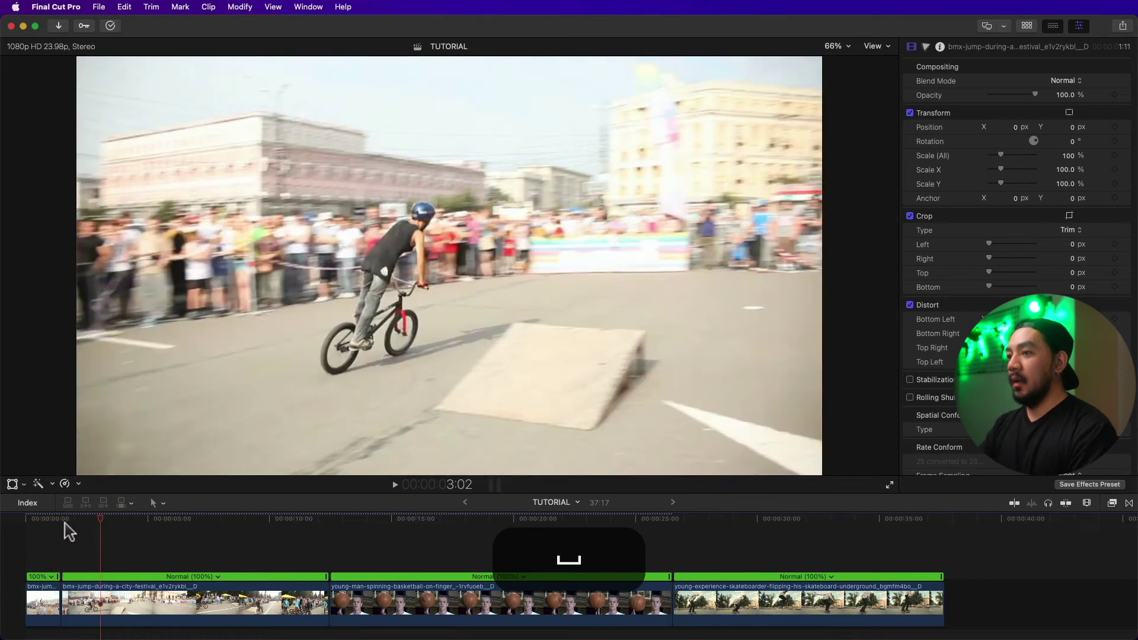
drag(49, 574, 133, 635)
click(60, 520)
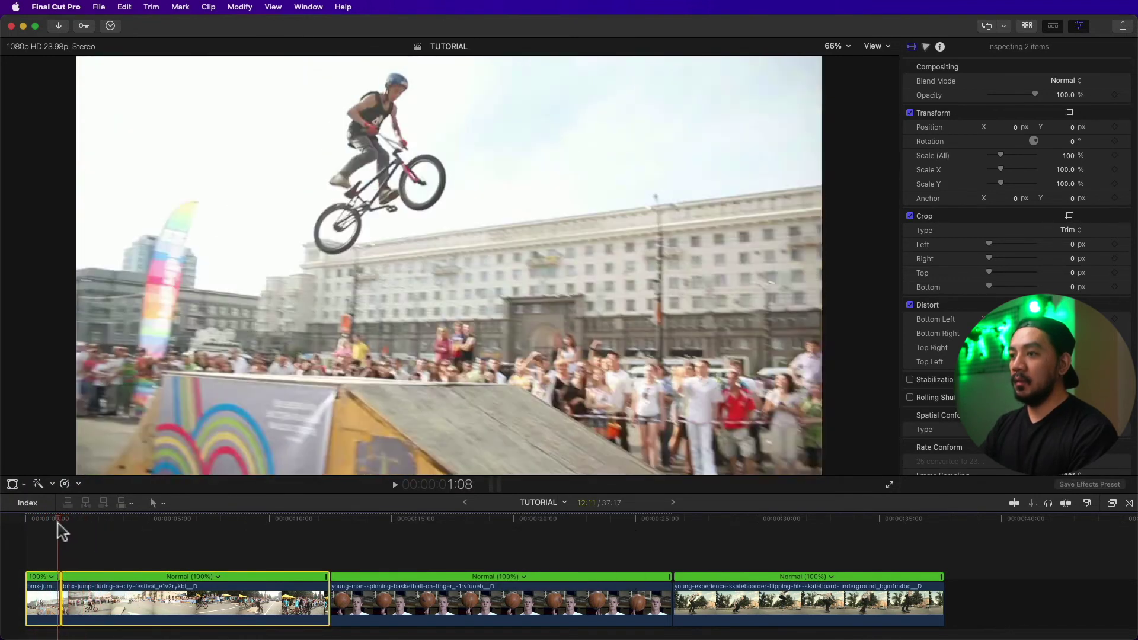
click(74, 520)
click(69, 544)
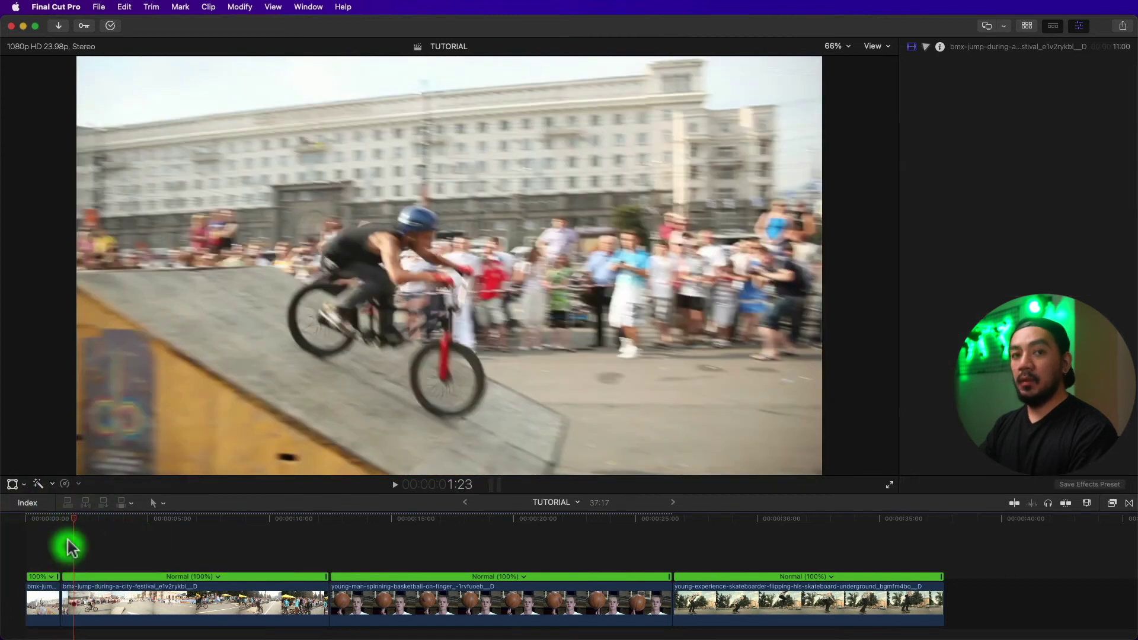
click(108, 513)
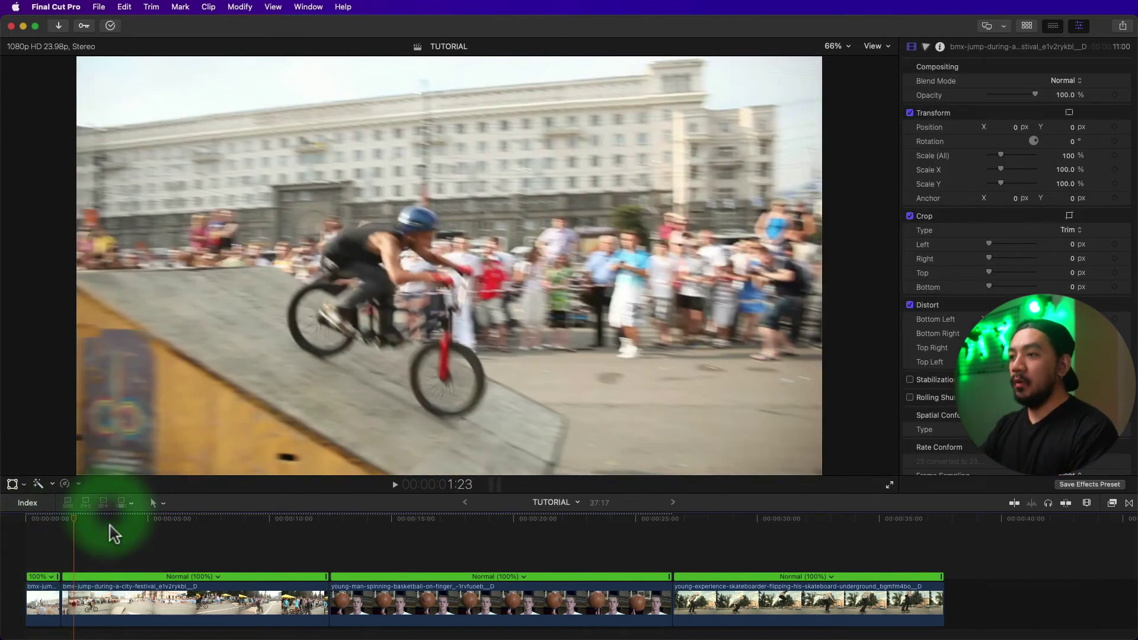
Add a freeze frame to the basketball clip at 15:03 and play from just before it.
drag(94, 527, 392, 531)
click(392, 528)
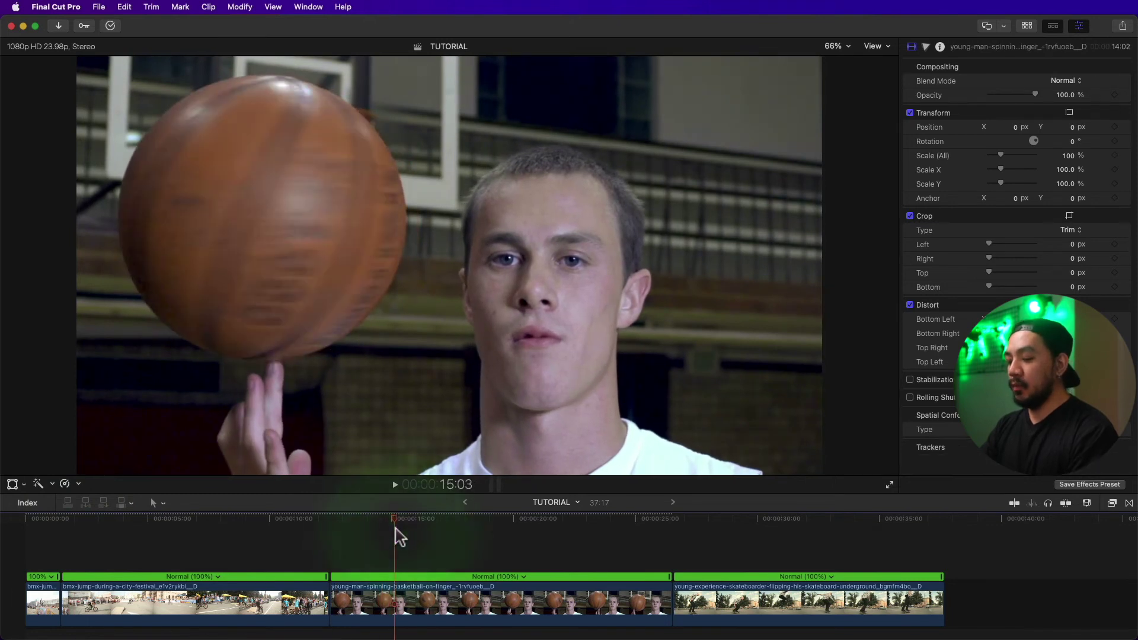
key(alt+f)
click(386, 522)
key(space)
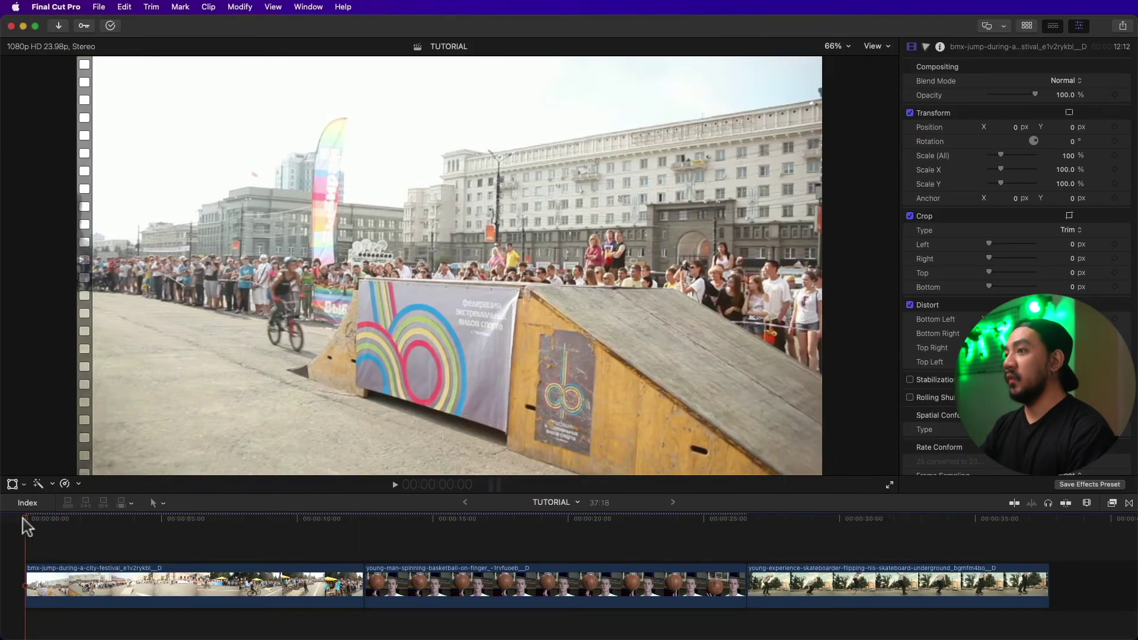
Add a freeze frame to the BMX clip at the mid-air moment, 1:05.
drag(24, 518, 59, 524)
click(58, 520)
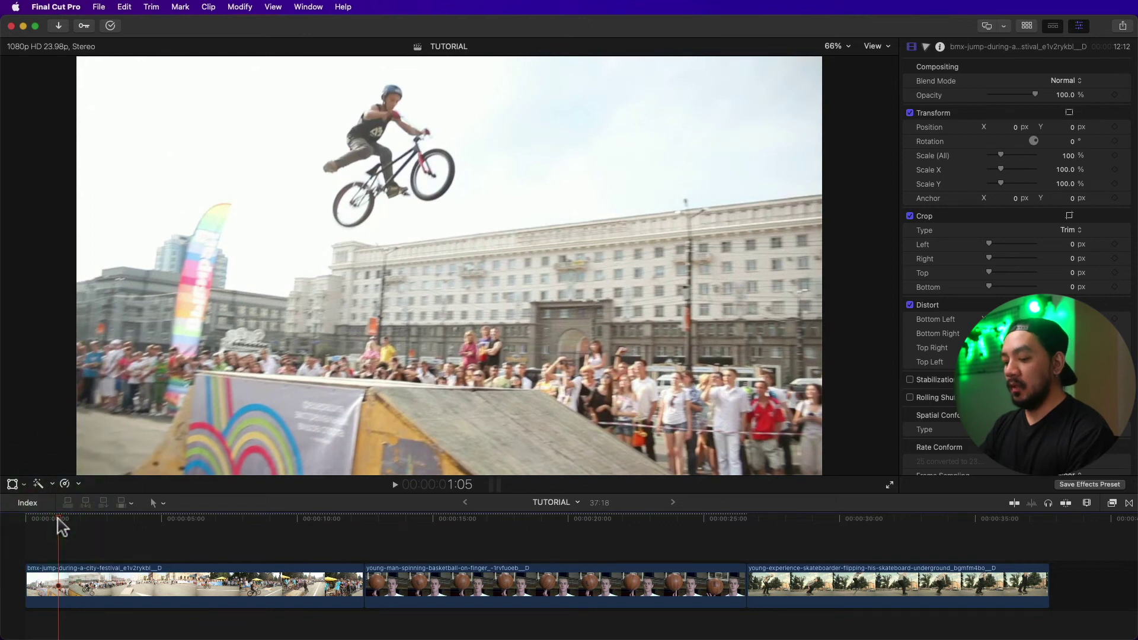
key(alt)
click(55, 524)
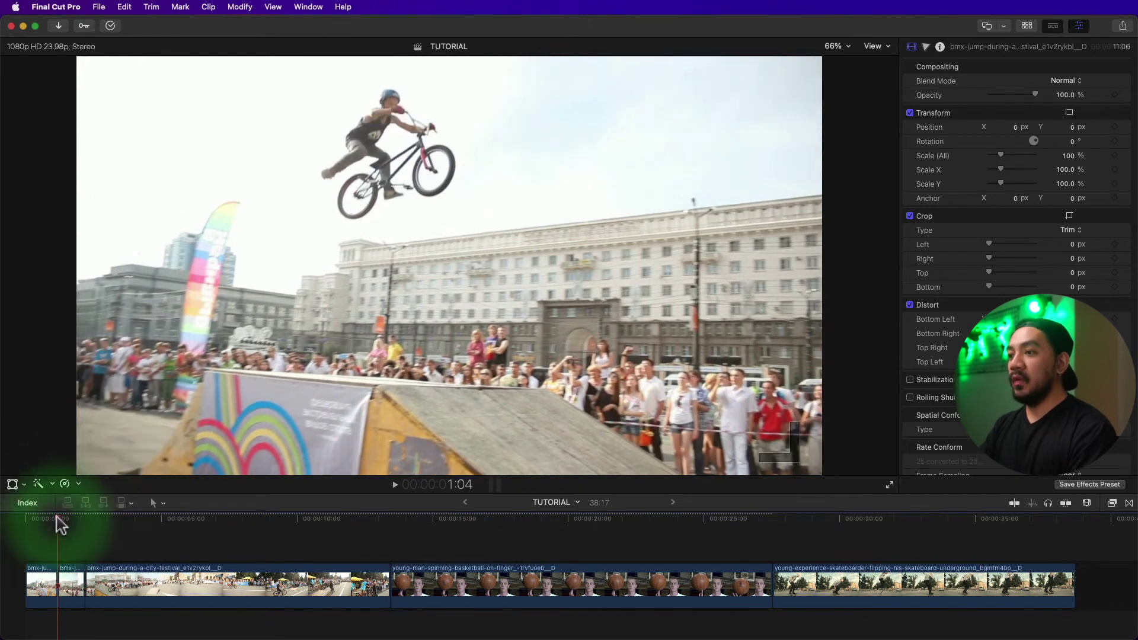
key(alt+f)
Set the duration of the BMX freeze frame to 3 seconds.
click(69, 572)
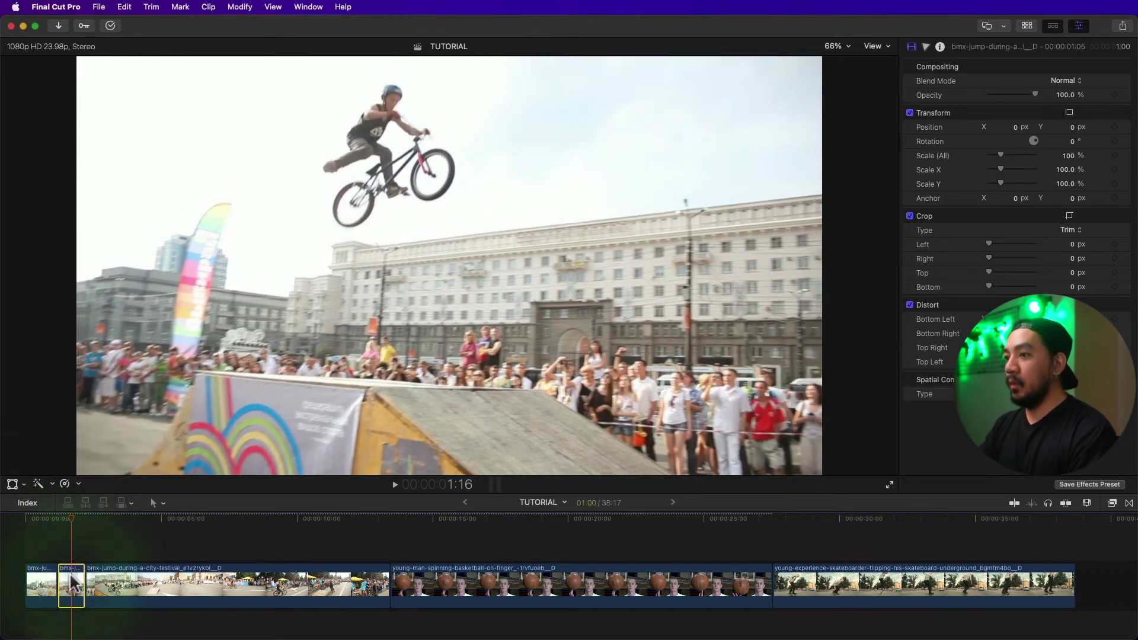
click(66, 517)
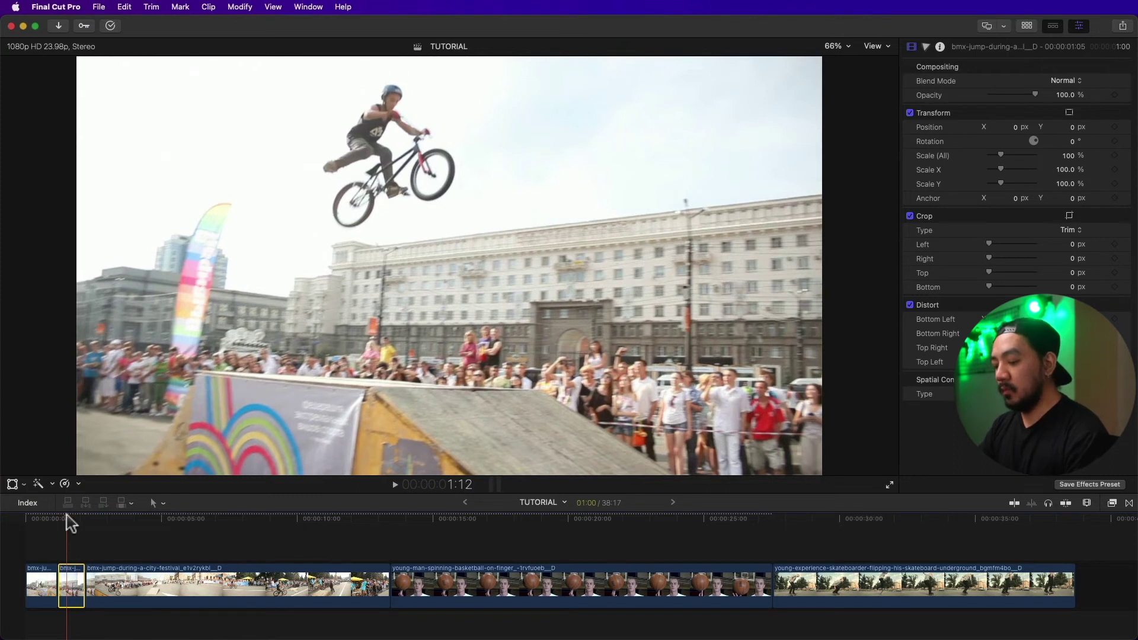
key(Up)
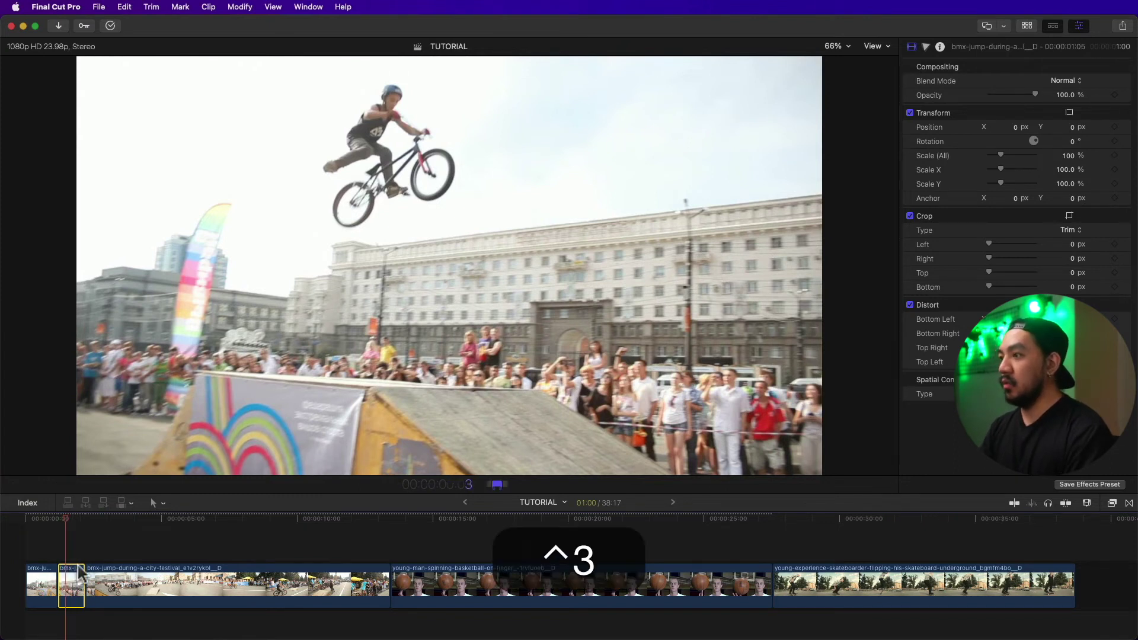
key(Return)
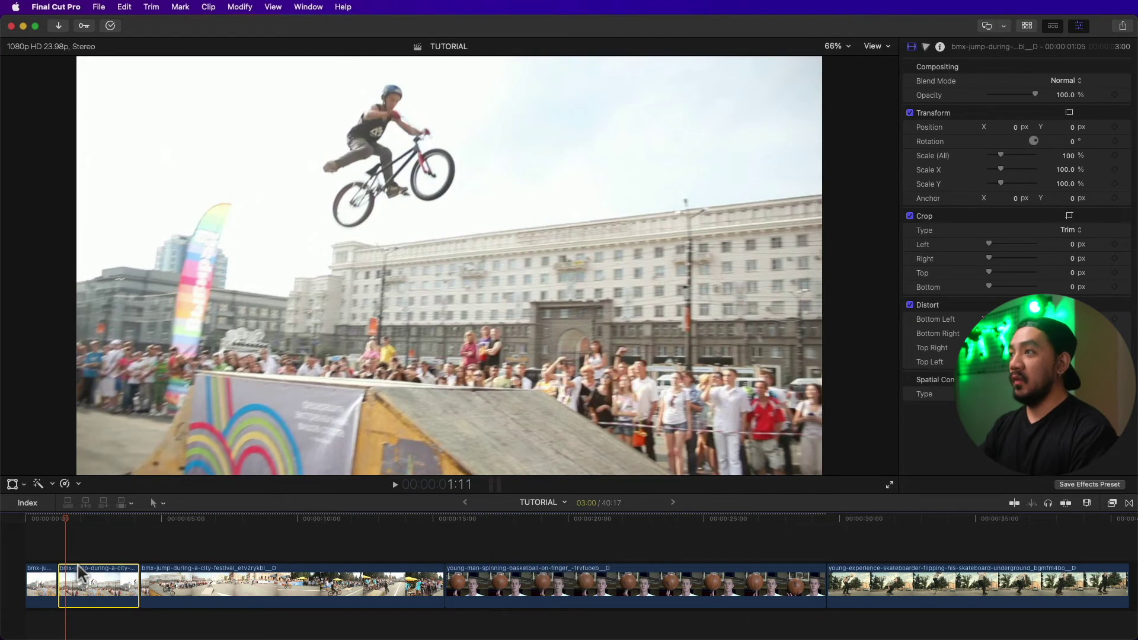
Search the effects for "comic" and apply Comic Basic to the BMX freeze frame.
mouse_move(65, 521)
mouse_down()
mouse_move(56, 522)
mouse_move(81, 522)
mouse_up()
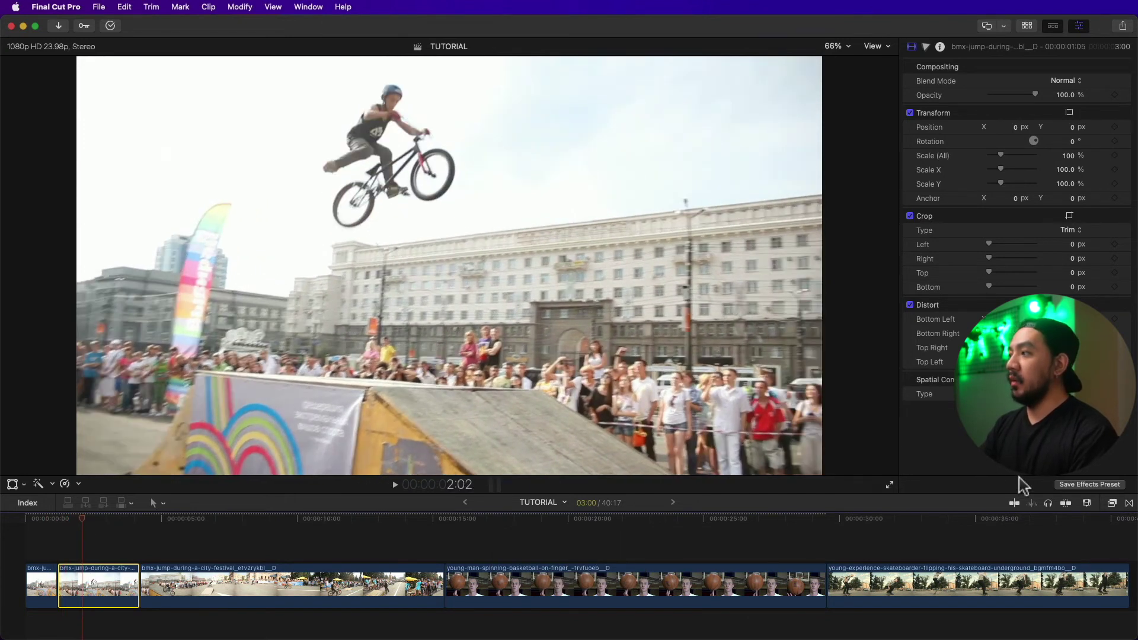
click(1113, 503)
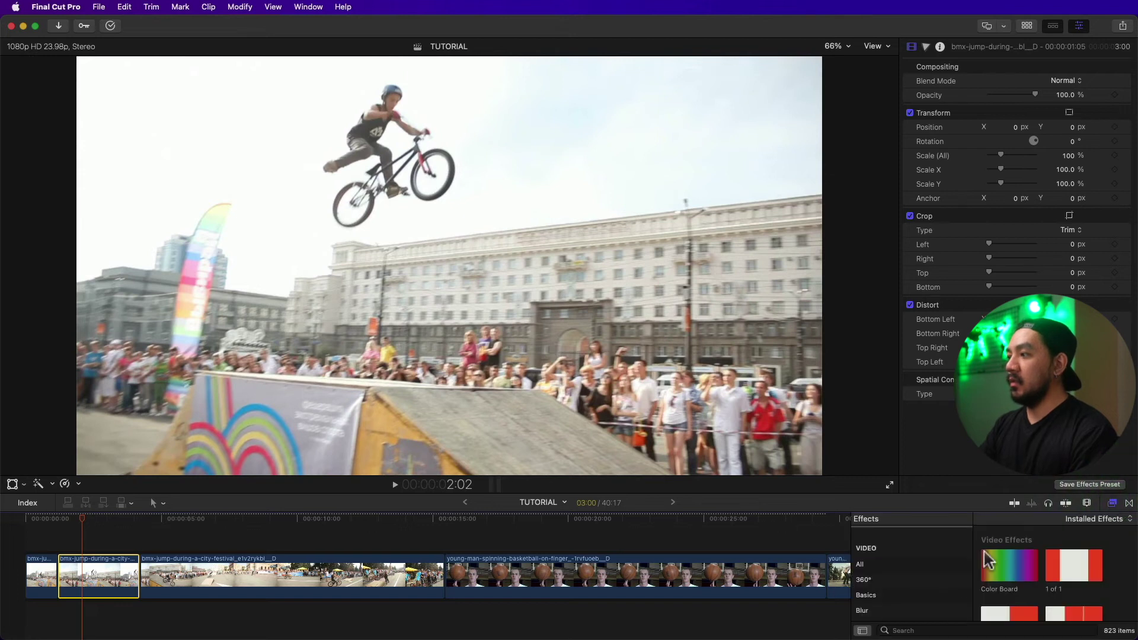
click(906, 630)
text(comic)
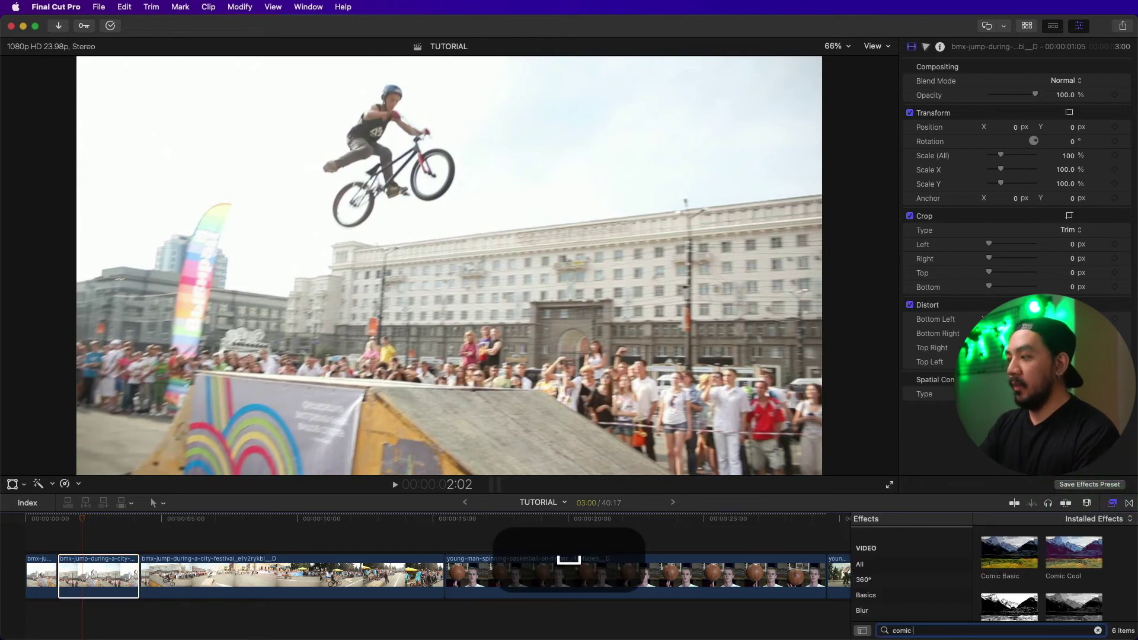
drag(1020, 560, 105, 574)
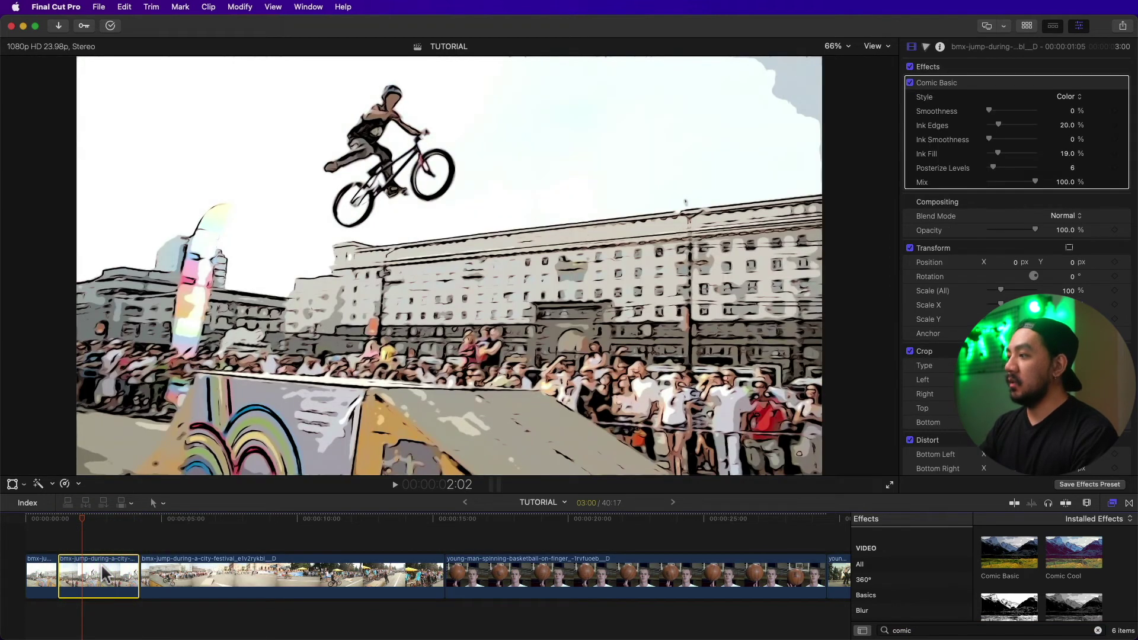
Search the effects for "heat" and apply the Heat effect to the BMX freeze frame.
double_click(930, 629)
text(h)
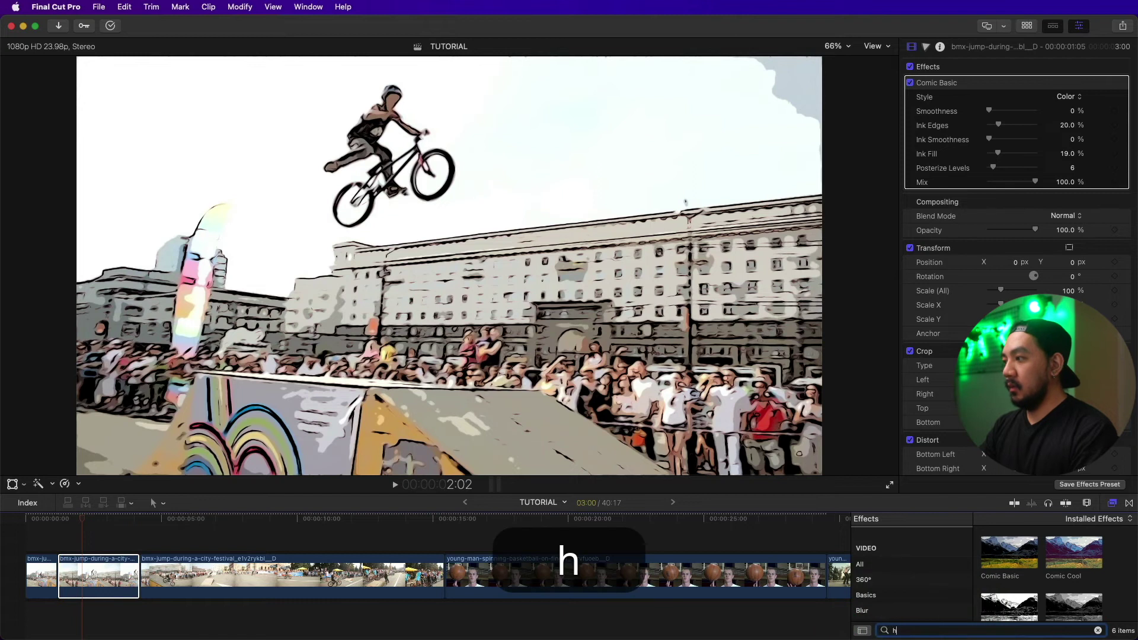
text(eat)
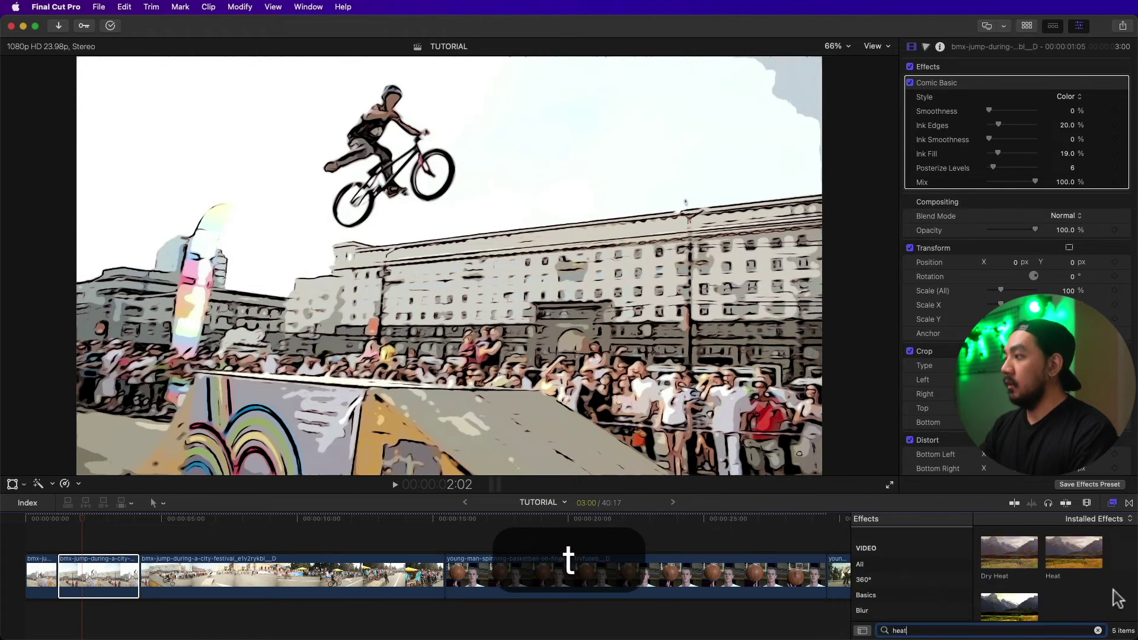
drag(1073, 552, 102, 571)
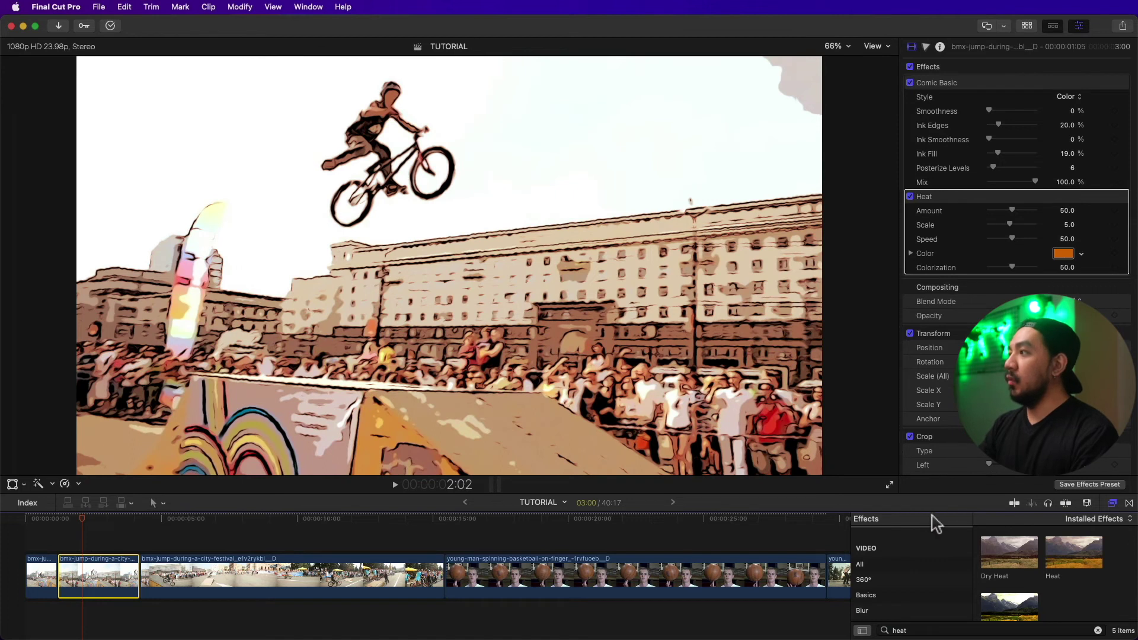
Turn on snapping and add Transform keyframes at the start of the BMX freeze frame, at 1:05.
drag(84, 525, 62, 524)
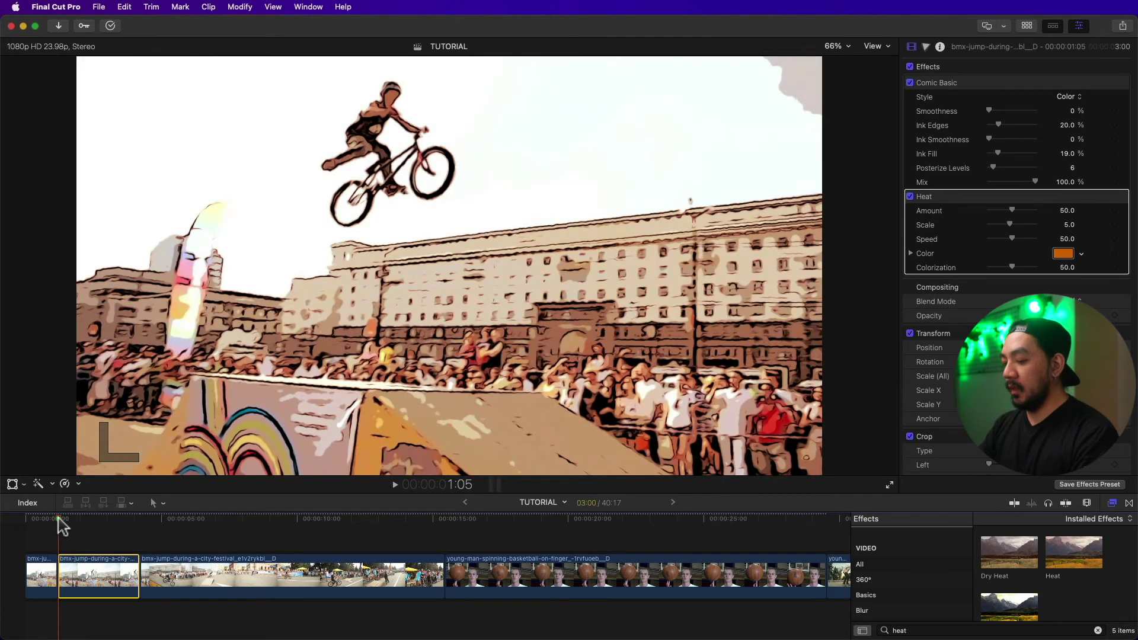
key(n)
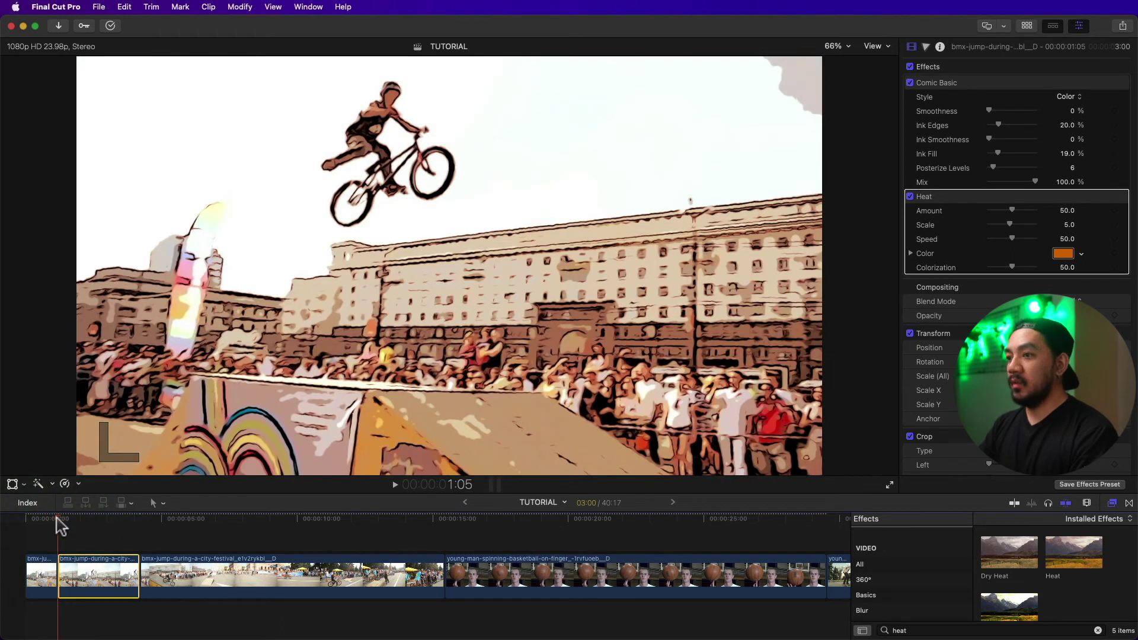
click(58, 524)
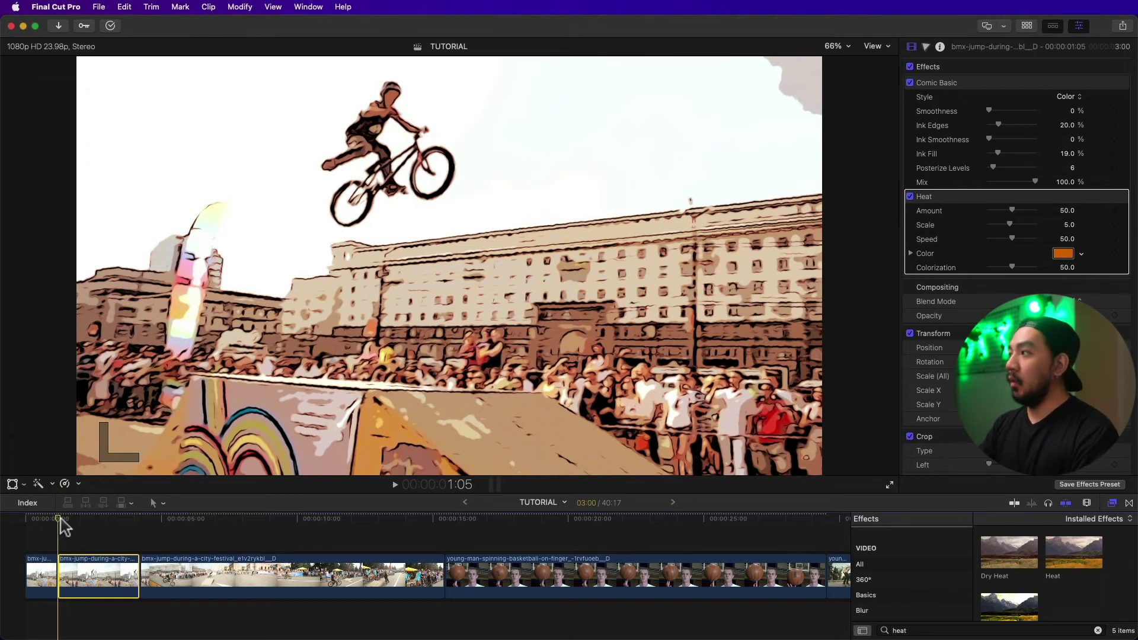
click(1125, 390)
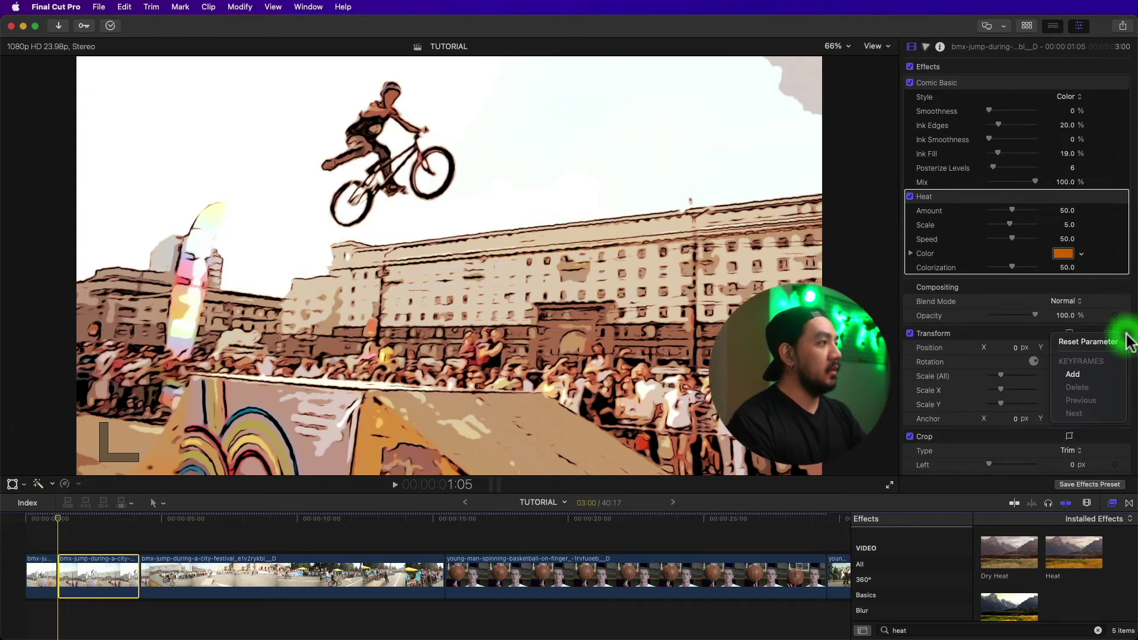
click(1094, 376)
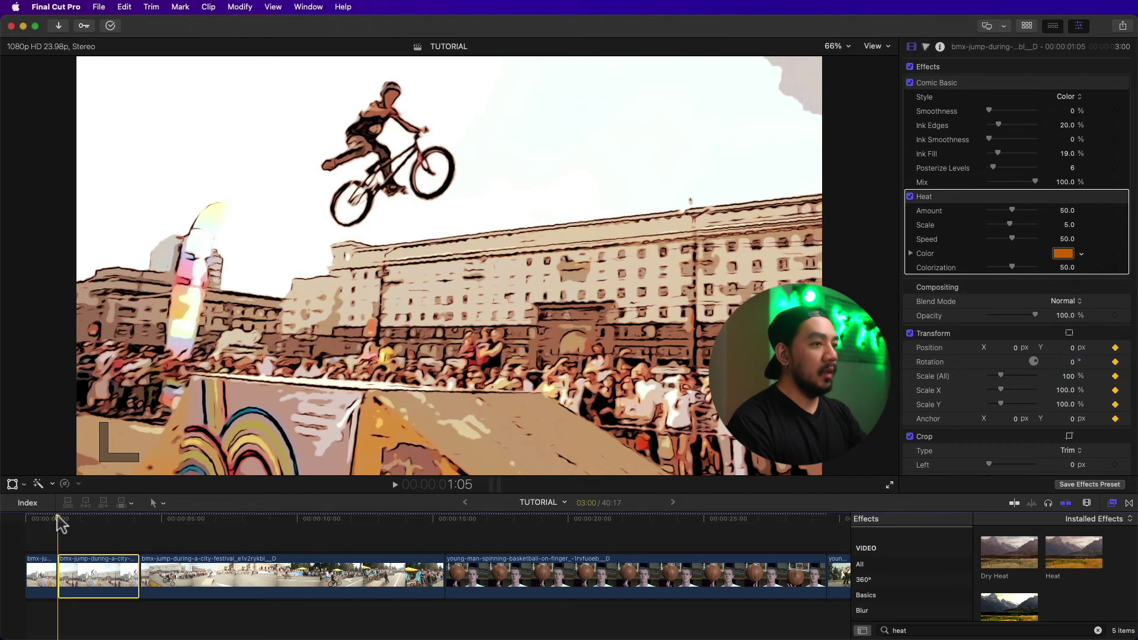
Set Scale (All) to 105% at the end of the BMX freeze frame for a slow zoom-in.
key(Down)
click(1069, 375)
text(105)
key(Return)
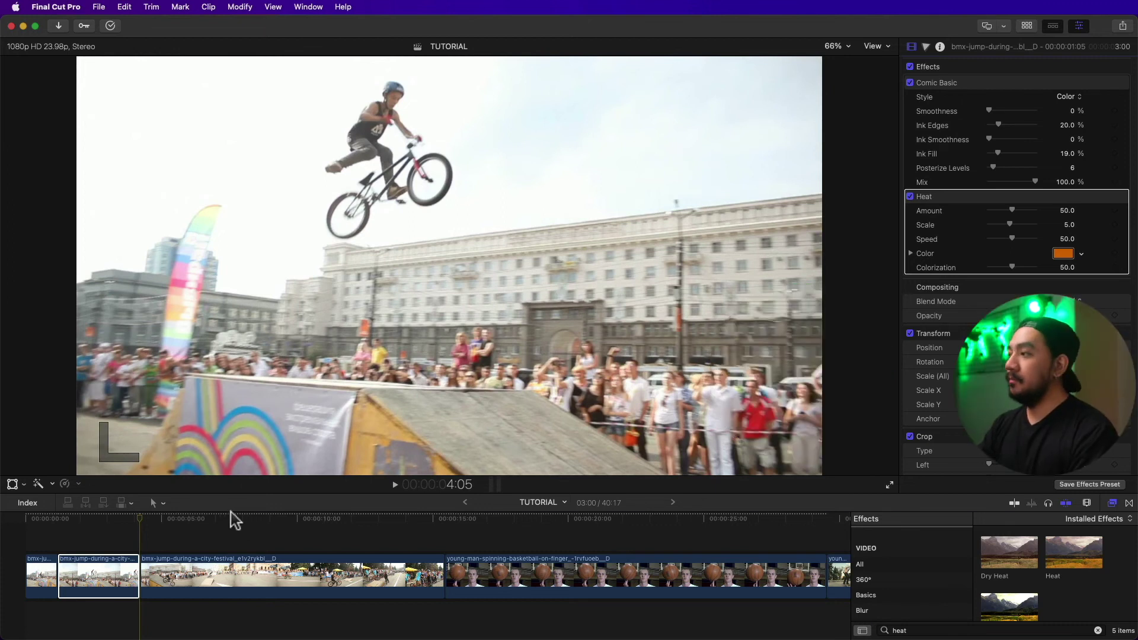
Search all transitions for "light noi" and add Light Noise at the end and the start of the BMX freeze frame.
click(1098, 630)
click(1130, 503)
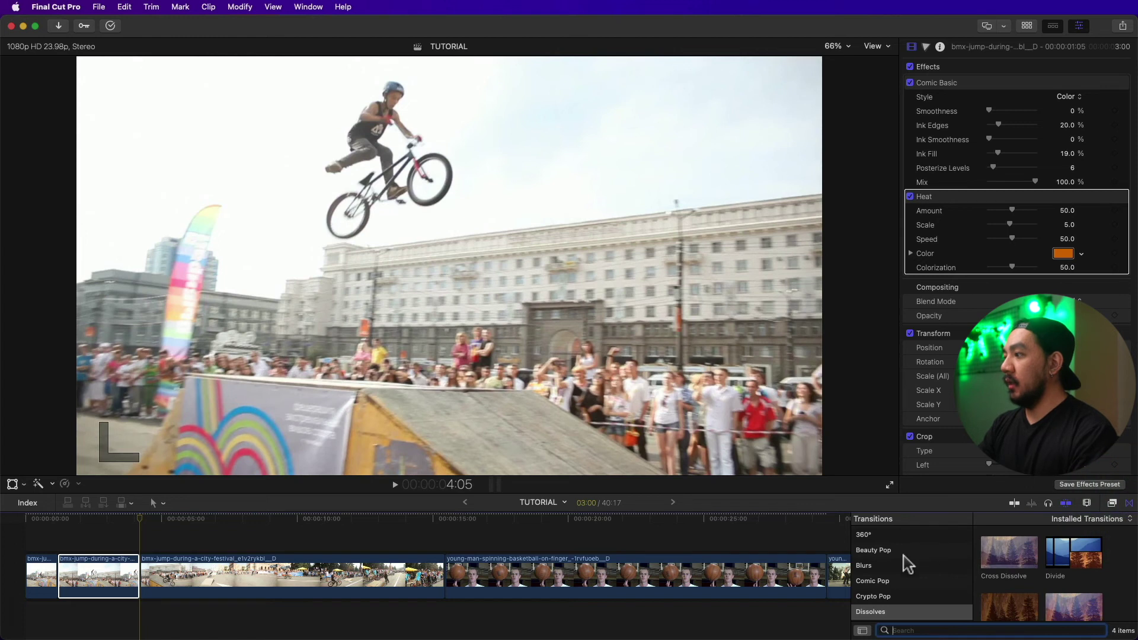
click(849, 534)
click(916, 630)
text(light)
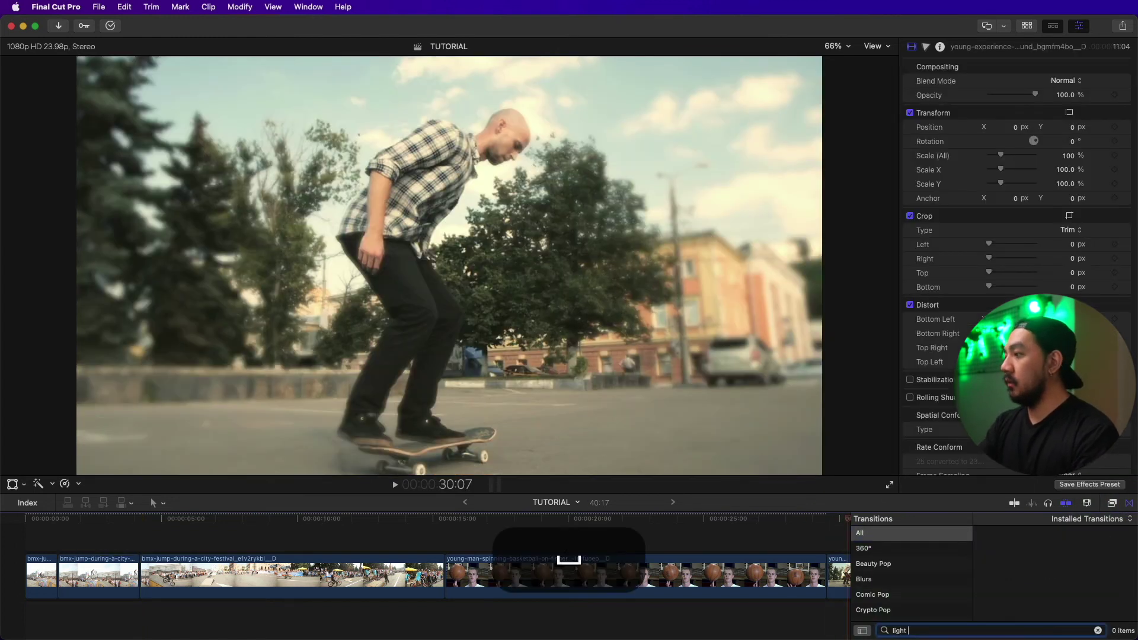
text( noi)
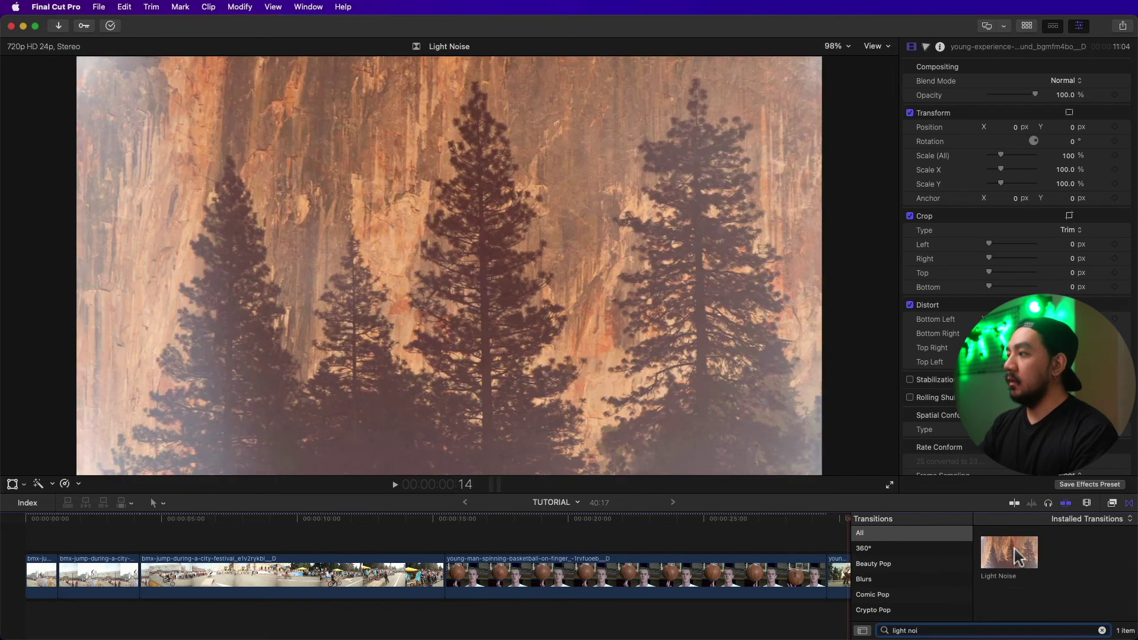
drag(1009, 551, 140, 571)
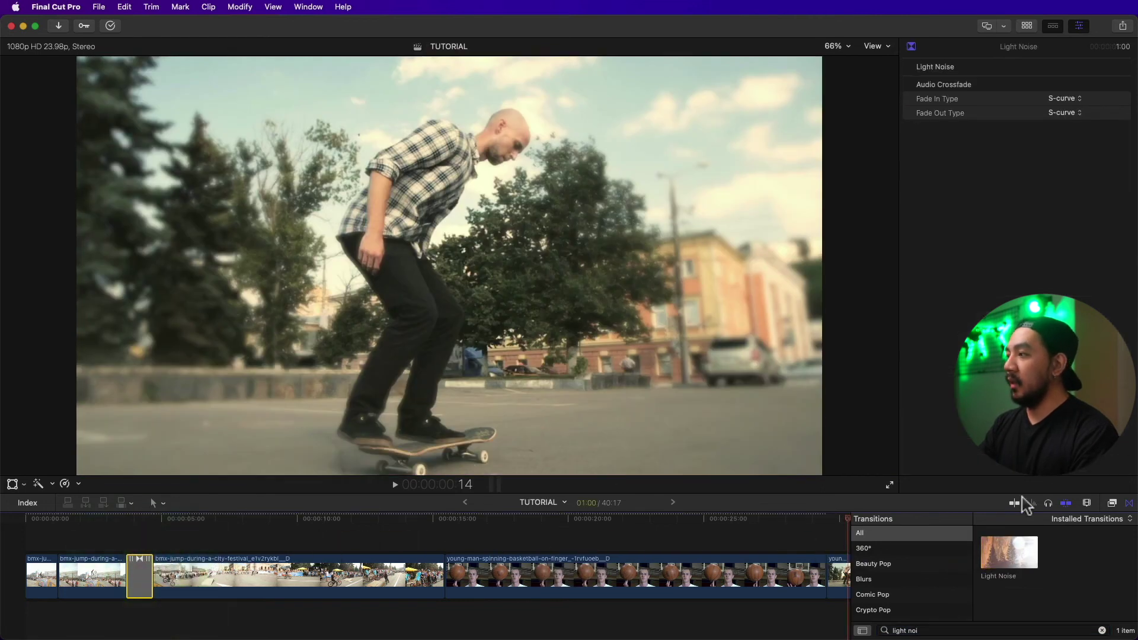
drag(1003, 561, 47, 573)
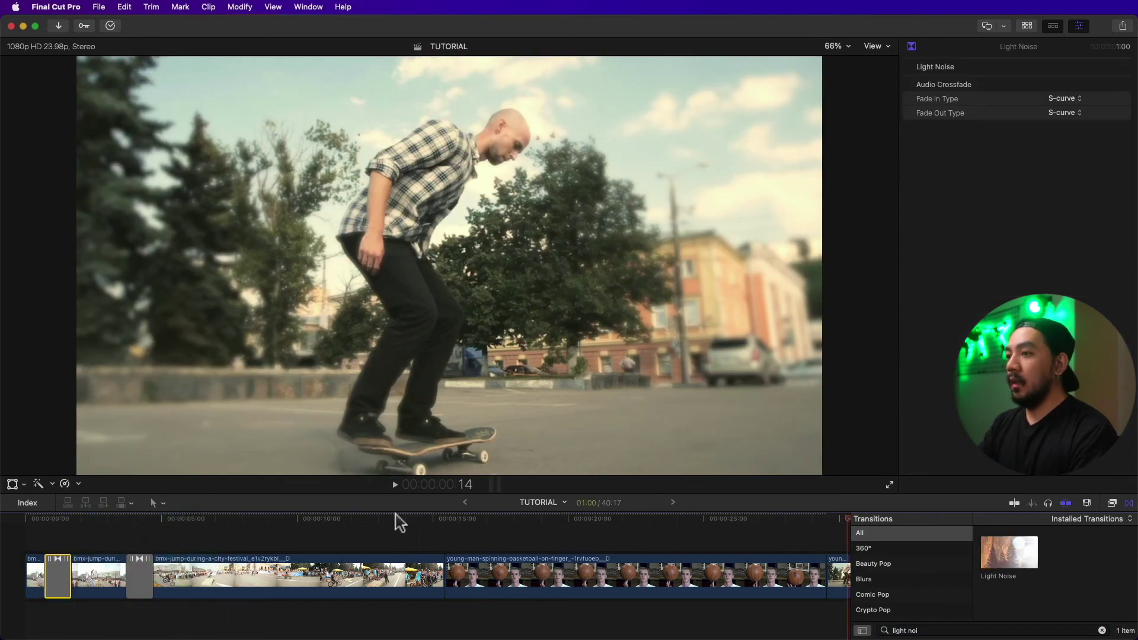
Set the duration of both Light Noise transitions to 10 frames and play back the result.
click(143, 580)
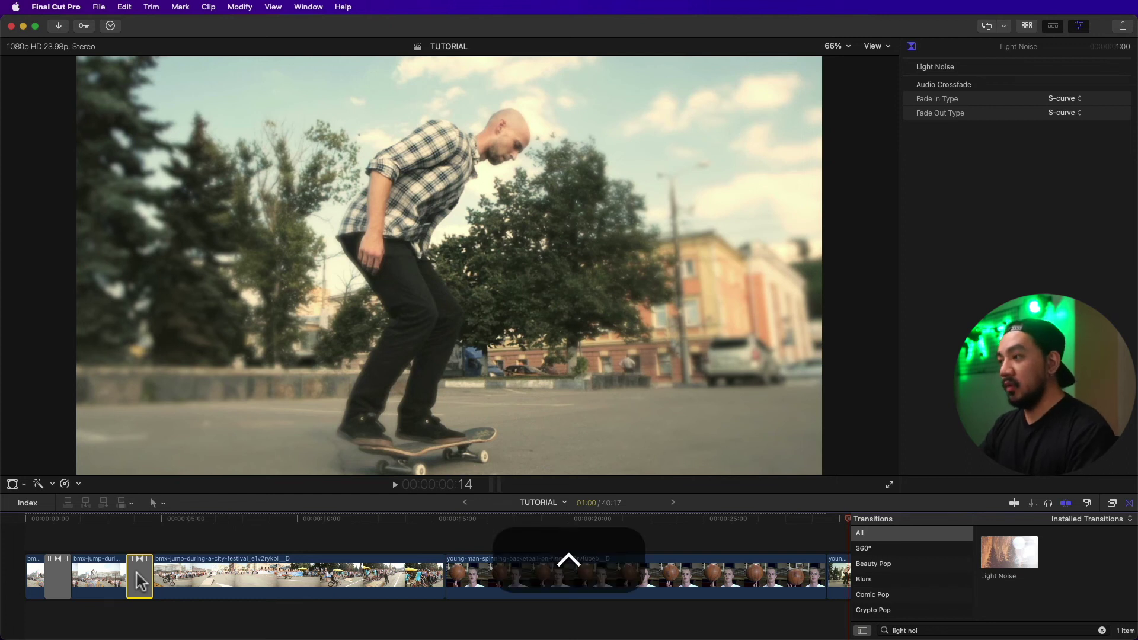
key(ctrl+d)
text(10)
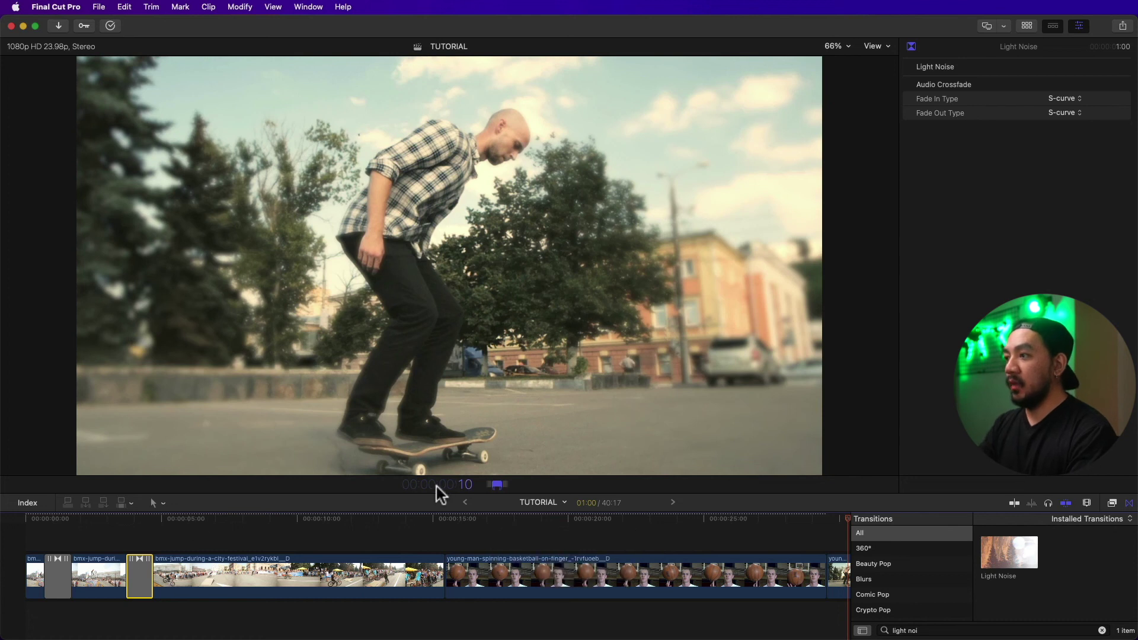
key(Return)
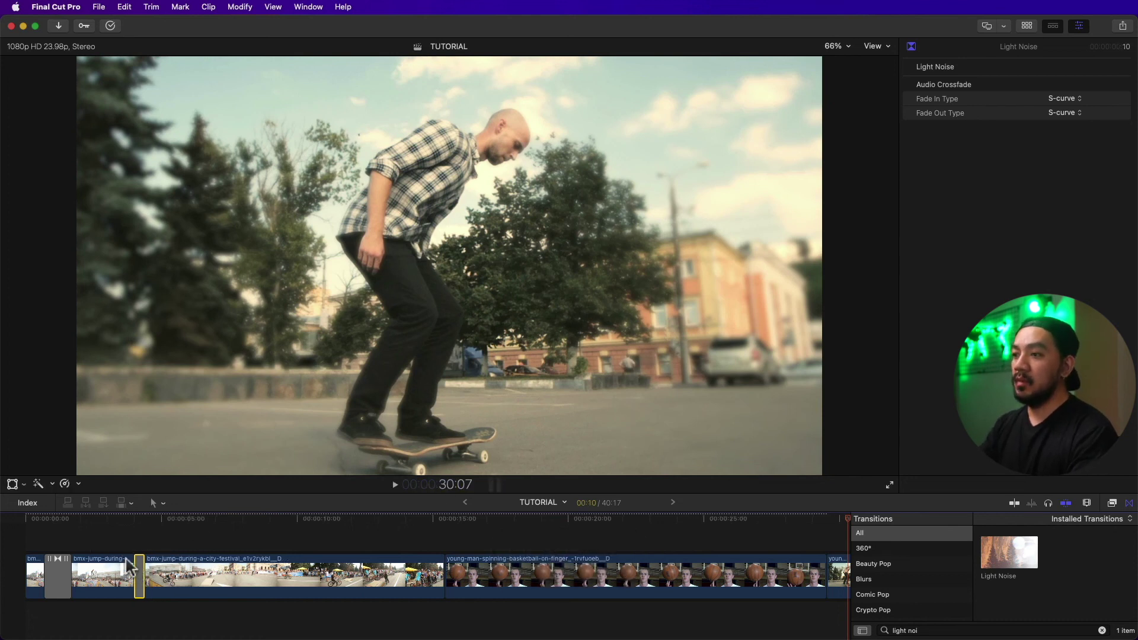
click(61, 573)
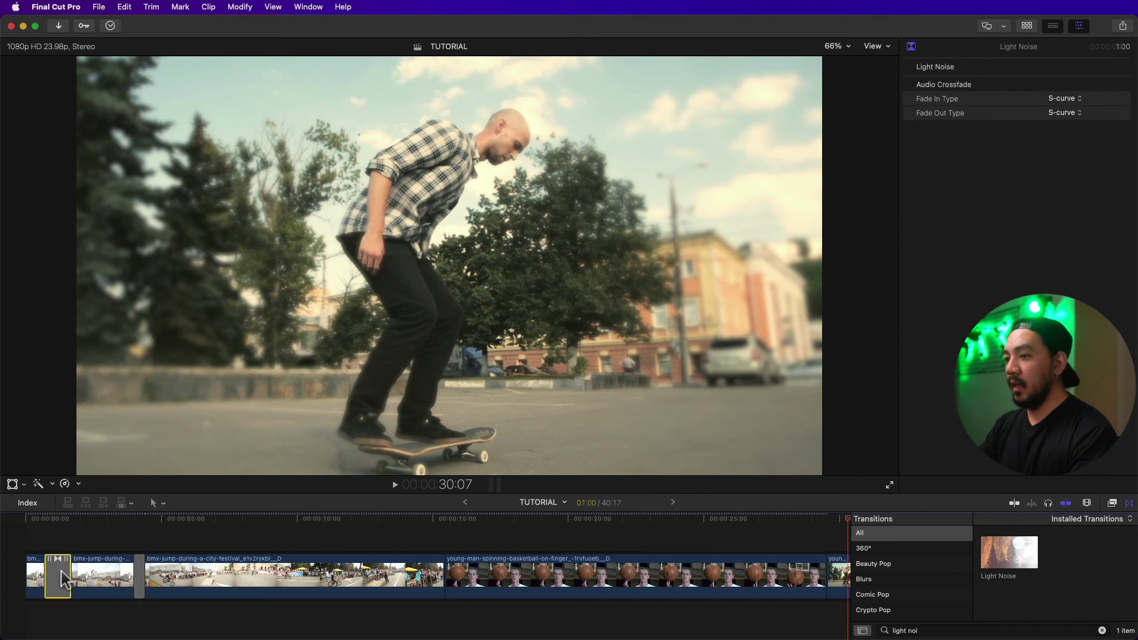
key(ctrl)
text(10)
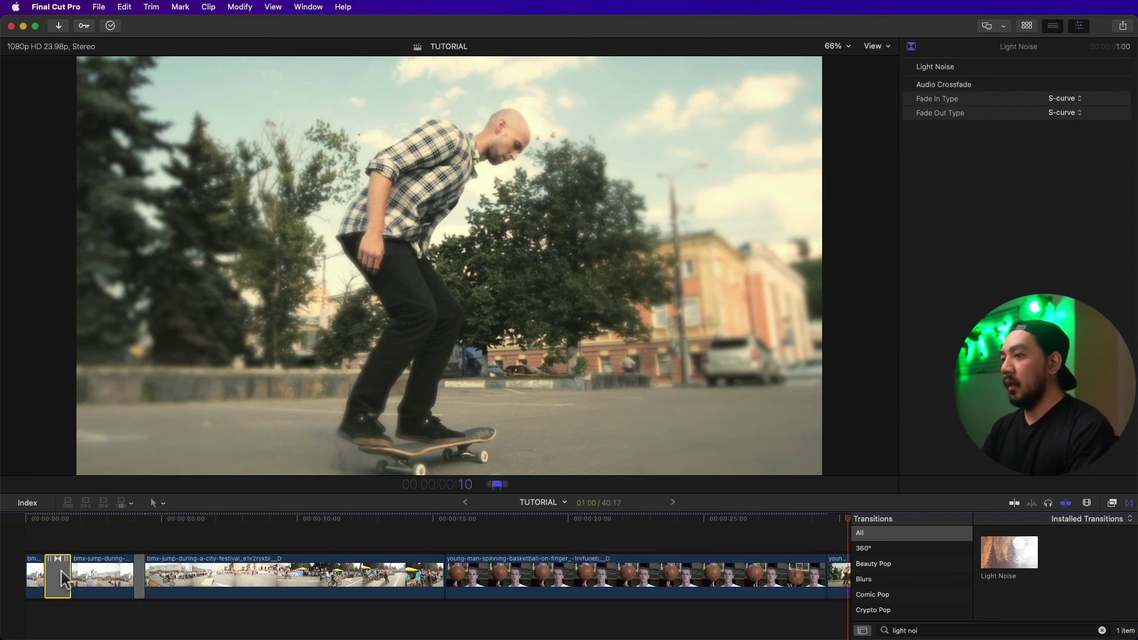
key(Return)
key(l)
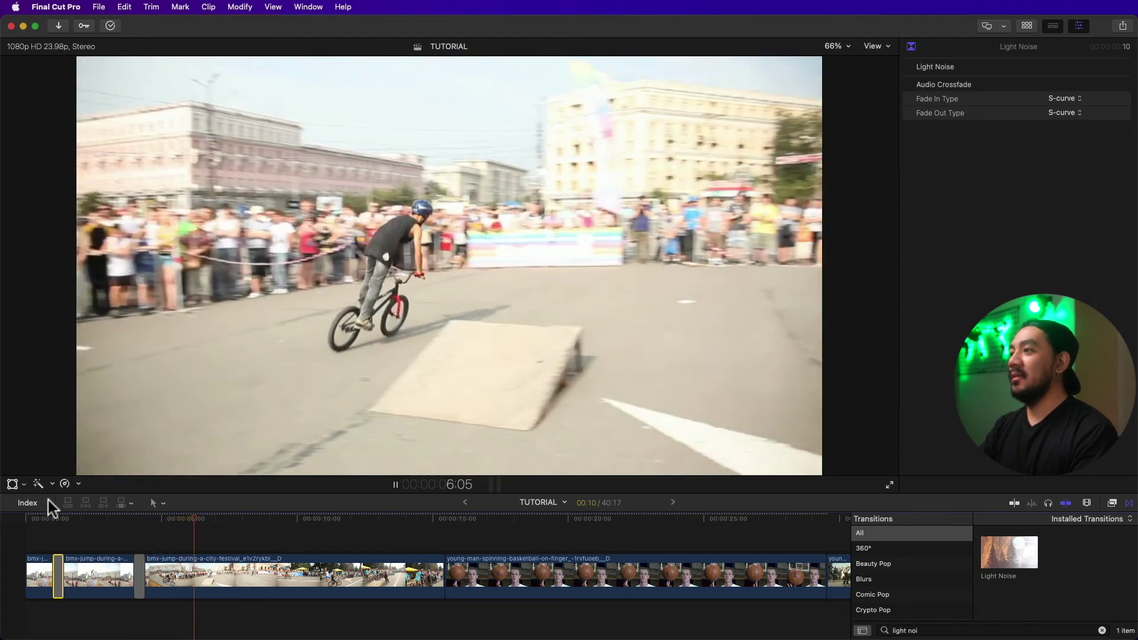
Set the freeze frame's Comic Basic Smoothness to 41.84%, Ink Edges 100%, Ink Smoothness 32.37% and Ink Fill 39.35%, and Heat Amount to 60.7.
click(86, 520)
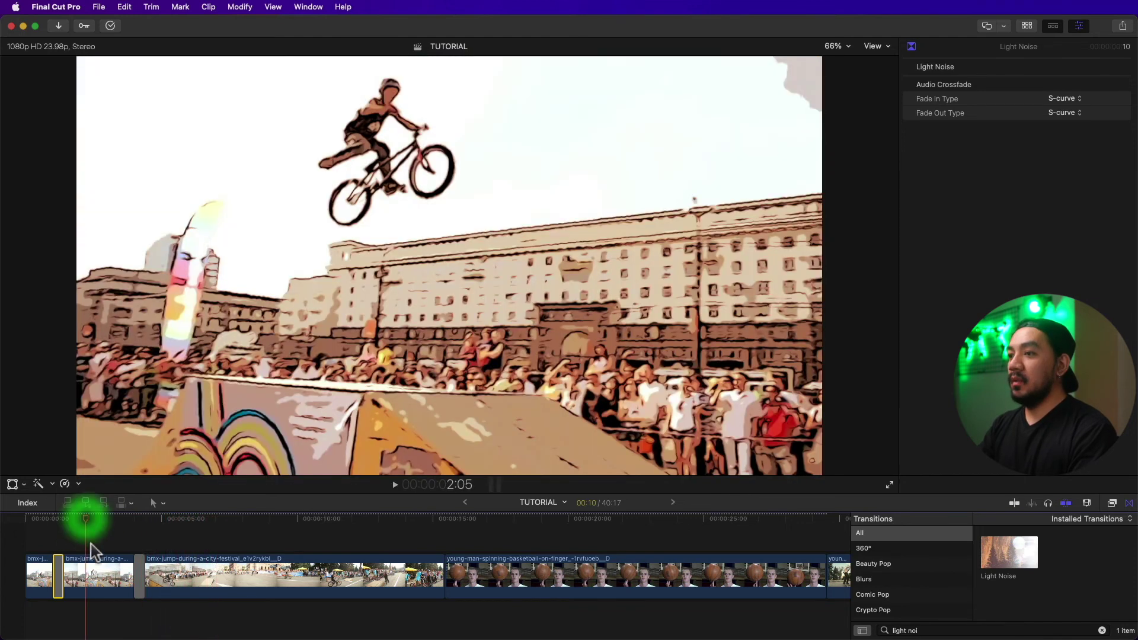
click(91, 578)
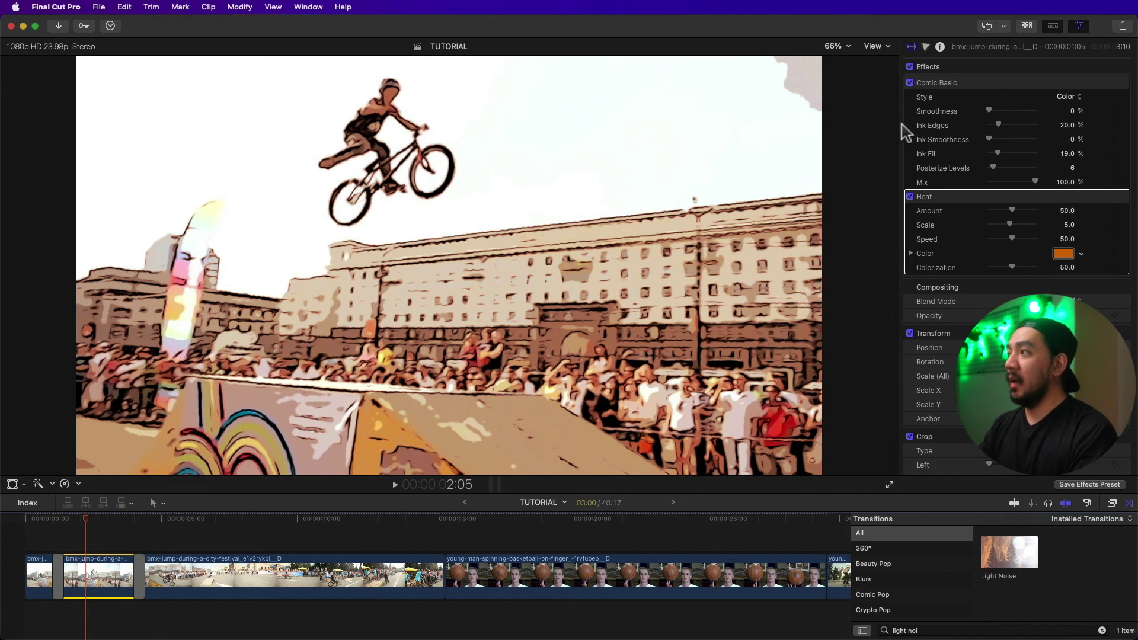
drag(1000, 138, 1007, 154)
drag(989, 111, 1039, 131)
drag(1012, 210, 1016, 210)
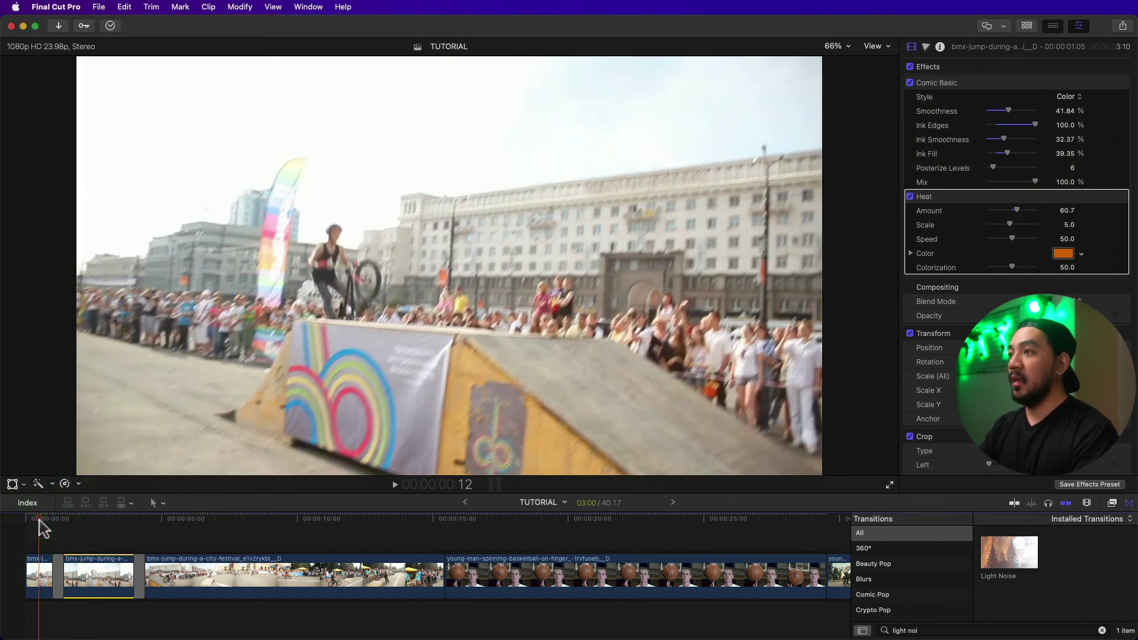
Play the BMX sequence from 0:12 and scrub through the styled freeze frame to review it.
key(space)
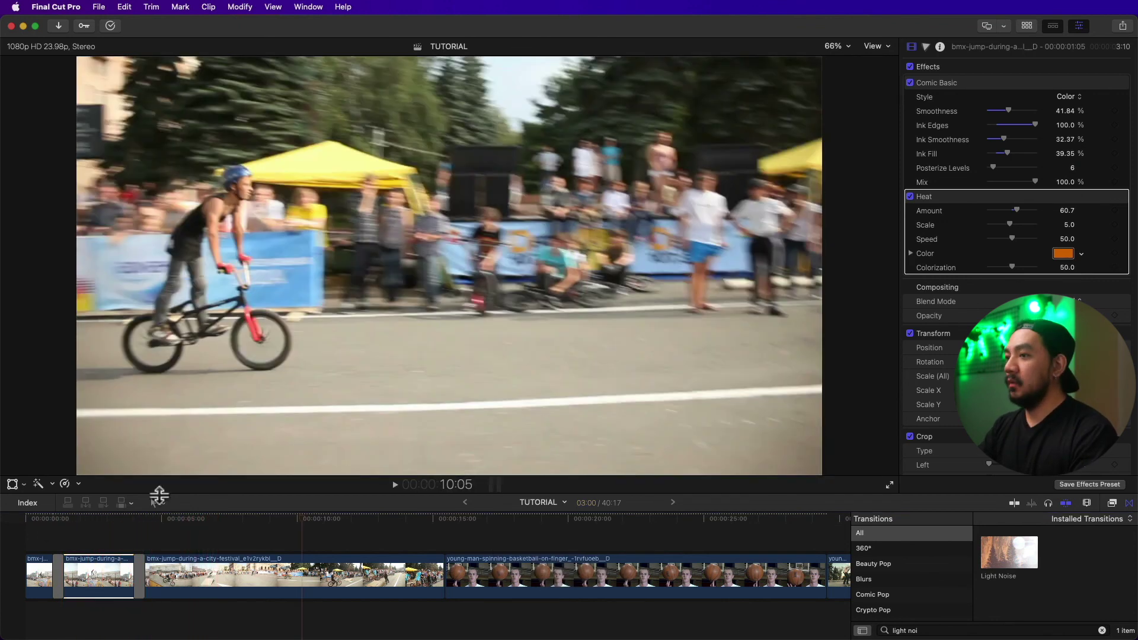
key(space)
drag(89, 520, 148, 518)
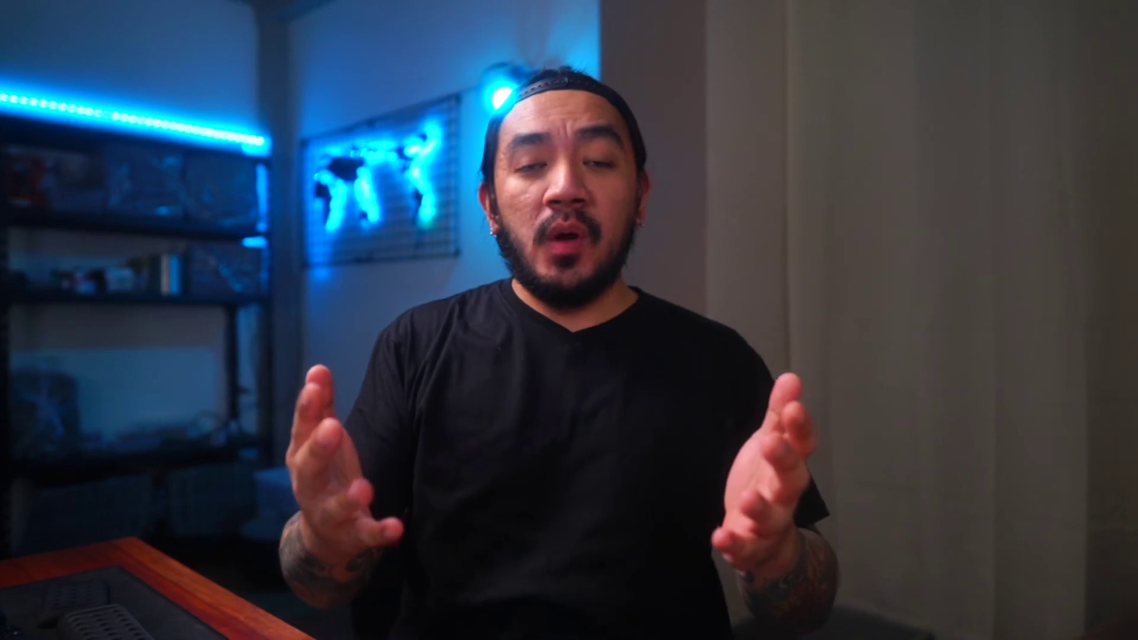